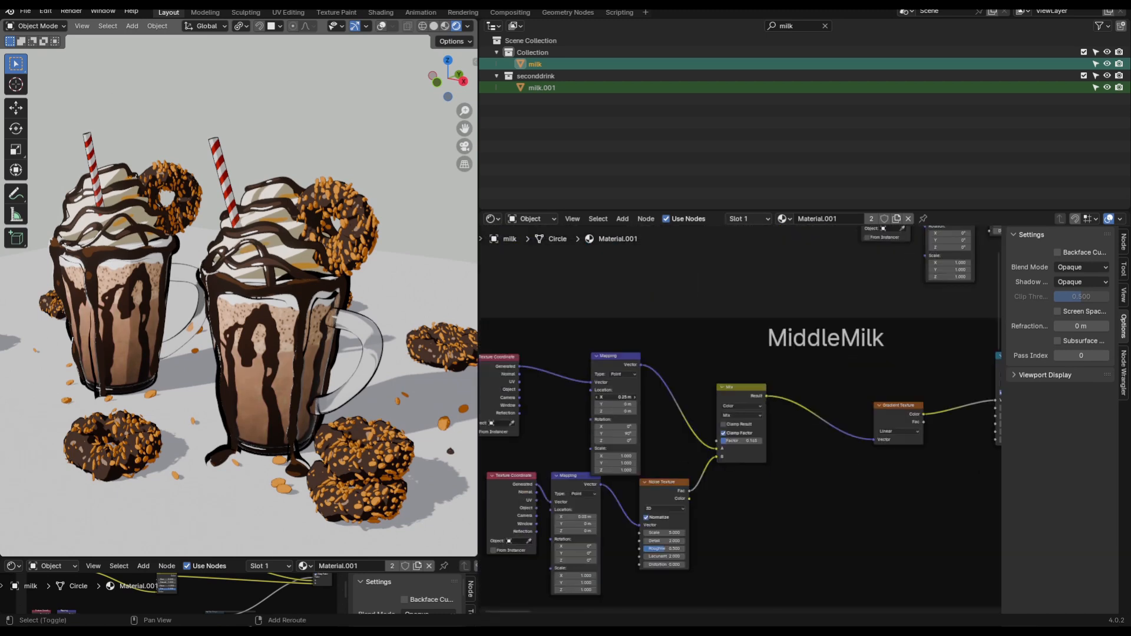
{"action": "scroll", "coordinate": [672, 414], "scroll_direction": "down", "scroll_amount": 4}
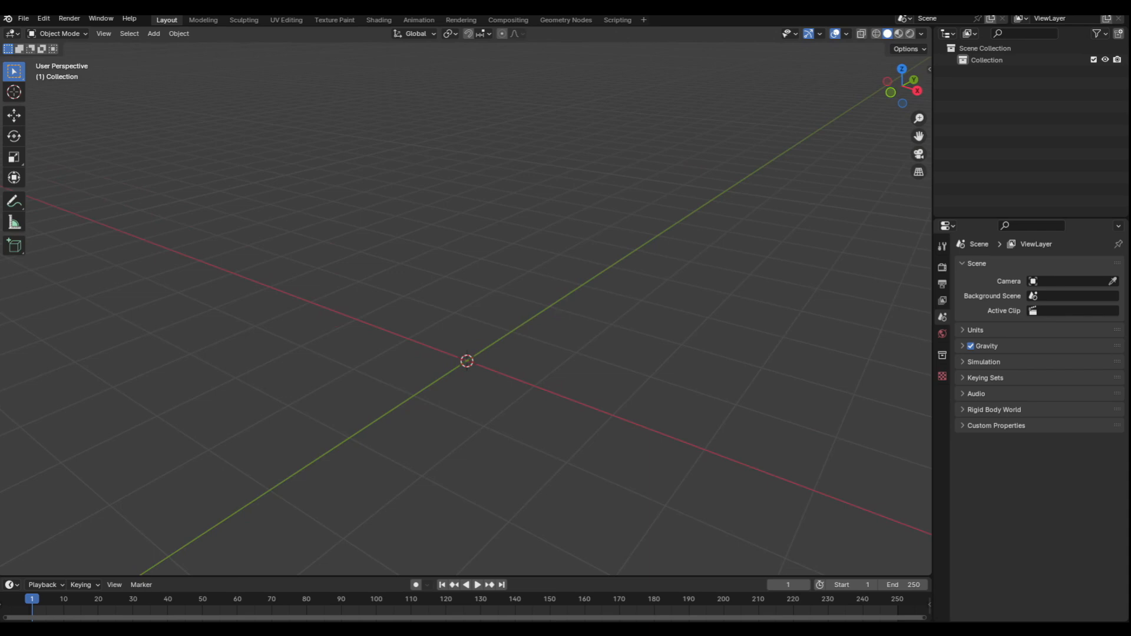
Step: Add a mesh circle at the world origin
{"action": "key", "text": "shift+a"}
{"action": "mouse_move", "coordinate": [578, 320]}
{"action": "left_click", "coordinate": [613, 345]}
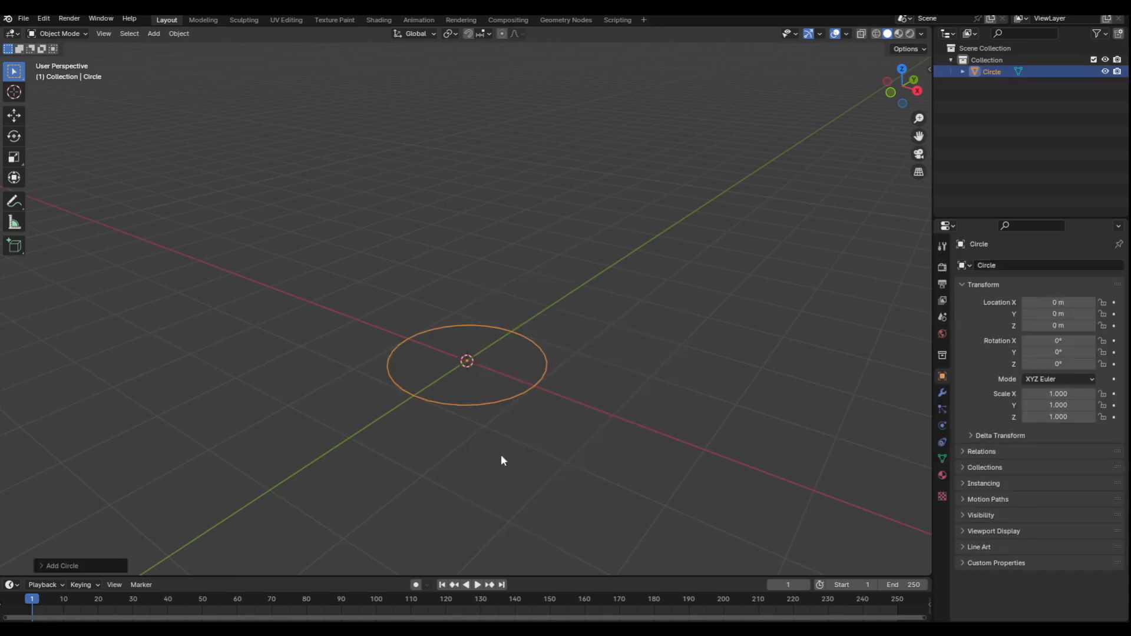
Step: Extrude the circle upward along Z into a tall, open-ended cylinder
{"action": "key", "text": "Tab"}
{"action": "key", "text": "e"}
{"action": "key", "text": "z"}
{"action": "middle_click_drag", "start_coordinate": [589, 372], "coordinate": [595, 329], "text": "shift"}
{"action": "left_click", "coordinate": [580, 139]}
{"action": "scroll", "coordinate": [580, 353], "scroll_direction": "down", "scroll_amount": 3}
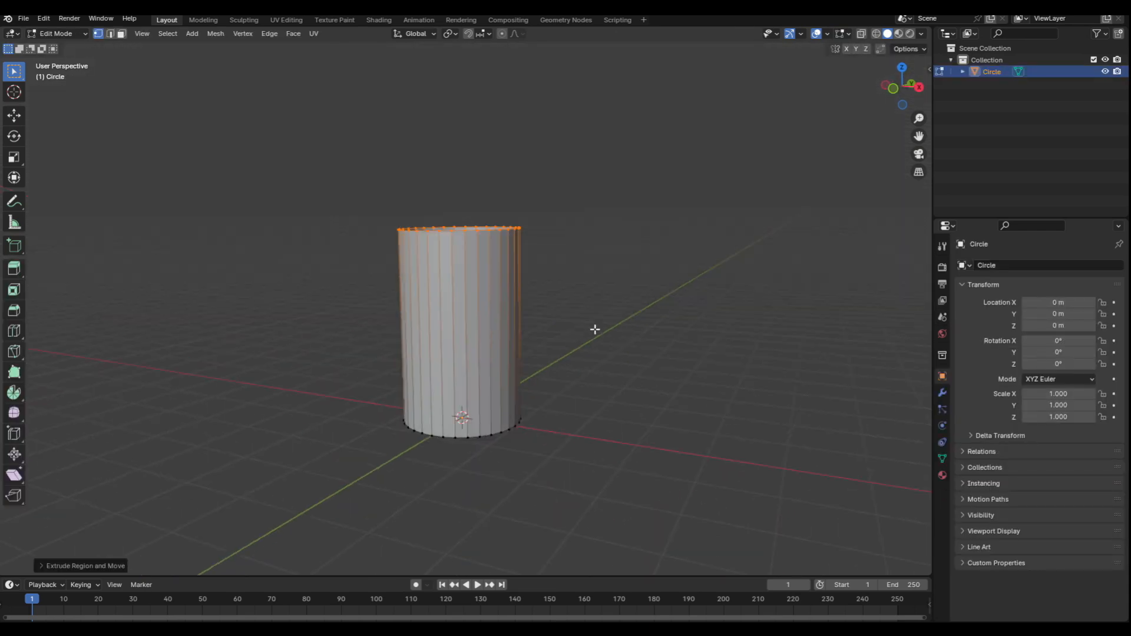
Step: Adjust the height of the cylinder's top ring along Z and scale it wider so the wall flares toward the rim
{"action": "key", "text": "g"}
{"action": "key", "text": "z"}
{"action": "middle_click_drag", "start_coordinate": [566, 223], "coordinate": [630, 297]}
{"action": "left_click", "coordinate": [565, 299]}
{"action": "key", "text": "s"}
{"action": "left_click", "coordinate": [619, 313]}
{"action": "key", "text": "s"}
{"action": "left_click", "coordinate": [660, 366]}
{"action": "key", "text": "g"}
{"action": "key", "text": "z"}
{"action": "left_click", "coordinate": [626, 329]}
Step: Add one loop around the upper wall and one around the lower wall, bulging them outward with Shrink/Fatten
{"action": "key", "text": "ctrl+r"}
{"action": "left_click", "coordinate": [535, 383]}
{"action": "left_click", "coordinate": [541, 332]}
{"action": "key", "text": "alt+s"}
{"action": "left_click", "coordinate": [621, 387]}
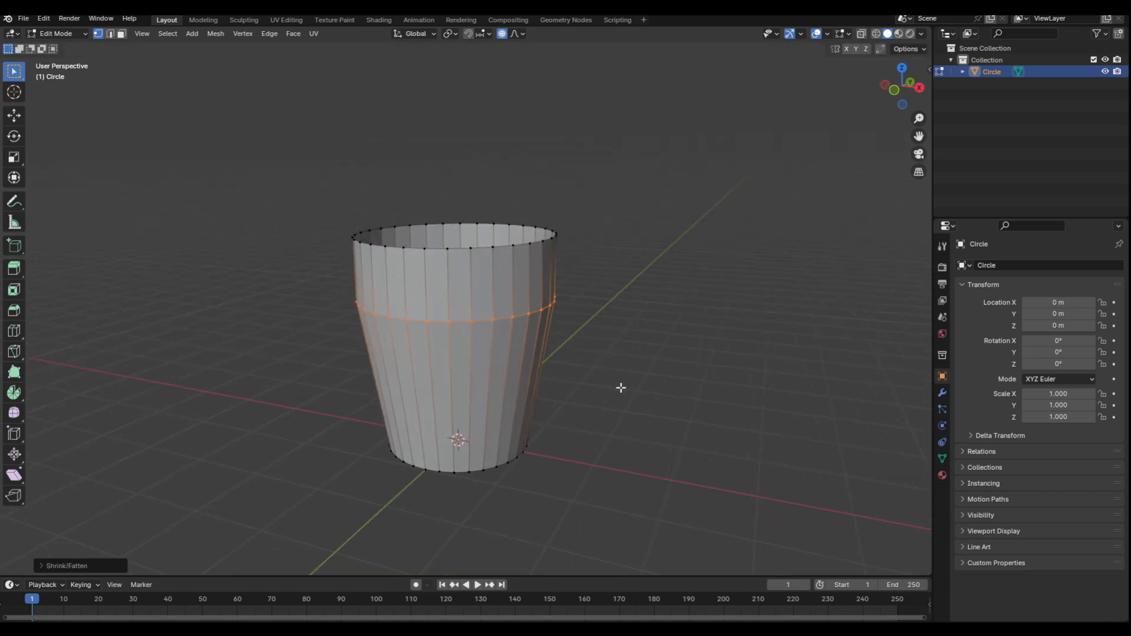
{"action": "left_click", "coordinate": [596, 388]}
Step: Add a Subdivision modifier with viewport level 1 to the cup
{"action": "key", "text": "shift+alt+z"}
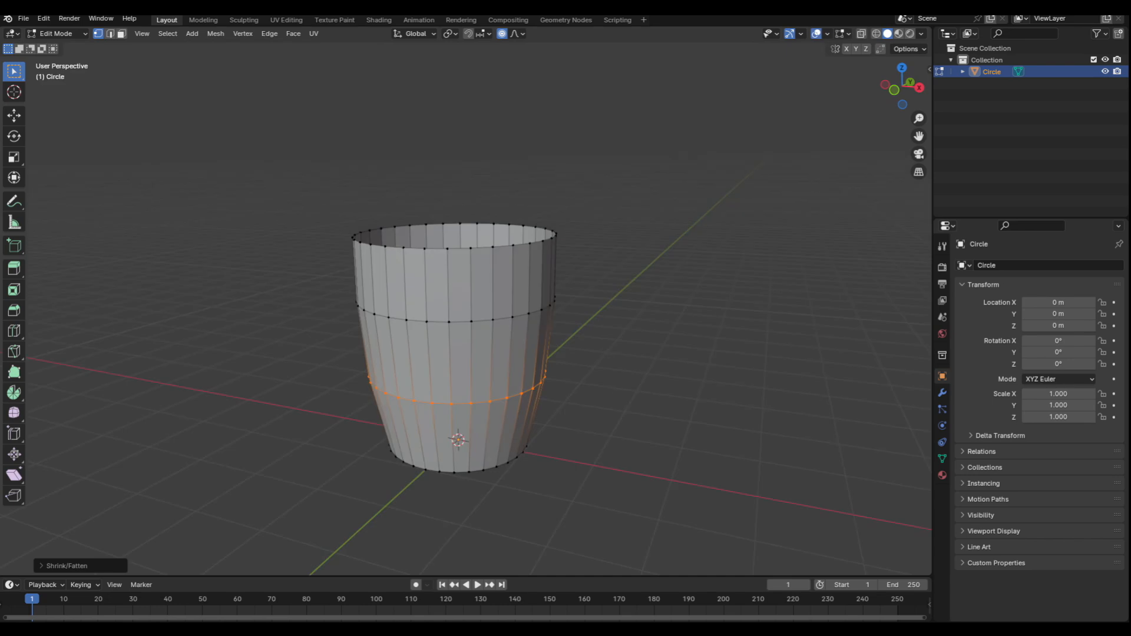
{"action": "key", "text": "shift+alt+z"}
{"action": "key", "text": "shift+alt+z"}
{"action": "key", "text": "ctrl+1"}
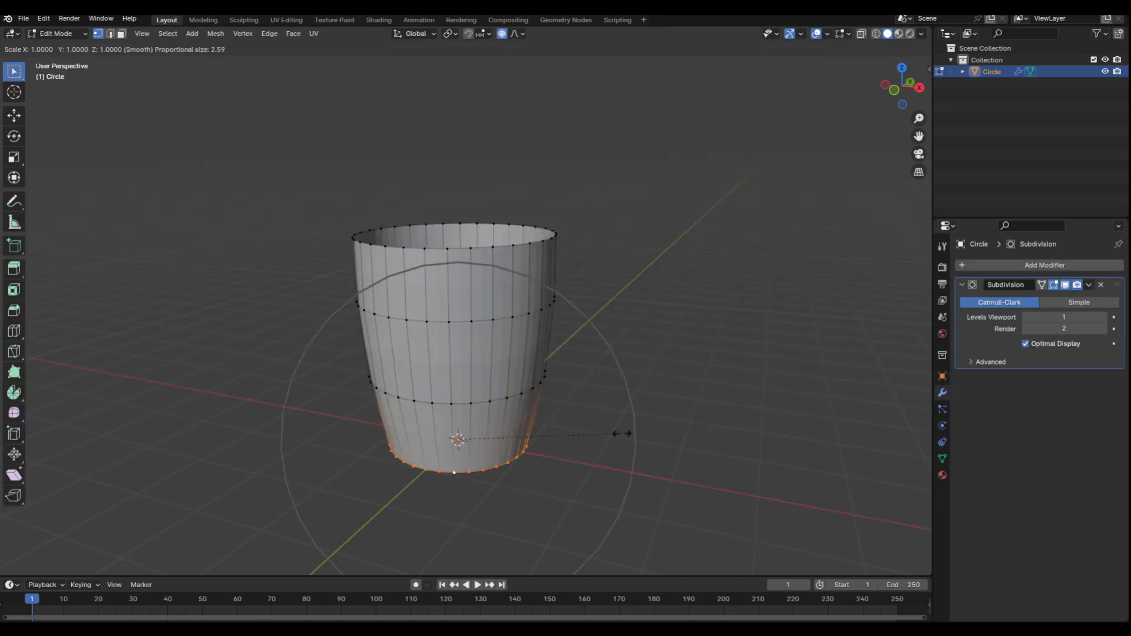
Step: Scale the cup's bottom ring and adjust the lower edge loop to give the wall a rounder taper
{"action": "left_click", "coordinate": [598, 441]}
{"action": "key", "text": "shift+alt+z"}
{"action": "key", "text": "shift+alt+z"}
{"action": "left_click", "coordinate": [532, 399], "text": "alt"}
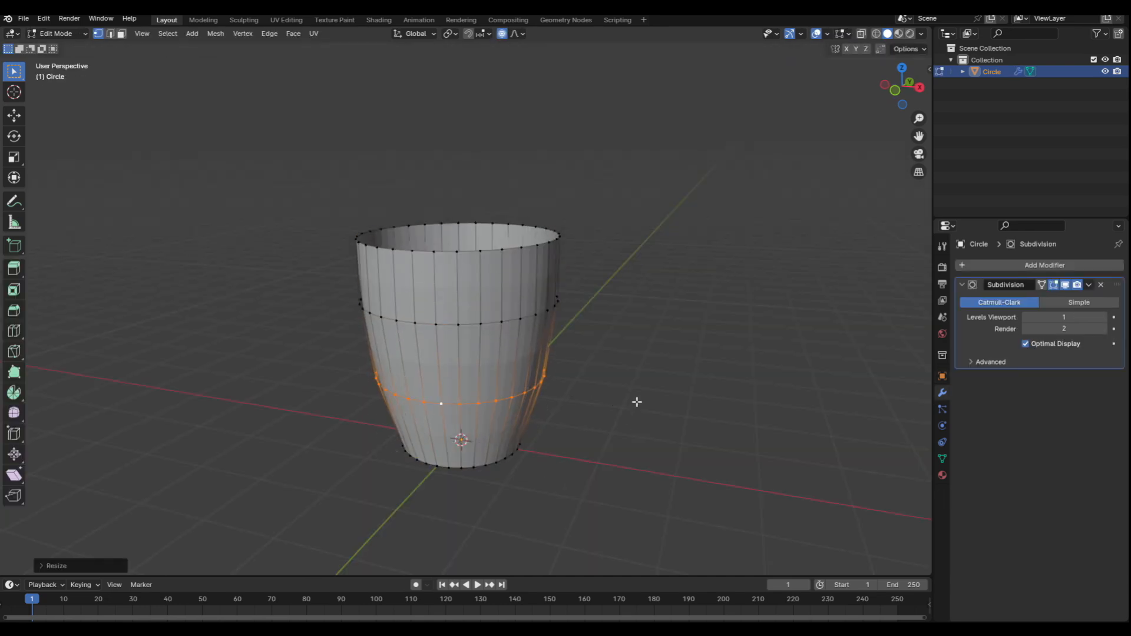
{"action": "key", "text": "shift+alt+z"}
{"action": "key", "text": "s"}
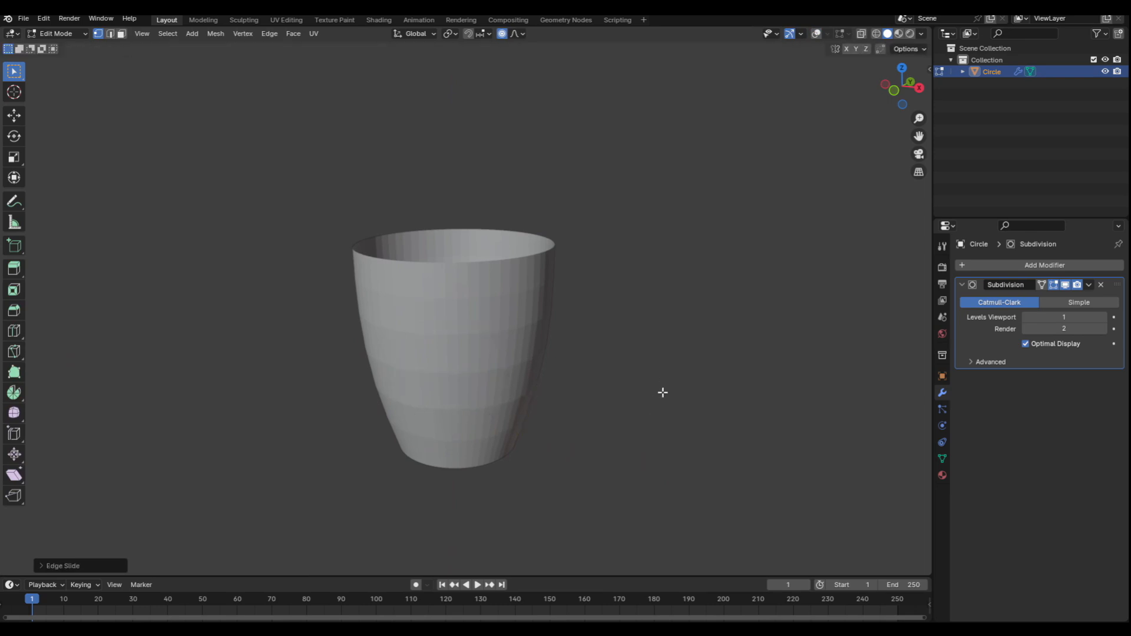
{"action": "key", "text": "Tab"}
{"action": "key", "text": "Tab"}
{"action": "key", "text": "shift+alt+z"}
{"action": "key", "text": "s"}
{"action": "left_click", "coordinate": [625, 443]}
Step: Scale the whole cup to about 0.98 in X and Y only, locking Z
{"action": "key", "text": "Tab"}
{"action": "key", "text": "s"}
{"action": "key", "text": "shift+z"}
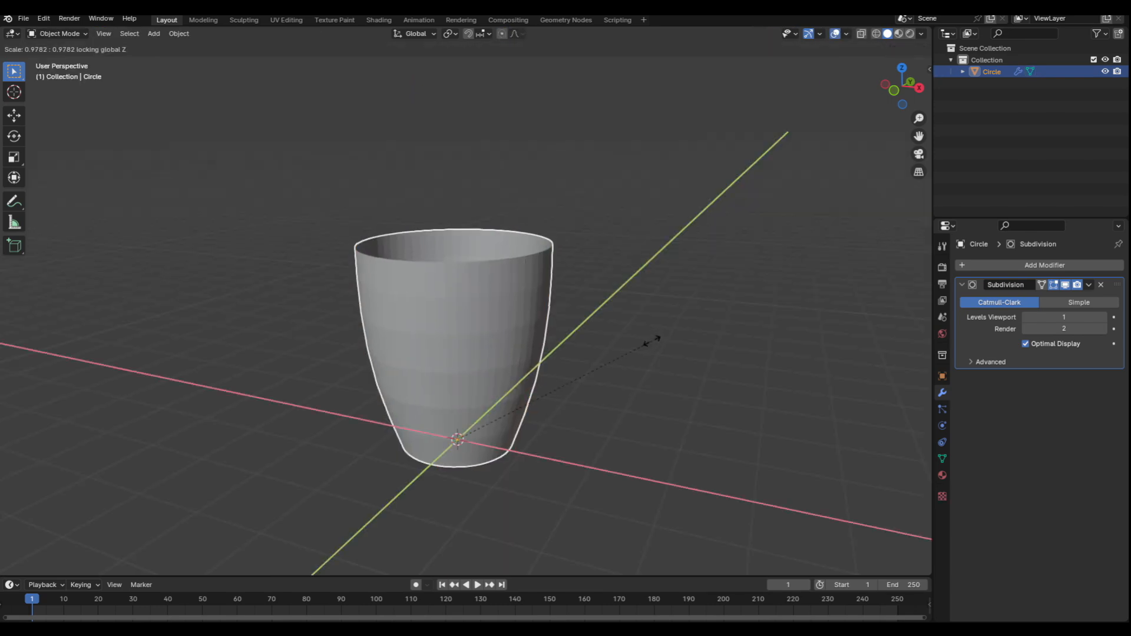
{"action": "left_click", "coordinate": [653, 341]}
Step: Fill the cup's open top and bottom rings with faces
{"action": "key", "text": "Tab"}
{"action": "mouse_move", "coordinate": [500, 315]}
{"action": "middle_mouse_down"}
{"action": "mouse_move", "coordinate": [500, 343]}
{"action": "mouse_move", "coordinate": [500, 309]}
{"action": "middle_mouse_up"}
{"action": "scroll", "coordinate": [500, 343], "scroll_direction": "up", "scroll_amount": 1}
{"action": "left_click", "coordinate": [496, 305], "text": "alt"}
{"action": "key", "text": "f"}
{"action": "middle_click_drag", "start_coordinate": [480, 415], "coordinate": [480, 302]}
{"action": "left_click", "coordinate": [480, 303], "text": "alt"}
{"action": "key", "text": "f"}
Step: Add supporting edge loops close to the cup's top rim and bottom edge
{"action": "middle_click_drag", "start_coordinate": [595, 236], "coordinate": [575, 288]}
{"action": "key", "text": "ctrl+r"}
{"action": "left_click", "coordinate": [582, 227]}
{"action": "left_click", "coordinate": [601, 188]}
{"action": "middle_click_drag", "start_coordinate": [601, 360], "coordinate": [600, 312]}
{"action": "key", "text": "ctrl+r"}
{"action": "left_click", "coordinate": [549, 420]}
{"action": "left_click", "coordinate": [560, 462]}
{"action": "middle_click_drag", "start_coordinate": [609, 386], "coordinate": [613, 419]}
{"action": "key", "text": "Tab"}
{"action": "middle_click_drag", "start_coordinate": [618, 365], "coordinate": [635, 421]}
{"action": "key", "text": "Tab"}
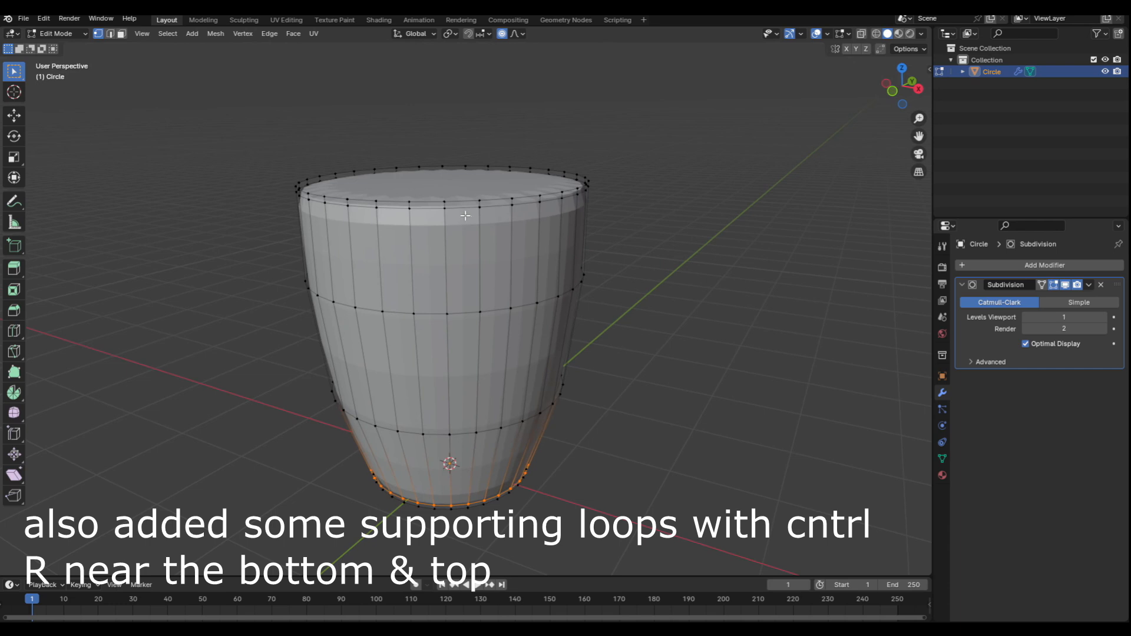
Step: Inset the cup's top and bottom cap faces
{"action": "middle_click_drag", "start_coordinate": [465, 215], "coordinate": [466, 276]}
{"action": "key", "text": "3"}
{"action": "left_click", "coordinate": [483, 289]}
{"action": "key", "text": "i"}
{"action": "left_click", "coordinate": [624, 366]}
{"action": "middle_click_drag", "start_coordinate": [595, 433], "coordinate": [610, 364]}
{"action": "left_click", "coordinate": [474, 360]}
{"action": "key", "text": "i"}
{"action": "left_click", "coordinate": [608, 392]}
Step: Apply smooth shading to the whole cup in Object Mode
{"action": "key", "text": "Tab"}
{"action": "right_click", "coordinate": [615, 348]}
{"action": "left_click", "coordinate": [615, 349]}
{"action": "key", "text": "shift+alt+z"}
{"action": "key", "text": "shift+alt+z"}
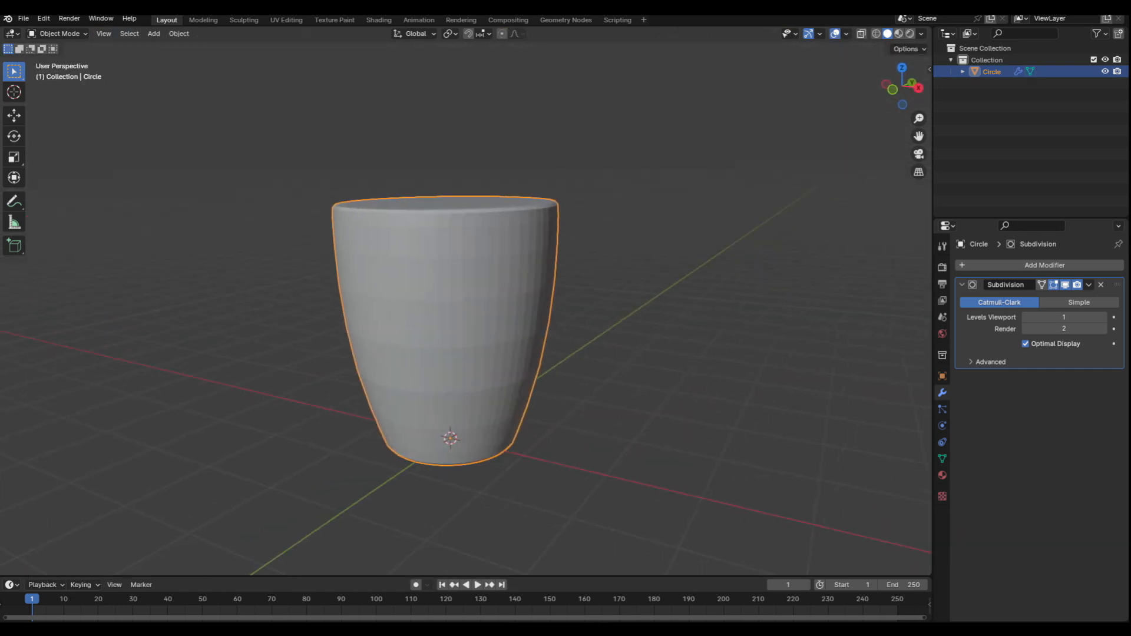
{"action": "key", "text": "Tab"}
{"action": "key", "text": "Tab"}
Step: Place the 3D cursor on the cup's upper side wall and add a cube there, scaled down to handle thickness
{"action": "right_click", "coordinate": [520, 298], "text": "shift"}
{"action": "key", "text": "shift+a"}
{"action": "left_click", "coordinate": [697, 359]}
{"action": "key", "text": "s"}
{"action": "left_click", "coordinate": [567, 321]}
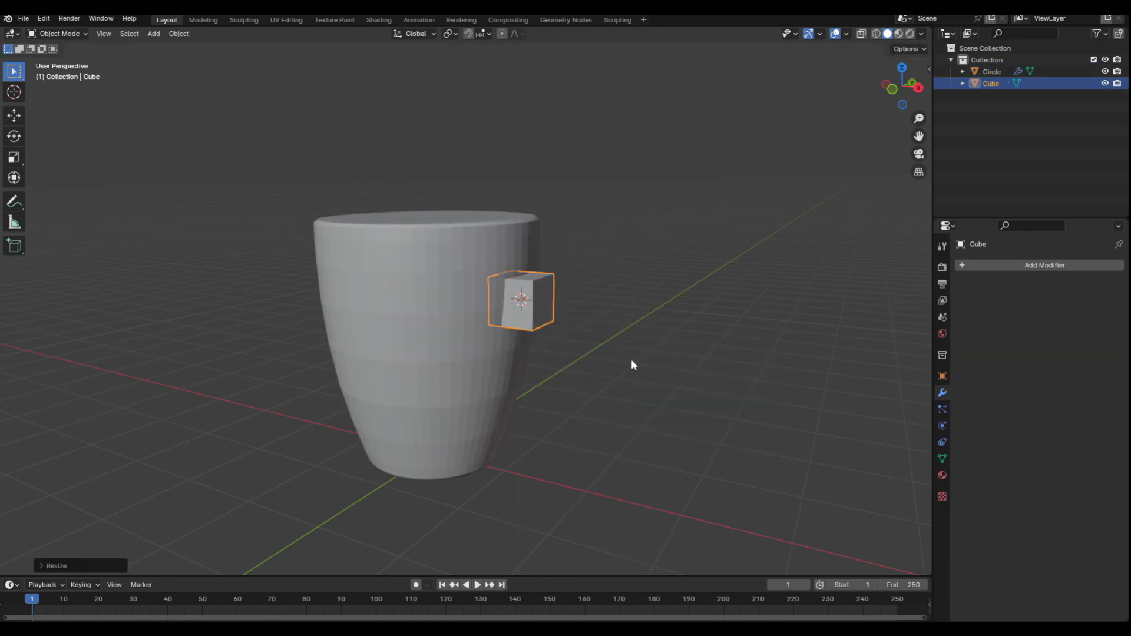
Step: Stretch the small cube away from the cup along X in front view
{"action": "key", "text": "Tab"}
{"action": "key", "text": "KP_1"}
{"action": "key", "text": "g"}
{"action": "key", "text": "x"}
{"action": "middle_click_drag", "start_coordinate": [631, 341], "coordinate": [563, 233], "text": "shift"}
{"action": "right_click", "coordinate": [556, 339]}
{"action": "key", "text": "g"}
{"action": "key", "text": "x"}
{"action": "left_click", "coordinate": [608, 344]}
Step: Add a vertical loop cut across the stretched block to separate its outer section
{"action": "key", "text": "ctrl+r"}
{"action": "left_click", "coordinate": [523, 301]}
{"action": "left_click", "coordinate": [533, 301]}
Step: Extrude the bottom face of the block's outer section downward along Z to form the handle's vertical arm
{"action": "key", "text": "3"}
{"action": "scroll", "coordinate": [563, 234], "scroll_direction": "up", "scroll_amount": 2}
{"action": "left_click", "coordinate": [563, 233]}
{"action": "key", "text": "KP_1"}
{"action": "key", "text": "e"}
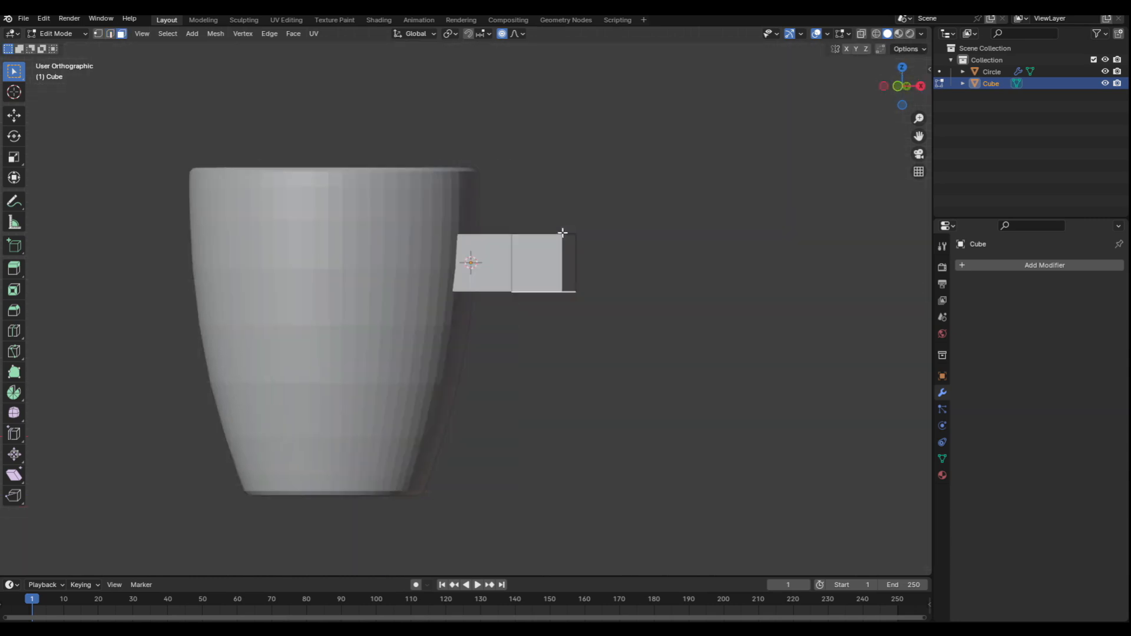
{"action": "left_click", "coordinate": [563, 326]}
{"action": "key", "text": "g"}
{"action": "key", "text": "z"}
{"action": "left_click", "coordinate": [563, 373]}
Step: Add a loop cut near the arm's lower end and extrude its inner face back into the cup wall
{"action": "key", "text": "ctrl+r"}
{"action": "left_click", "coordinate": [606, 385]}
{"action": "left_click", "coordinate": [608, 405]}
{"action": "left_click", "coordinate": [599, 399]}
{"action": "mouse_move", "coordinate": [608, 406]}
{"action": "middle_mouse_down"}
{"action": "mouse_move", "coordinate": [648, 401]}
{"action": "mouse_move", "coordinate": [608, 401]}
{"action": "middle_mouse_up"}
{"action": "key", "text": "KP_1"}
{"action": "key", "text": "e"}
{"action": "left_click", "coordinate": [560, 414]}
Step: Adjust the handle's height along Z and give it a Subdivision modifier at level 1
{"action": "key", "text": "Tab"}
{"action": "key", "text": "shift+alt+z"}
{"action": "key", "text": "g"}
{"action": "key", "text": "z"}
{"action": "key", "text": "shift+alt+z"}
{"action": "key", "text": "ctrl+1"}
Step: Lower the handle's two top faces along Z with proportional editing to thin the upper arm
{"action": "key", "text": "Tab"}
{"action": "key", "text": "1"}
{"action": "scroll", "coordinate": [495, 323], "scroll_direction": "up", "scroll_amount": 3}
{"action": "key", "text": "3"}
{"action": "left_click", "coordinate": [472, 247]}
{"action": "left_click", "coordinate": [532, 304], "text": "shift"}
{"action": "key", "text": "KP_1"}
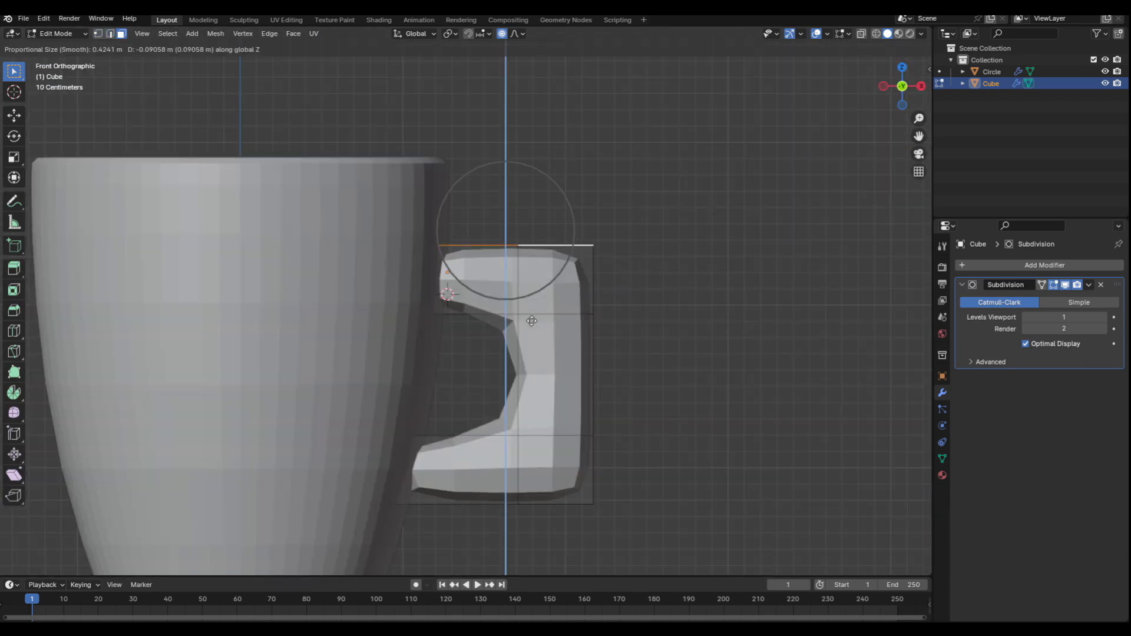
{"action": "left_click", "coordinate": [532, 331]}
Step: Raise the handle's two bottom faces along Z to thin the lower arm
{"action": "middle_click_drag", "start_coordinate": [531, 377], "coordinate": [527, 330]}
{"action": "left_click", "coordinate": [524, 336]}
{"action": "left_click", "coordinate": [530, 381]}
{"action": "left_click", "coordinate": [607, 380], "text": "shift"}
{"action": "key", "text": "KP_1"}
{"action": "key", "text": "g"}
{"action": "key", "text": "z"}
{"action": "left_click", "coordinate": [629, 359]}
Step: Move the handle's outer vertical faces along X toward the cup to slim the vertical arm
{"action": "middle_click_drag", "start_coordinate": [618, 387], "coordinate": [511, 421]}
{"action": "left_click", "coordinate": [359, 480]}
{"action": "left_click", "coordinate": [356, 262], "text": "ctrl"}
{"action": "key", "text": "KP_1"}
{"action": "key", "text": "g"}
{"action": "key", "text": "x"}
{"action": "left_click", "coordinate": [652, 380]}
Step: Set the handle's Subdivision viewport level to 2
{"action": "key", "text": "Tab"}
{"action": "key", "text": "shift+alt+z"}
{"action": "key", "text": "ctrl+2"}
{"action": "middle_click_drag", "start_coordinate": [652, 380], "coordinate": [477, 453]}
{"action": "key", "text": "shift+alt+z"}
Step: Scale the handle's outer top and bottom corner edges closer together along Z so both arms slope inward
{"action": "key", "text": "Tab"}
{"action": "scroll", "coordinate": [542, 406], "scroll_direction": "up", "scroll_amount": 3}
{"action": "key", "text": "2"}
{"action": "left_click", "coordinate": [475, 285]}
{"action": "left_click", "coordinate": [471, 460], "text": "shift"}
{"action": "key", "text": "KP_1"}
{"action": "key", "text": "s"}
{"action": "key", "text": "z"}
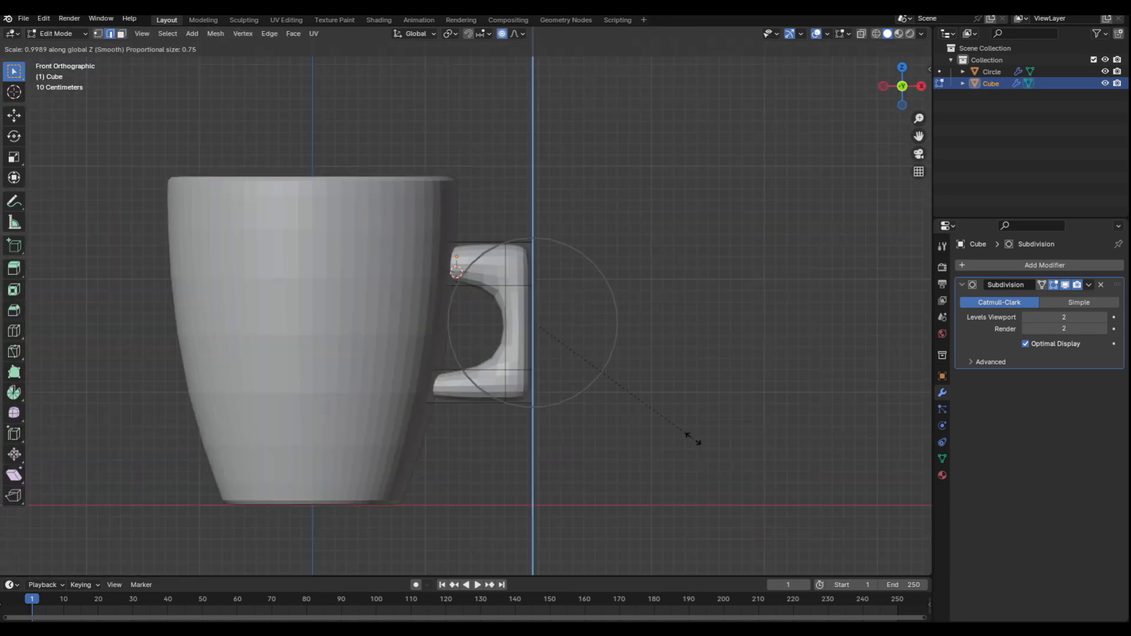
{"action": "left_click", "coordinate": [652, 414]}
{"action": "scroll", "coordinate": [480, 309], "scroll_direction": "up", "scroll_amount": 2}
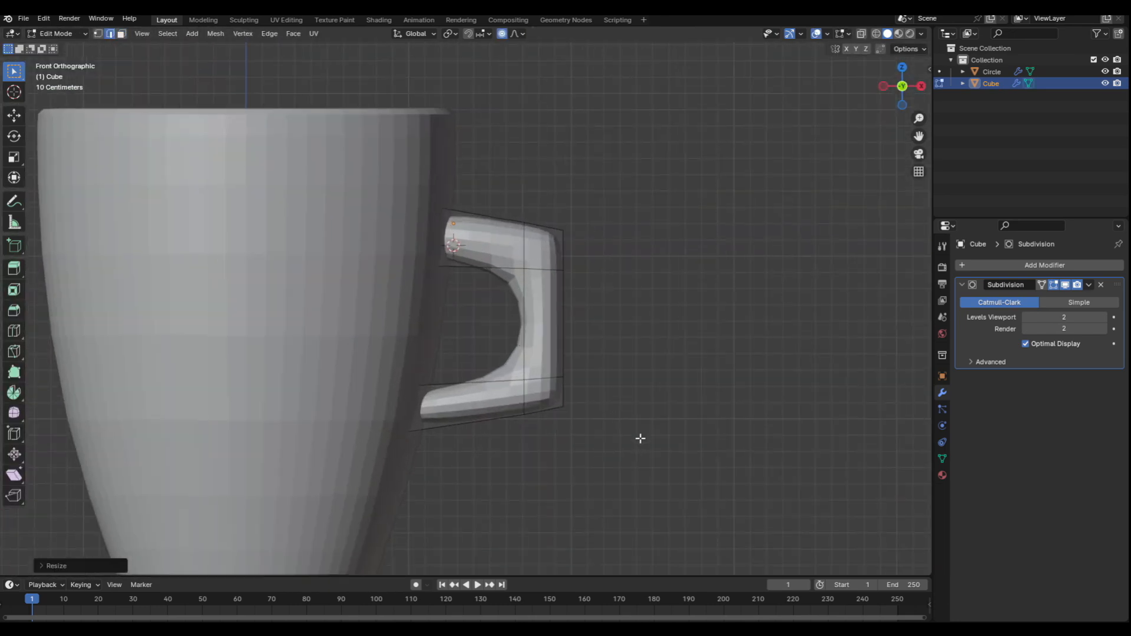
Step: Edge-slide the handle's lower corner edges along the vertical arm to soften the lower bend
{"action": "middle_click_drag", "start_coordinate": [638, 463], "coordinate": [515, 396]}
{"action": "left_click", "coordinate": [508, 348]}
{"action": "key", "text": "g"}
{"action": "key", "text": "g"}
{"action": "left_click", "coordinate": [448, 354]}
{"action": "middle_click_drag", "start_coordinate": [448, 353], "coordinate": [545, 394]}
{"action": "left_click", "coordinate": [539, 392]}
{"action": "key", "text": "g"}
{"action": "key", "text": "g"}
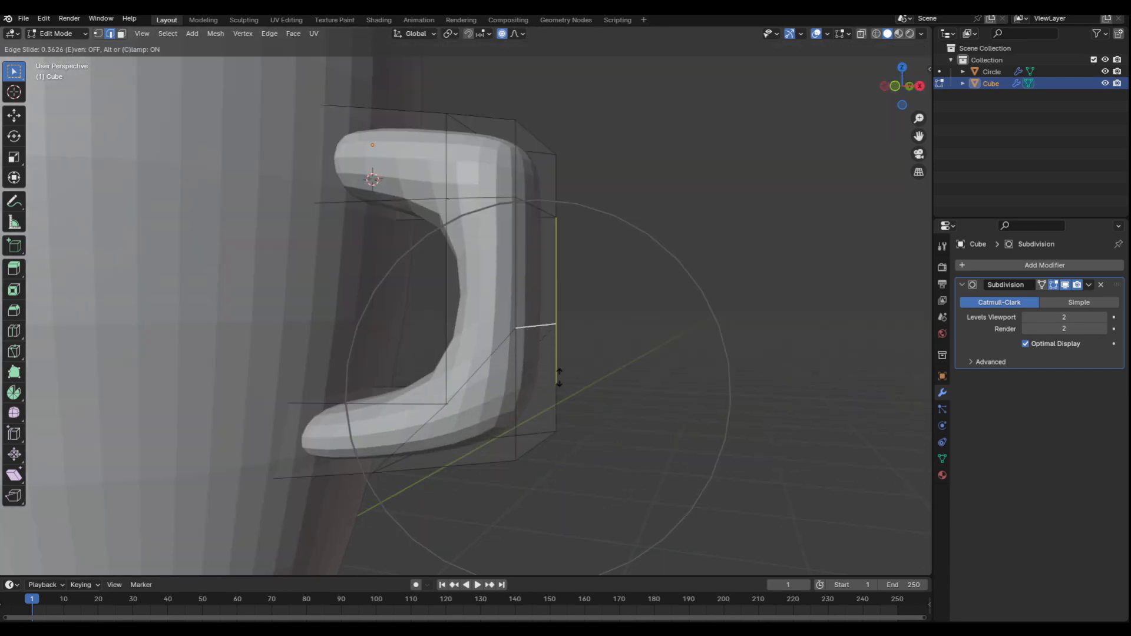
{"action": "left_click", "coordinate": [559, 362]}
Step: Edge-slide the handle's upper corner edge to round the upper bend, and leave Edit Mode
{"action": "middle_click_drag", "start_coordinate": [558, 353], "coordinate": [505, 377]}
{"action": "left_click", "coordinate": [492, 208]}
{"action": "key", "text": "g"}
{"action": "key", "text": "g"}
{"action": "left_click", "coordinate": [471, 215]}
{"action": "key", "text": "Tab"}
{"action": "scroll", "coordinate": [603, 330], "scroll_direction": "down", "scroll_amount": 4}
{"action": "middle_click_drag", "start_coordinate": [603, 330], "coordinate": [537, 384]}
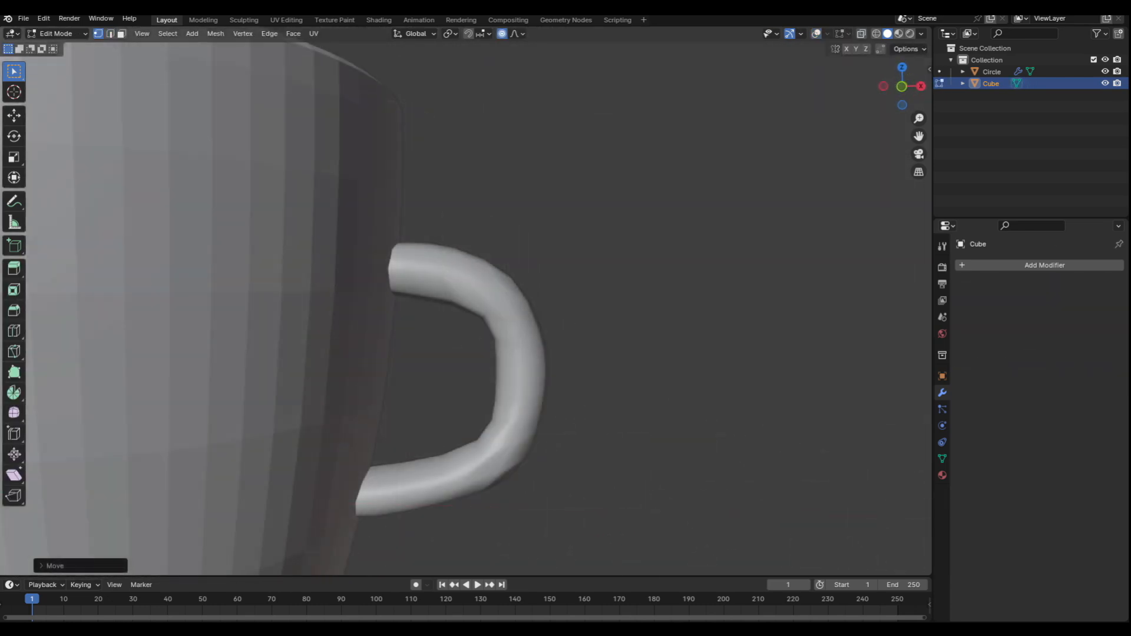
Step: Show the overlays and scale up the edge loop around the middle of the handle's vertical arm
{"action": "key", "text": "shift+alt+z"}
{"action": "left_click", "coordinate": [535, 382], "text": "alt"}
{"action": "key", "text": "s"}
{"action": "left_click", "coordinate": [636, 395]}
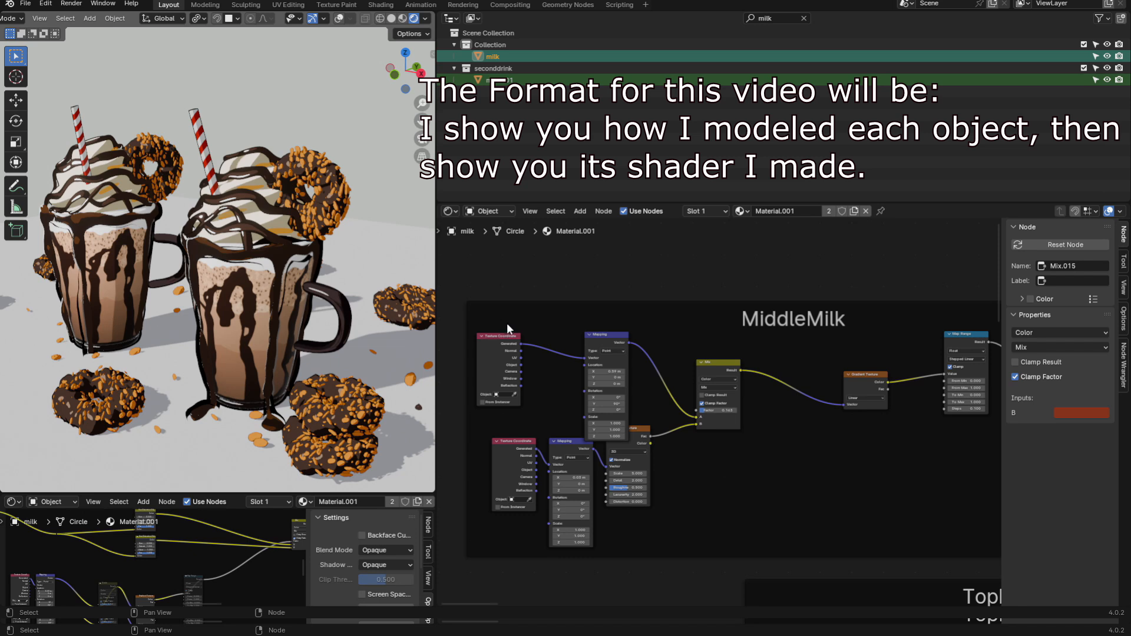
Step: Examine the milk material's node frames, focusing on the BottomMilk_Base colour and its link to MiddleMilk_Influence
{"action": "scroll", "coordinate": [635, 340], "scroll_direction": "down", "scroll_amount": 6}
{"action": "scroll", "coordinate": [742, 305], "scroll_direction": "up", "scroll_amount": 4}
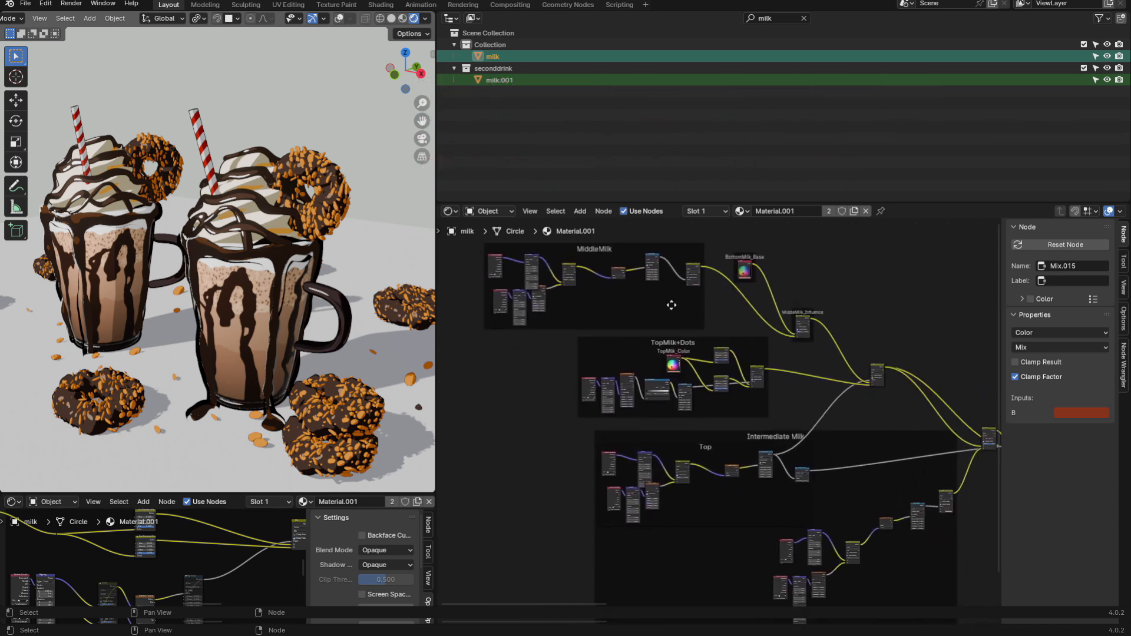
{"action": "middle_click_drag", "start_coordinate": [683, 378], "coordinate": [707, 389]}
{"action": "scroll", "coordinate": [655, 379], "scroll_direction": "up", "scroll_amount": 1}
{"action": "scroll", "coordinate": [797, 350], "scroll_direction": "down", "scroll_amount": 4}
{"action": "middle_click_drag", "start_coordinate": [772, 357], "coordinate": [599, 336]}
{"action": "scroll", "coordinate": [762, 363], "scroll_direction": "up", "scroll_amount": 9}
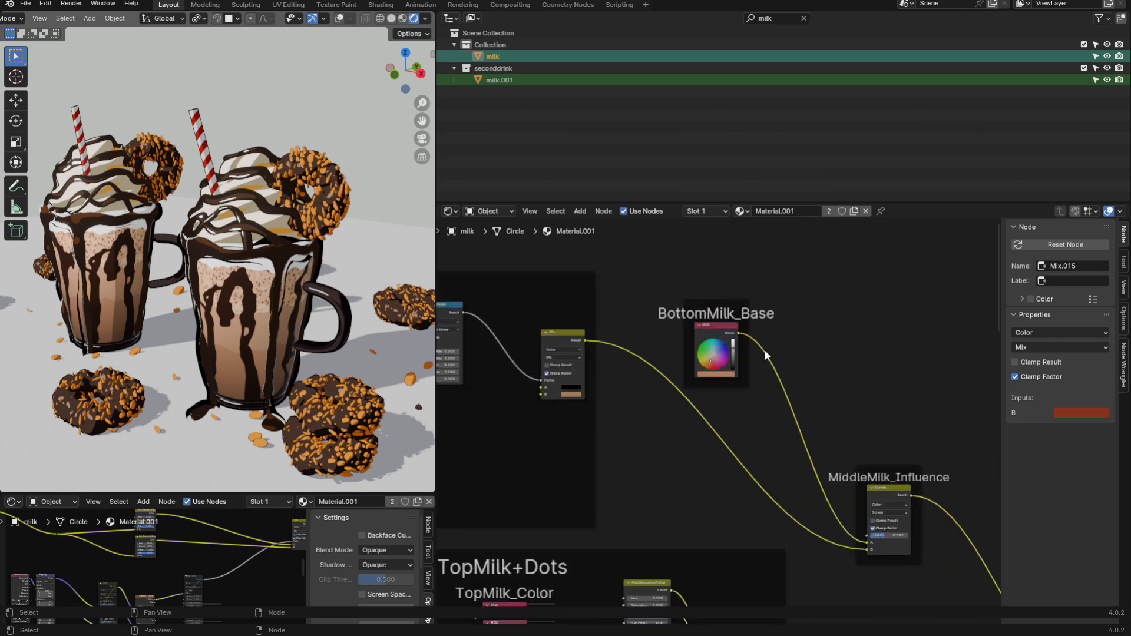
{"action": "middle_click_drag", "start_coordinate": [725, 359], "coordinate": [728, 333]}
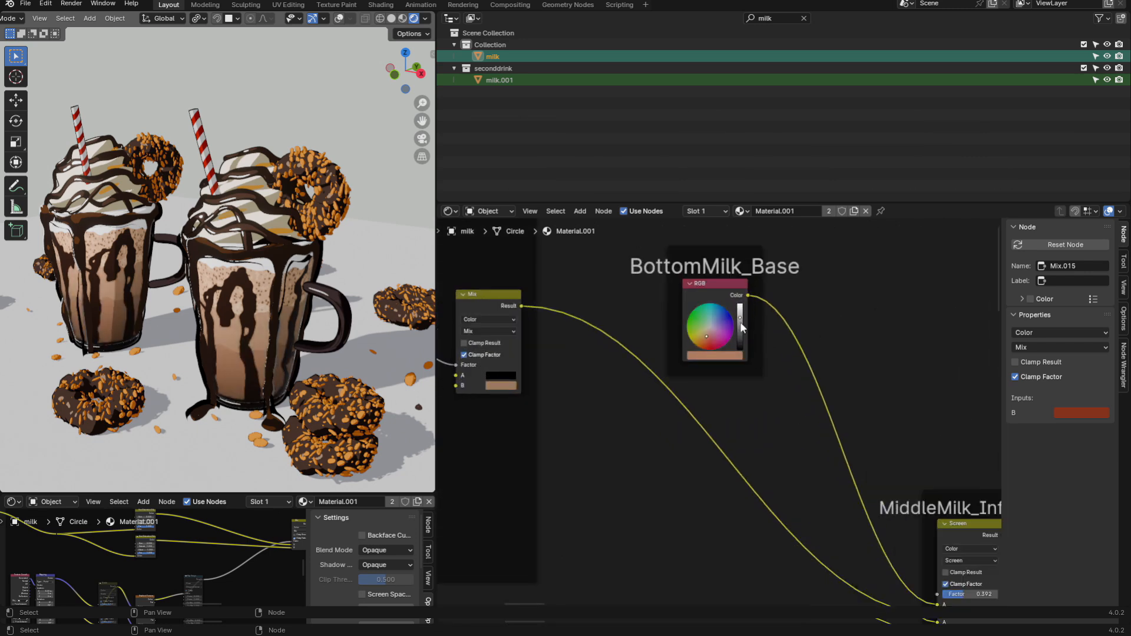
{"action": "scroll", "coordinate": [720, 421], "scroll_direction": "down", "scroll_amount": 12}
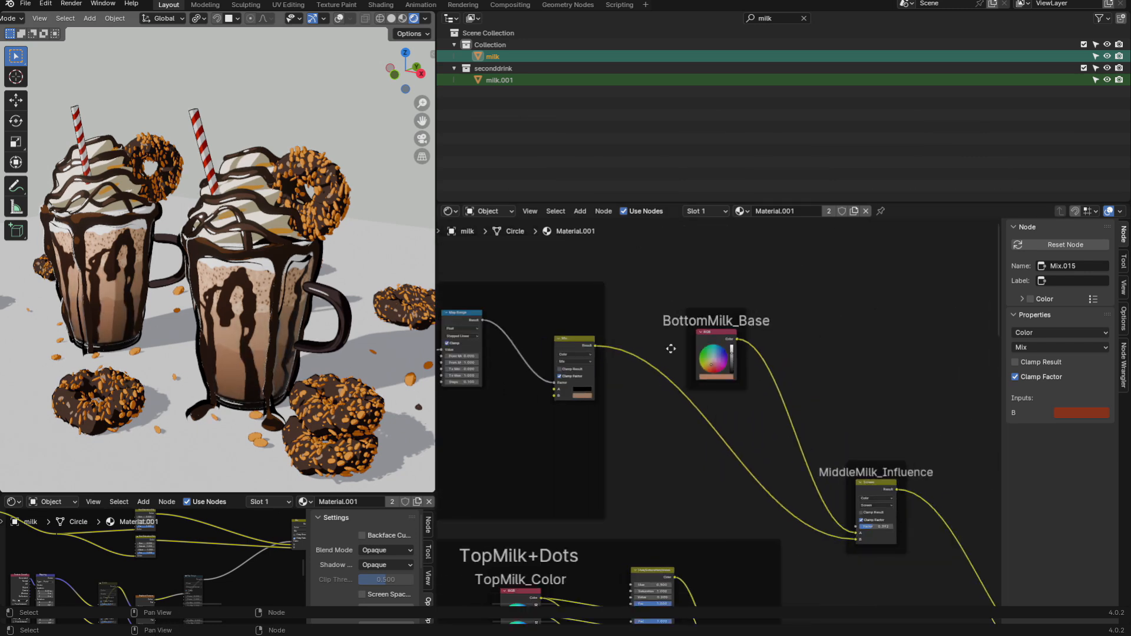
Step: Preview the output of the Gradient Texture node in the MiddleMilk frame on the milk
{"action": "middle_click_drag", "start_coordinate": [720, 413], "coordinate": [859, 391]}
{"action": "scroll", "coordinate": [791, 369], "scroll_direction": "up", "scroll_amount": 9}
{"action": "middle_click_drag", "start_coordinate": [624, 371], "coordinate": [701, 389]}
{"action": "scroll", "coordinate": [711, 377], "scroll_direction": "up", "scroll_amount": 5}
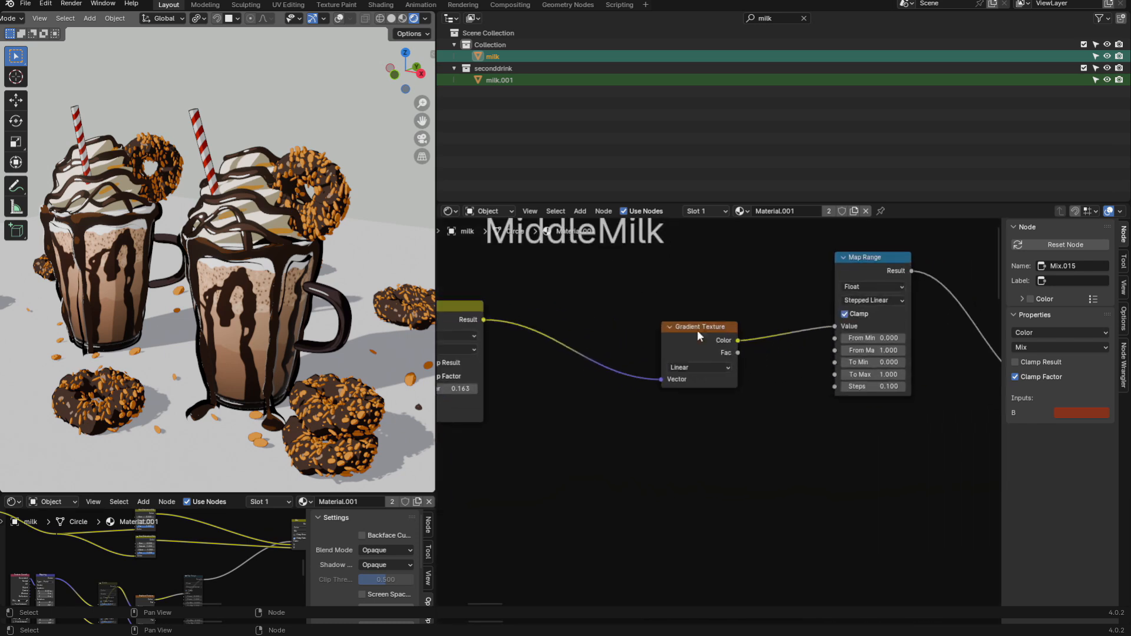
{"action": "left_click_drag", "start_coordinate": [681, 346], "coordinate": [666, 352]}
{"action": "scroll", "coordinate": [667, 348], "scroll_direction": "down", "scroll_amount": 5}
{"action": "scroll", "coordinate": [667, 348], "scroll_direction": "down", "scroll_amount": 4}
{"action": "middle_click_drag", "start_coordinate": [667, 347], "coordinate": [724, 360]}
{"action": "scroll", "coordinate": [836, 339], "scroll_direction": "up", "scroll_amount": 2}
{"action": "scroll", "coordinate": [850, 356], "scroll_direction": "down", "scroll_amount": 1}
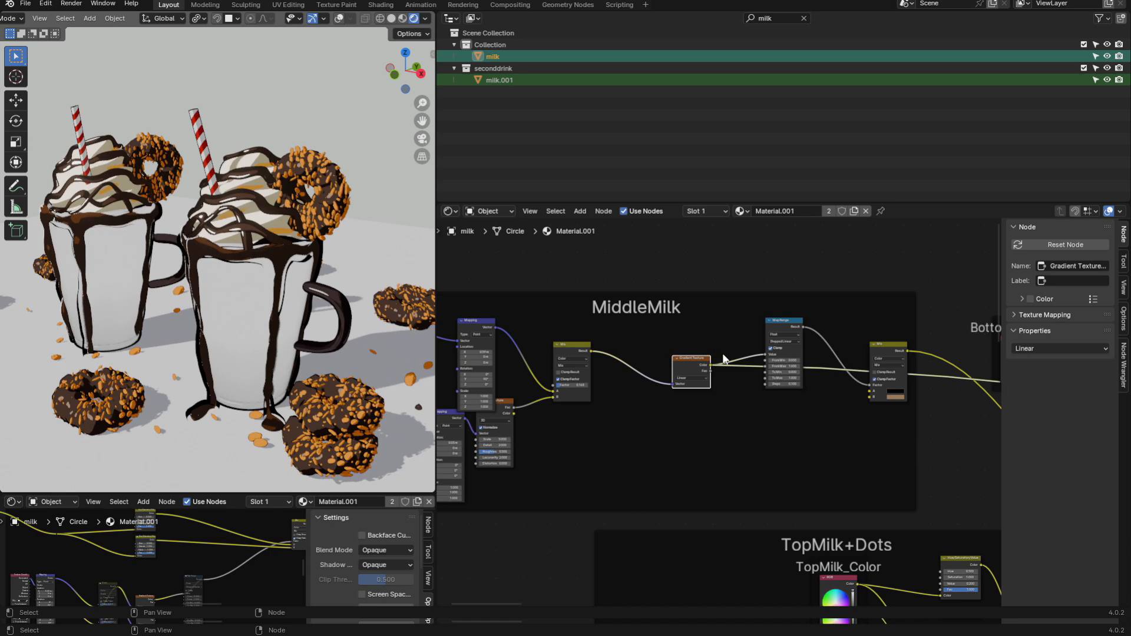
{"action": "middle_click_drag", "start_coordinate": [800, 336], "coordinate": [785, 340]}
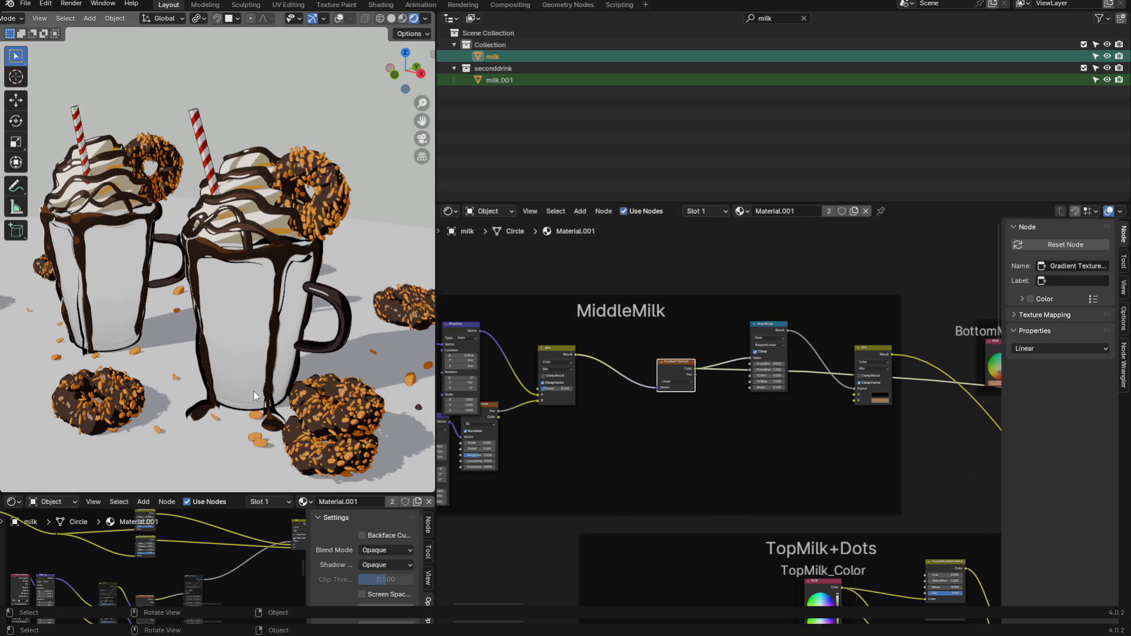
Step: Preview the output of the MiddleMilk frame's Stepped Linear Map Range node on the milk
{"action": "scroll", "coordinate": [737, 356], "scroll_direction": "up", "scroll_amount": 3}
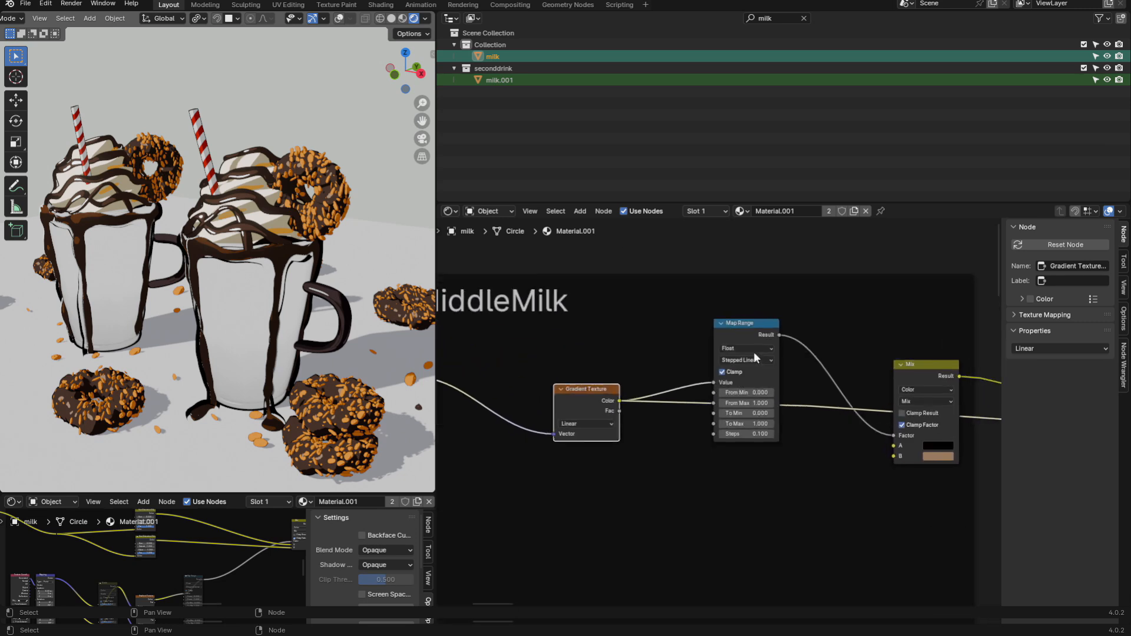
{"action": "left_click", "coordinate": [756, 327]}
{"action": "scroll", "coordinate": [772, 360], "scroll_direction": "up", "scroll_amount": 2}
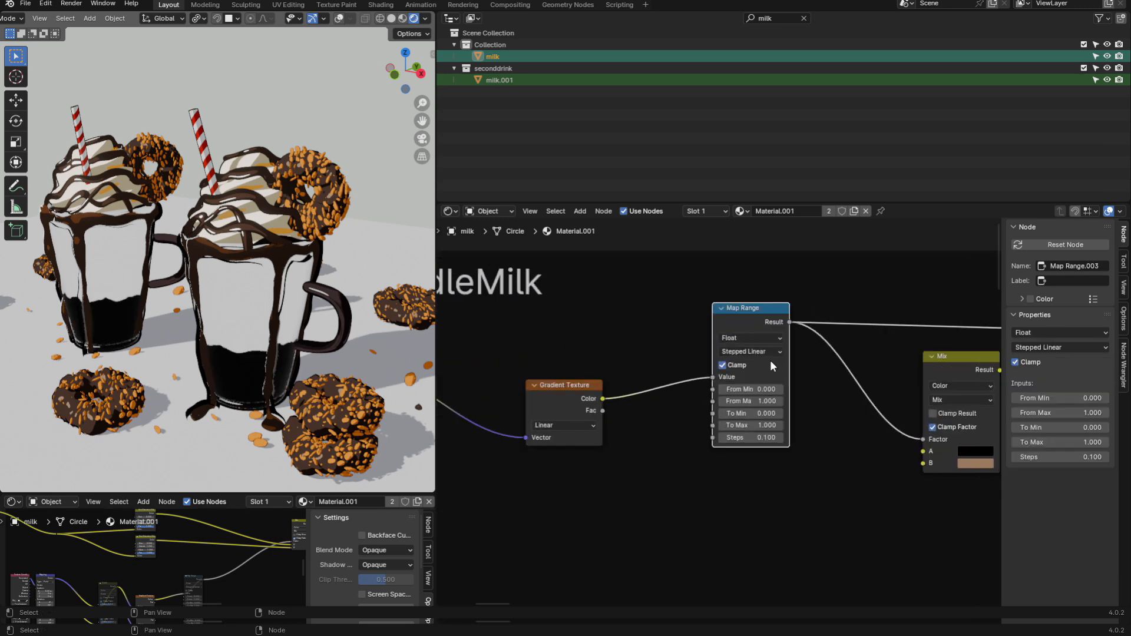
{"action": "left_click", "coordinate": [770, 331]}
{"action": "left_click", "coordinate": [773, 327]}
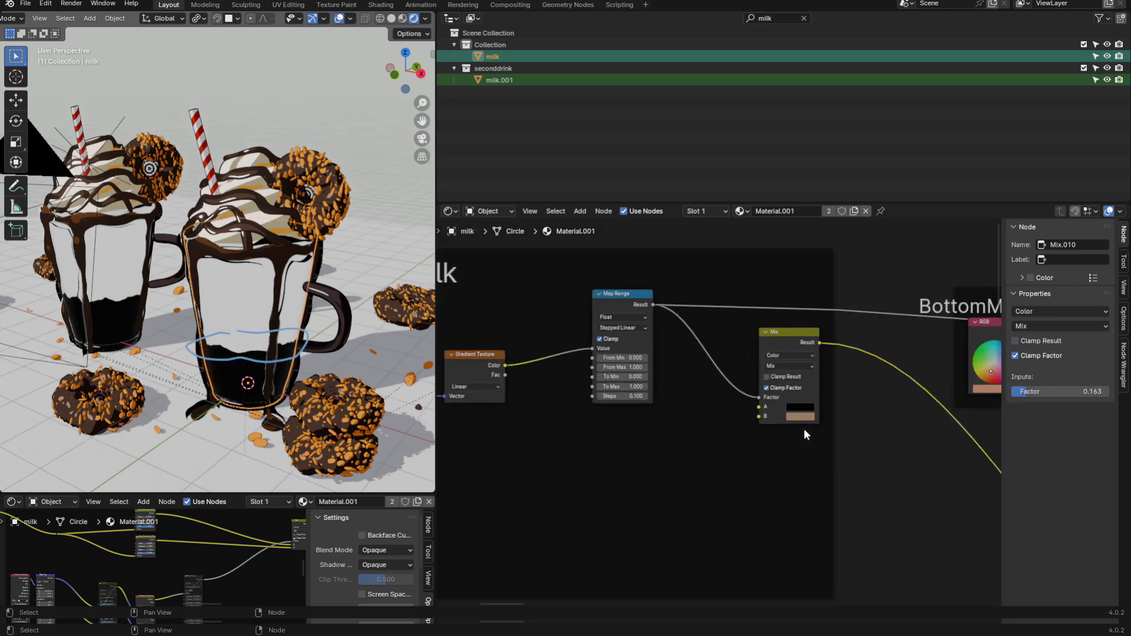
{"action": "scroll", "coordinate": [803, 429], "scroll_direction": "up", "scroll_amount": 1}
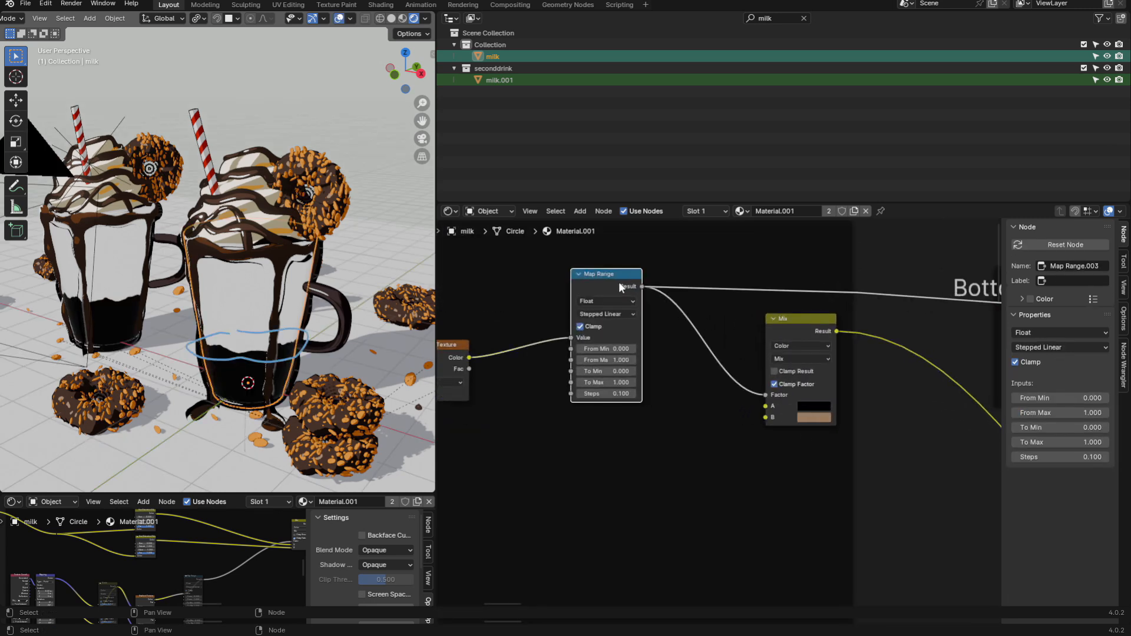
Step: Preview the MiddleMilk frame's final Mix node and inspect its A colour without changing it
{"action": "left_click", "coordinate": [821, 418], "text": "ctrl+shift"}
{"action": "scroll", "coordinate": [789, 421], "scroll_direction": "up", "scroll_amount": 1}
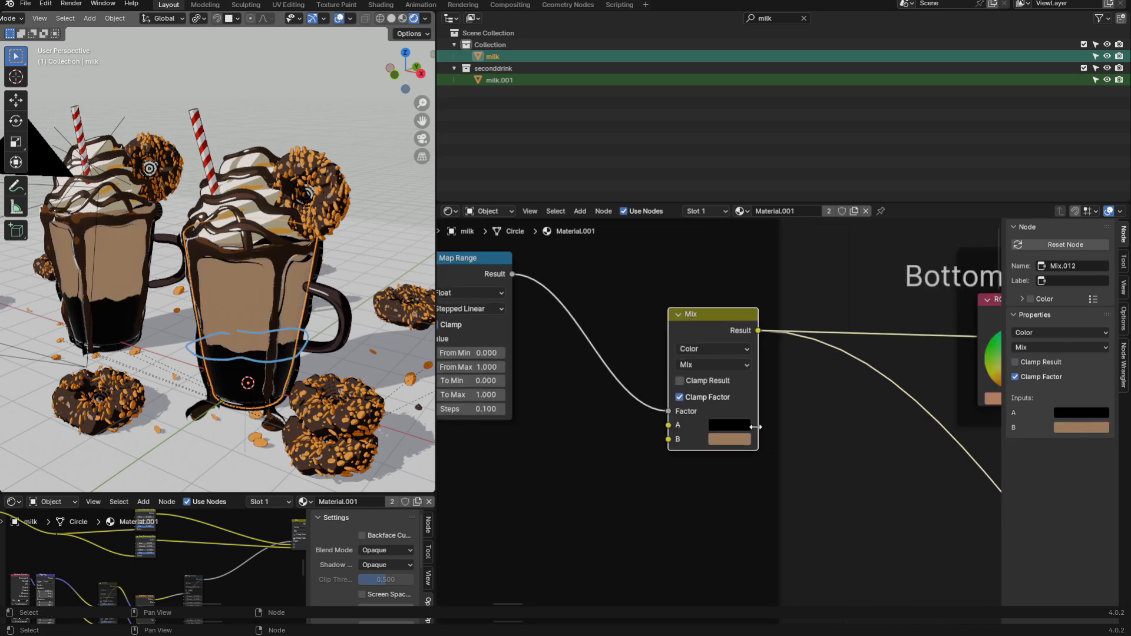
{"action": "left_click", "coordinate": [730, 425]}
{"action": "key", "text": "Escape"}
{"action": "scroll", "coordinate": [729, 427], "scroll_direction": "down", "scroll_amount": 4}
{"action": "scroll", "coordinate": [684, 409], "scroll_direction": "up", "scroll_amount": 3}
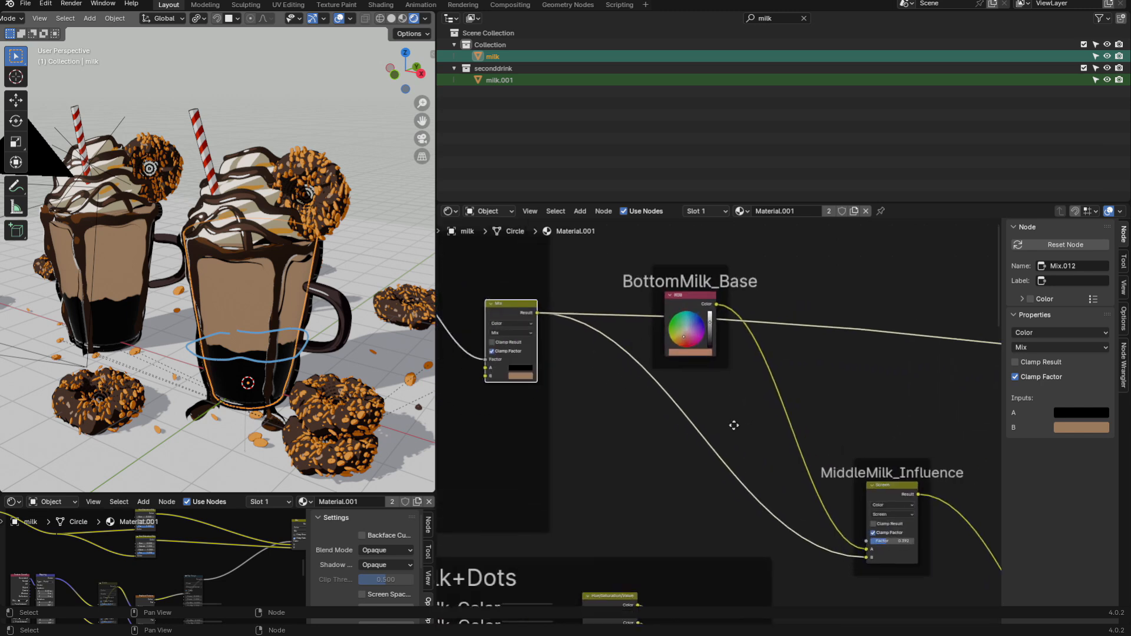
Step: Compare previews of the BottomMilk_Base colour, the MiddleMilk_Influence Screen node and the MiddleMilk Mix node on the milk
{"action": "left_click", "coordinate": [698, 280], "text": "ctrl+shift"}
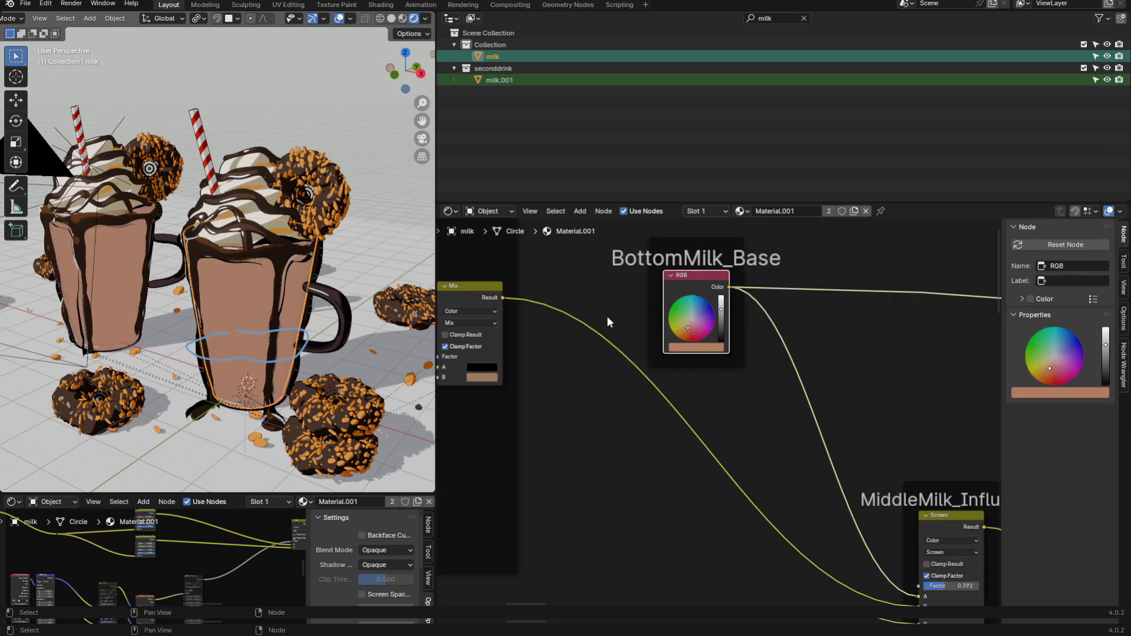
{"action": "scroll", "coordinate": [854, 456], "scroll_direction": "down", "scroll_amount": 1}
{"action": "left_click", "coordinate": [954, 515], "text": "ctrl+shift"}
{"action": "middle_click_drag", "start_coordinate": [969, 511], "coordinate": [775, 430]}
{"action": "scroll", "coordinate": [796, 445], "scroll_direction": "up", "scroll_amount": 6}
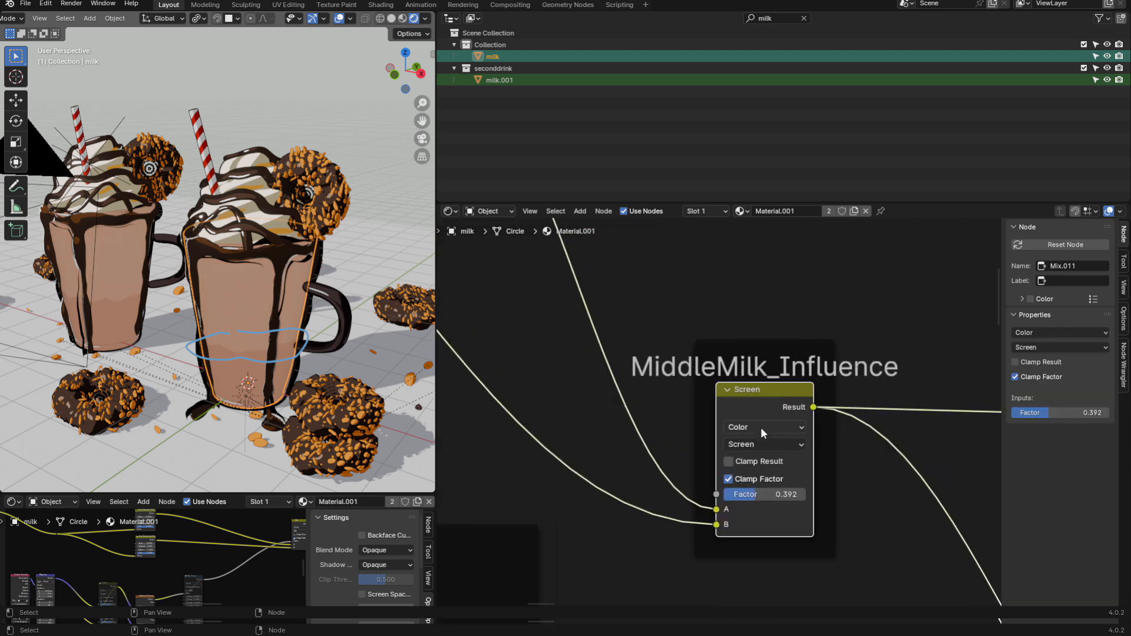
{"action": "left_click", "coordinate": [758, 444]}
{"action": "left_click", "coordinate": [758, 445]}
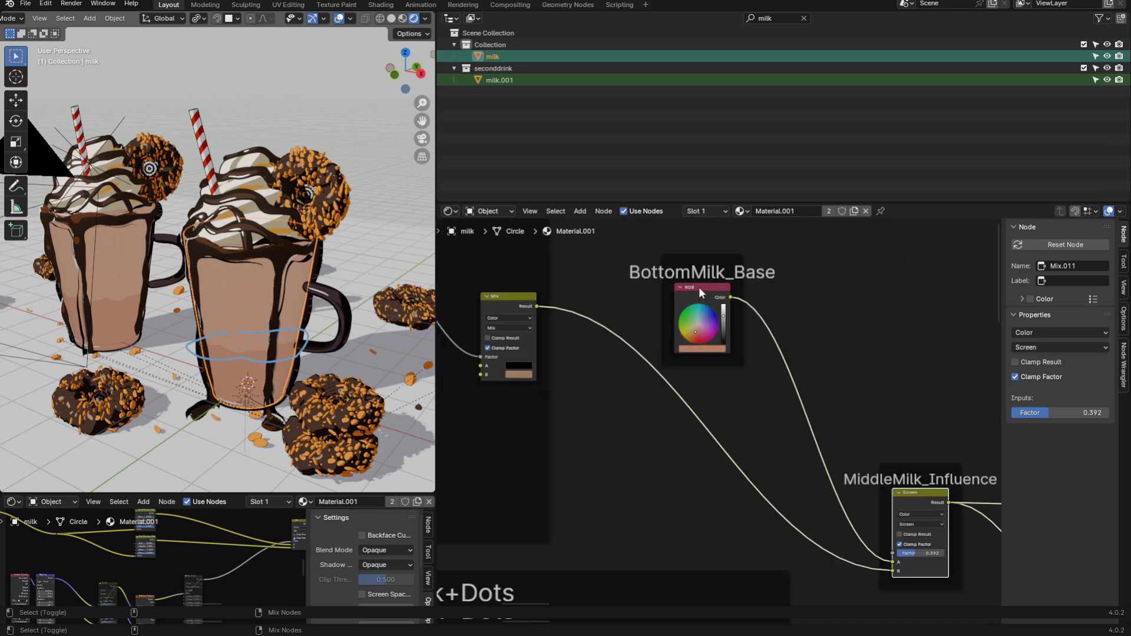
{"action": "left_click", "coordinate": [699, 288], "text": "ctrl+shift"}
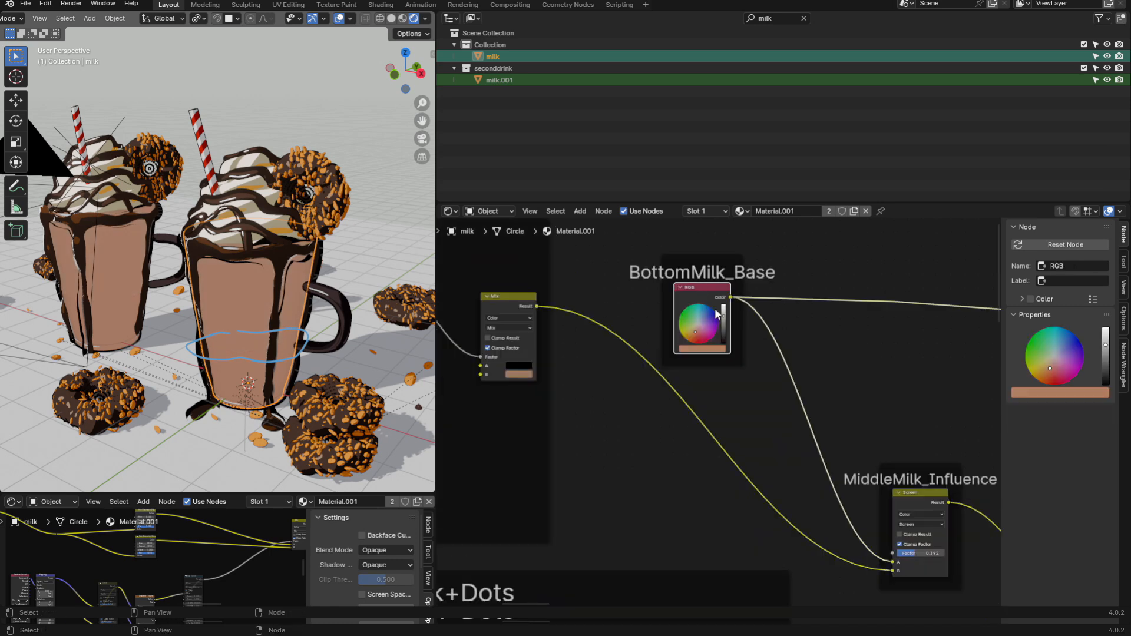
{"action": "left_click", "coordinate": [507, 297], "text": "ctrl+shift"}
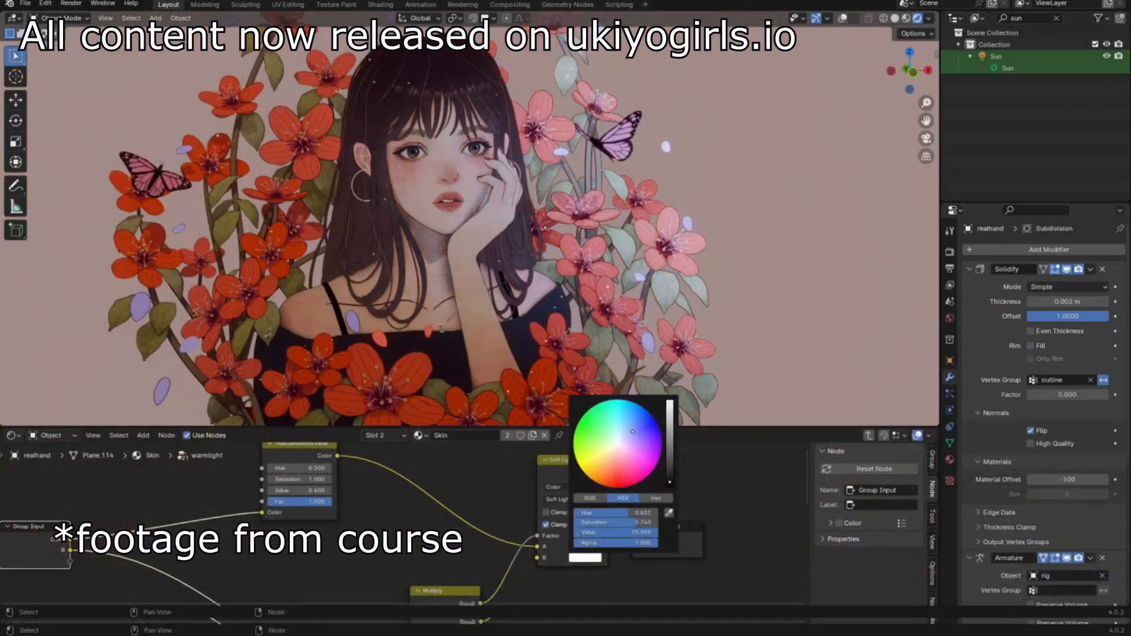
{"action": "left_click_drag", "start_coordinate": [632, 431], "coordinate": [594, 411]}
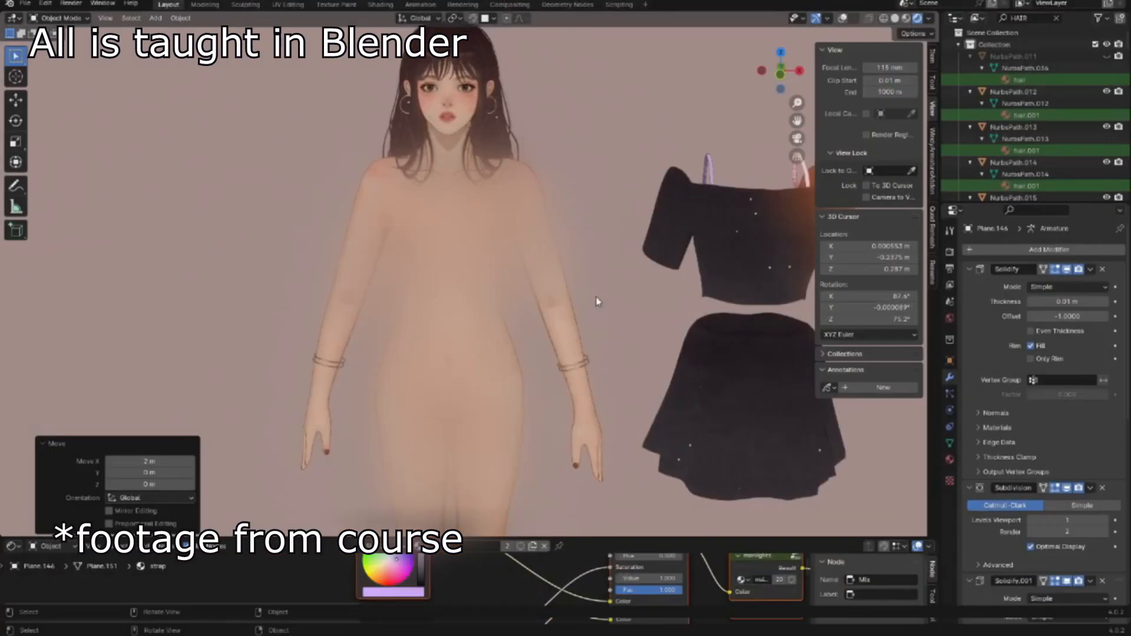
{"action": "middle_click_drag", "start_coordinate": [597, 301], "coordinate": [649, 363]}
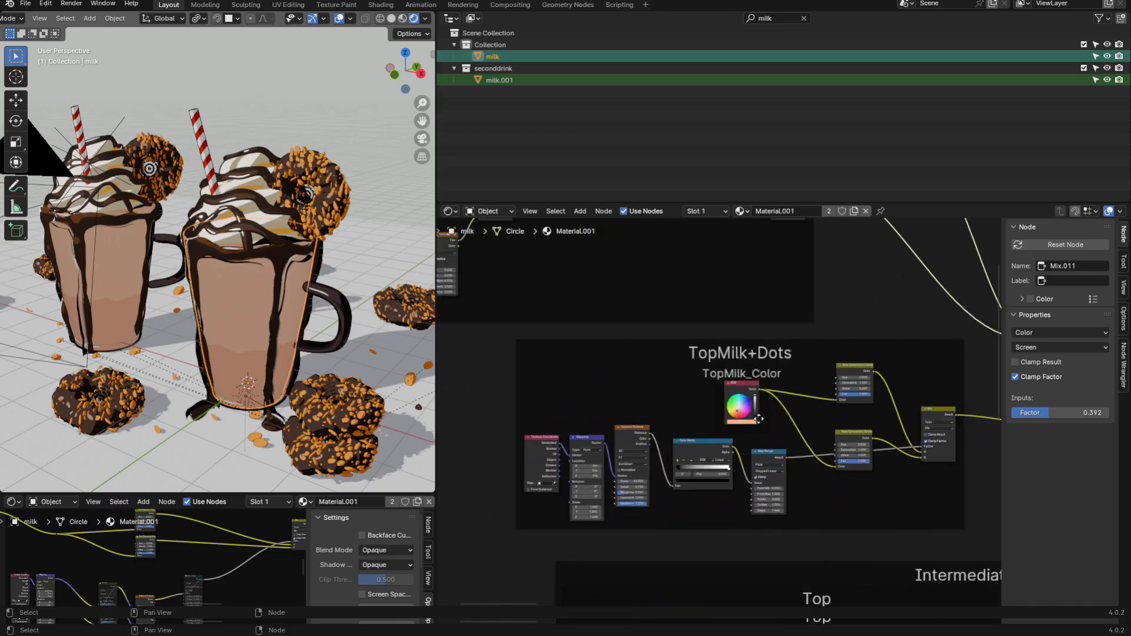
Step: Examine the TopMilk+Dots frame, previewing its Voronoi Texture and the combined milk layers
{"action": "scroll", "coordinate": [712, 437], "scroll_direction": "up", "scroll_amount": 4}
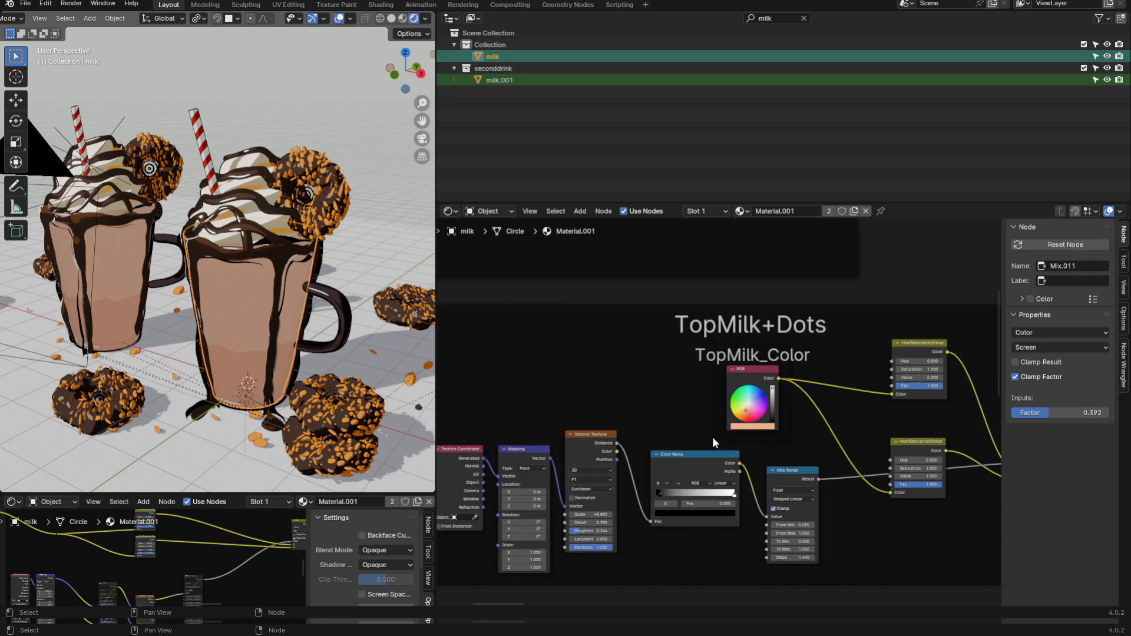
{"action": "key", "text": "shift+alt+z"}
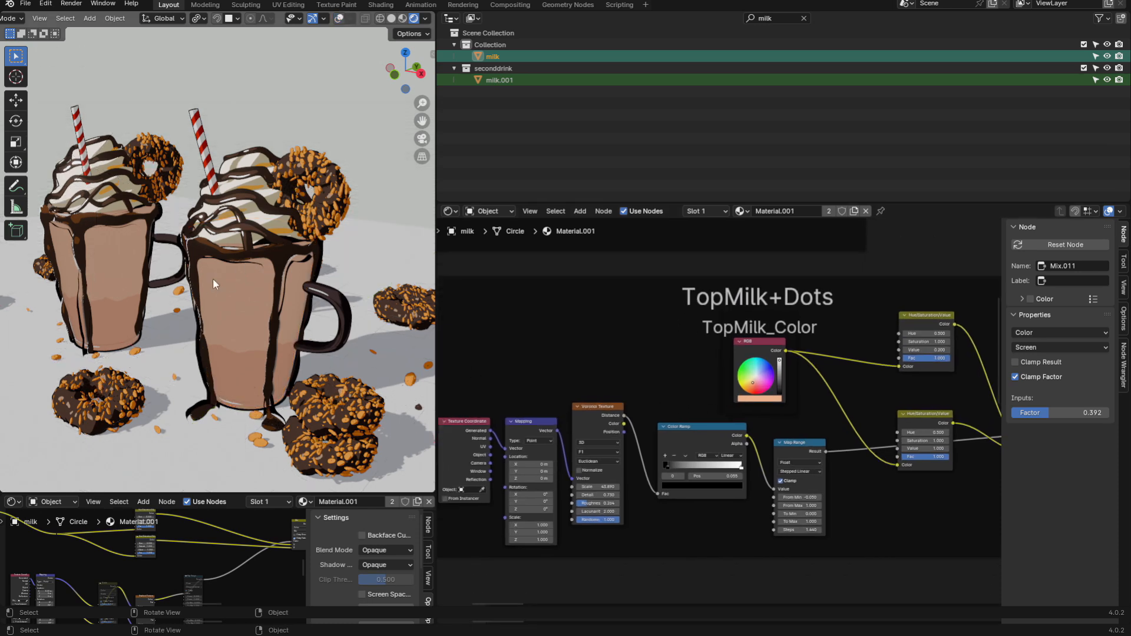
{"action": "key", "text": "shift+alt+z"}
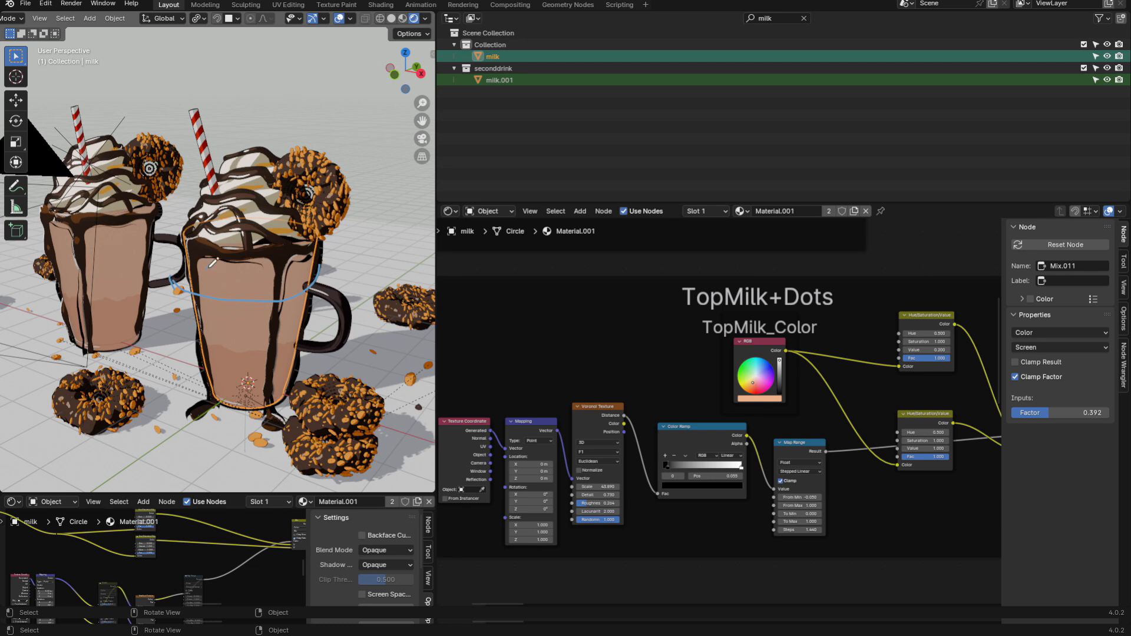
{"action": "key", "text": "n"}
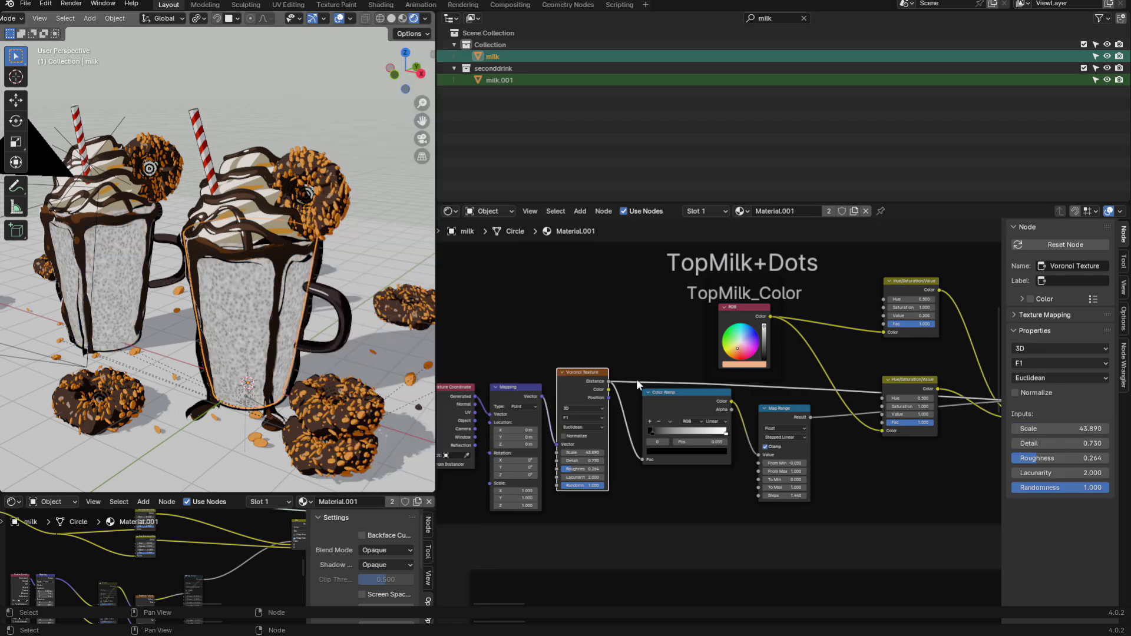
{"action": "scroll", "coordinate": [636, 379], "scroll_direction": "up", "scroll_amount": 1}
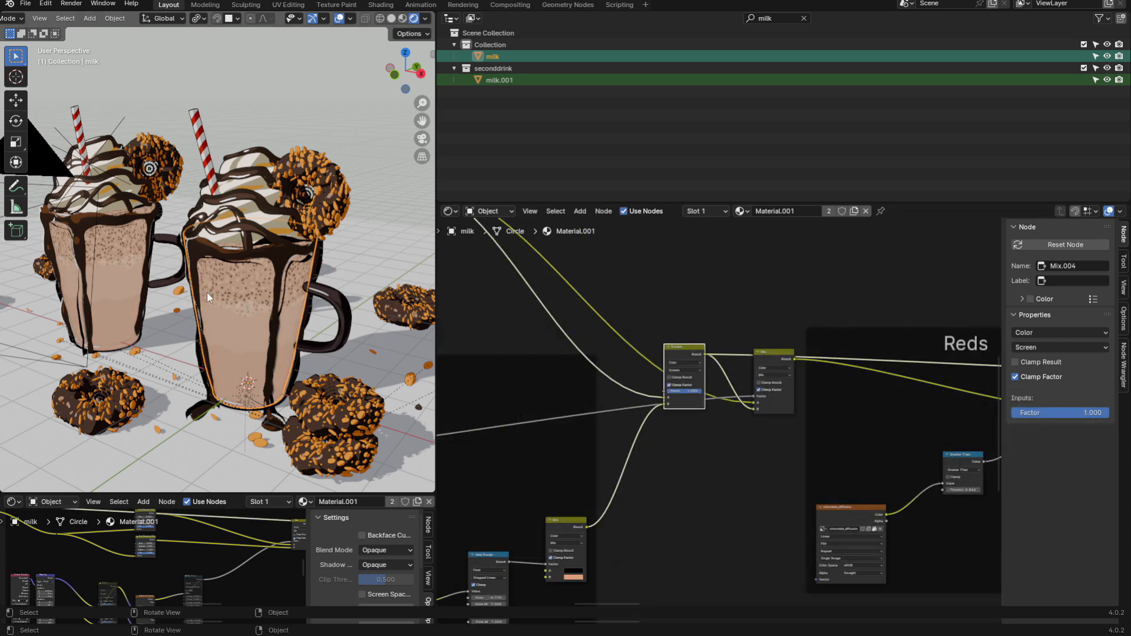
{"action": "left_click_drag", "start_coordinate": [193, 285], "coordinate": [258, 297]}
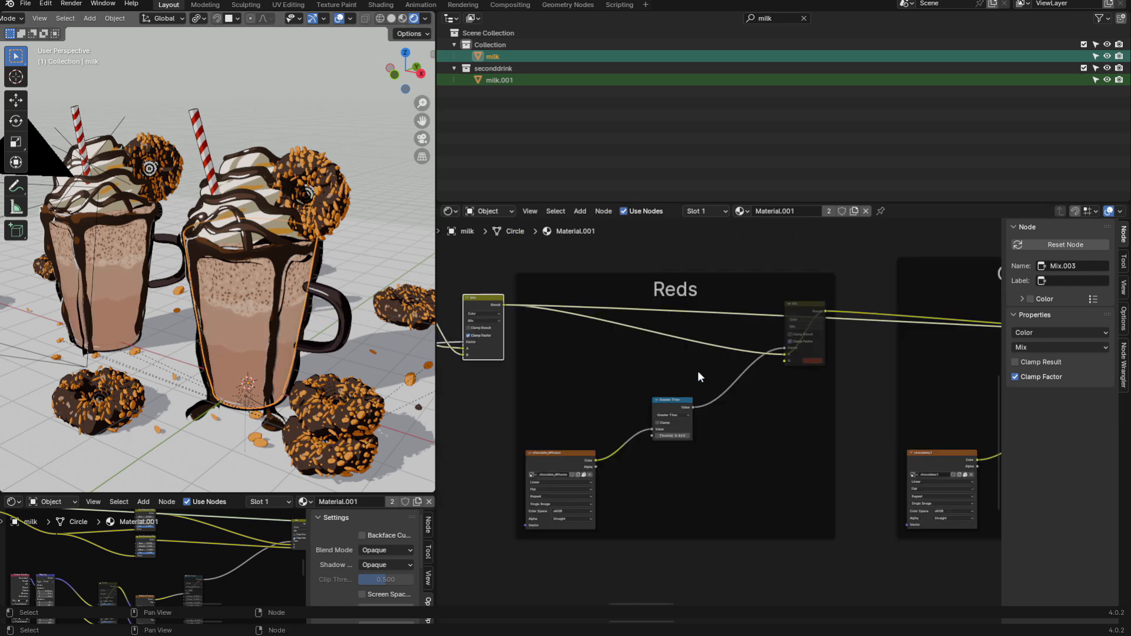
Step: Inspect the Reds frame's chocolate image texture and unmute the frame's Mix node to show the red drips
{"action": "left_click", "coordinate": [804, 303]}
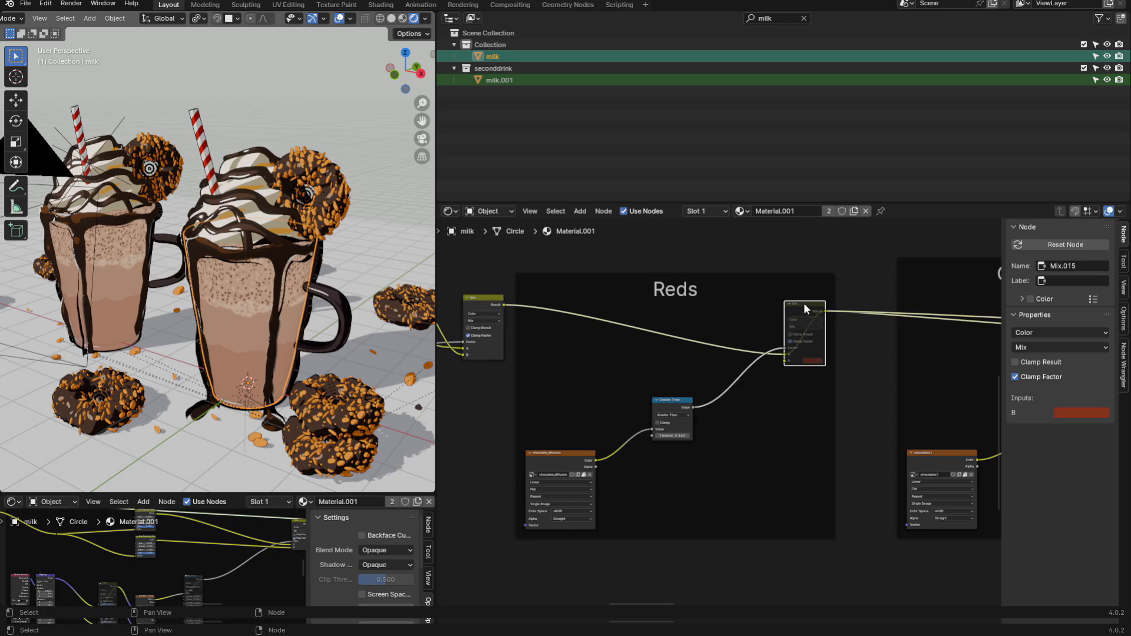
{"action": "scroll", "coordinate": [592, 451], "scroll_direction": "up", "scroll_amount": 1}
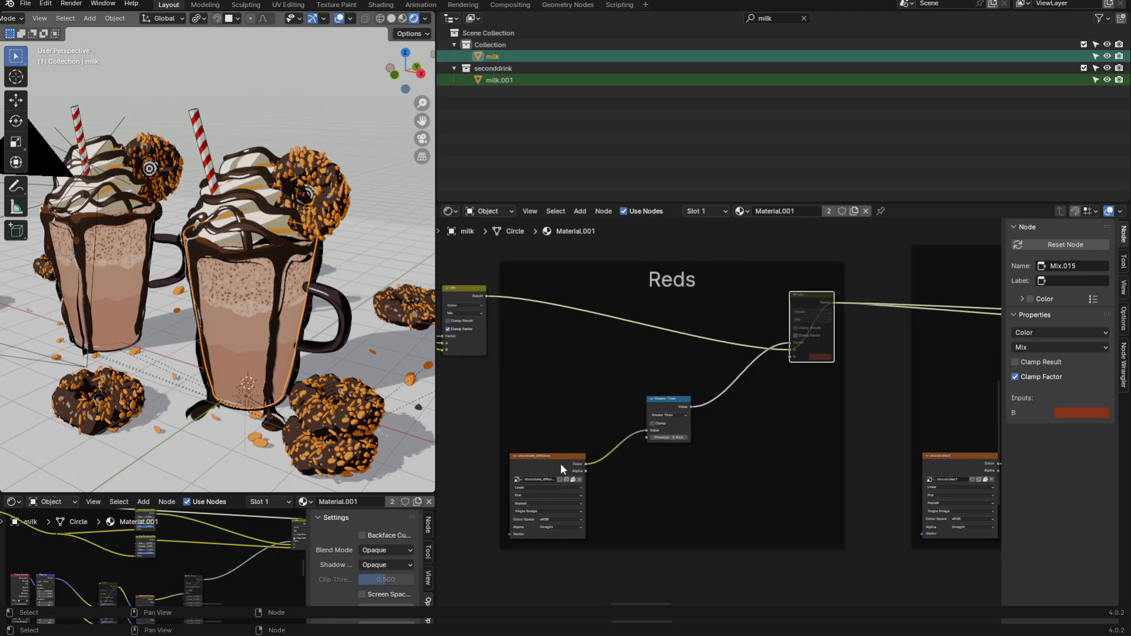
{"action": "left_click", "coordinate": [560, 463]}
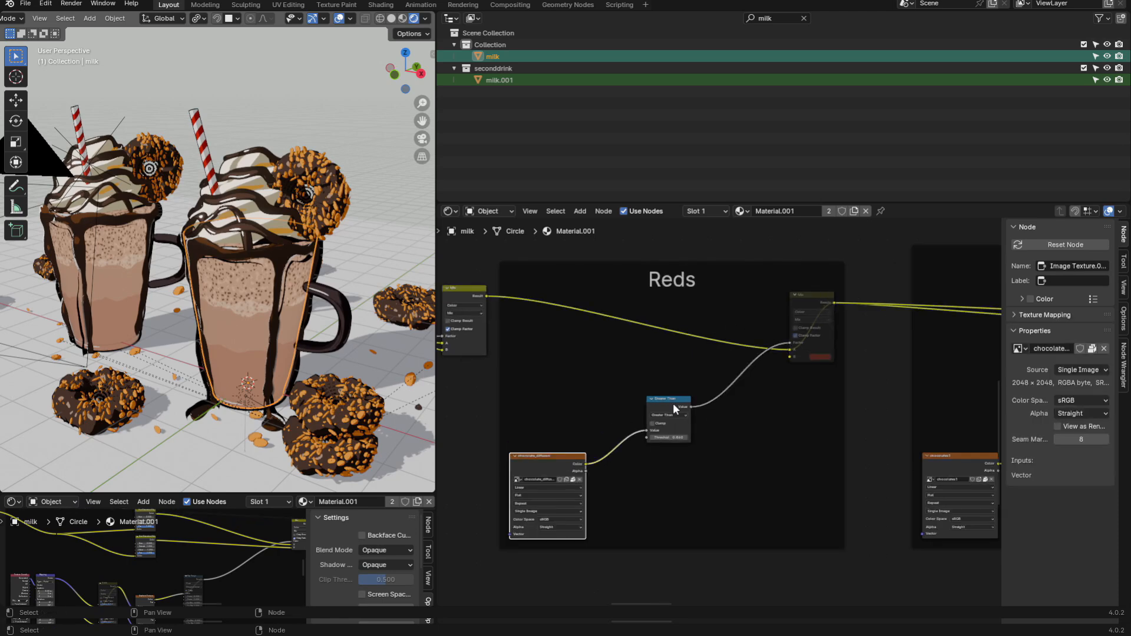
{"action": "left_click", "coordinate": [815, 300]}
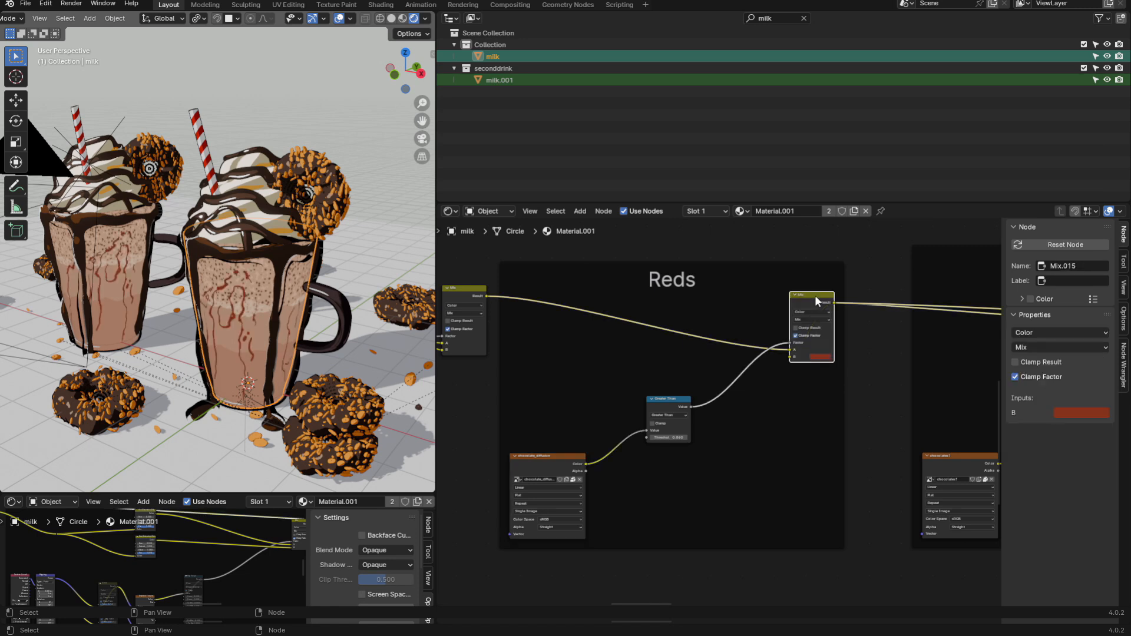
Step: Preview the Mix node of the Chocolate Drawing frame and examine the image texture feeding it
{"action": "scroll", "coordinate": [826, 315], "scroll_direction": "down", "scroll_amount": 5}
{"action": "middle_click_drag", "start_coordinate": [771, 328], "coordinate": [496, 319]}
{"action": "left_click", "coordinate": [821, 318], "text": "ctrl+shift"}
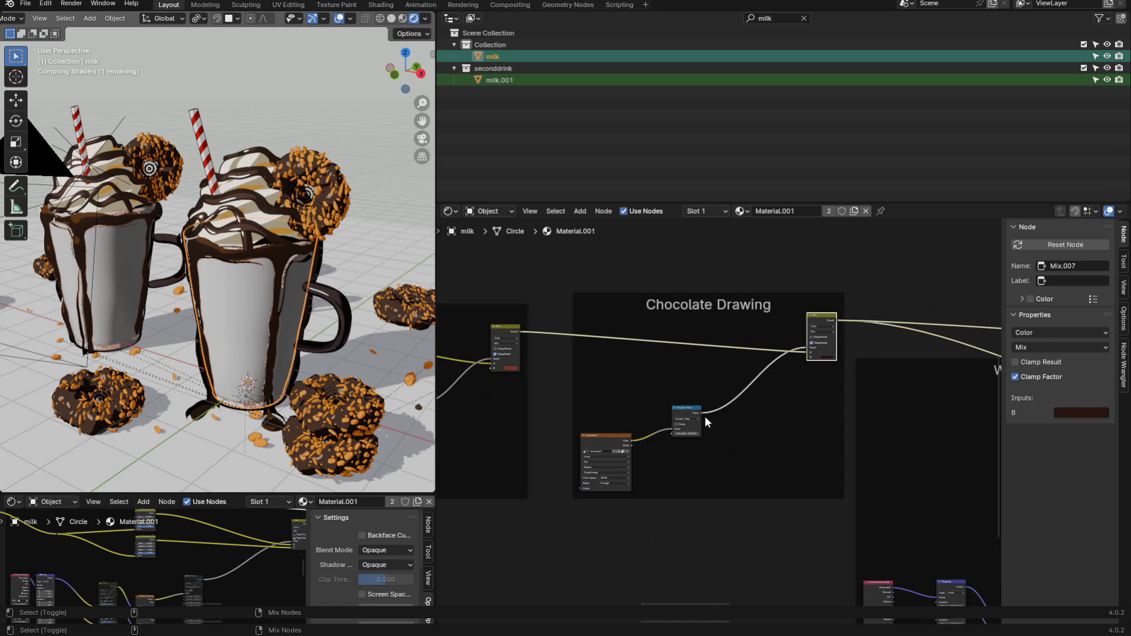
{"action": "middle_click_drag", "start_coordinate": [705, 416], "coordinate": [818, 416]}
{"action": "scroll", "coordinate": [818, 416], "scroll_direction": "up", "scroll_amount": 2}
{"action": "left_click", "coordinate": [593, 313]}
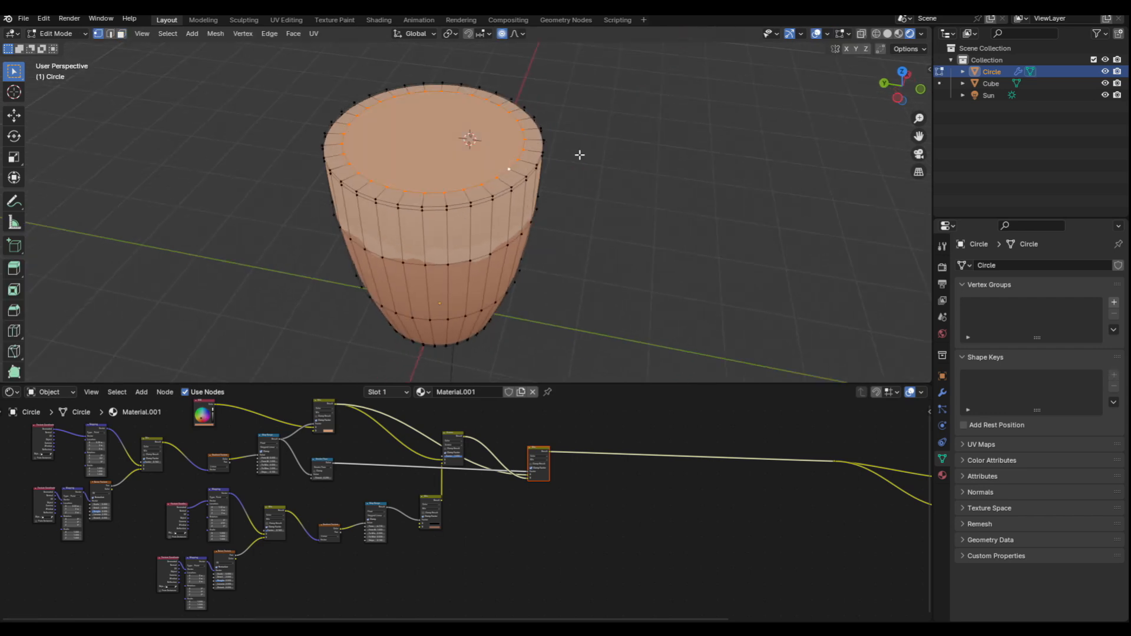
Step: Mark seams on the milk mesh along its inner top loop, its bottom loop and one vertical edge line on the side
{"action": "key", "text": "2"}
{"action": "middle_click_drag", "start_coordinate": [580, 155], "coordinate": [576, 167]}
{"action": "key", "text": "ctrl+e"}
{"action": "left_click", "coordinate": [533, 395]}
{"action": "middle_click_drag", "start_coordinate": [535, 308], "coordinate": [539, 178]}
{"action": "left_click", "coordinate": [436, 219], "text": "alt"}
{"action": "key", "text": "ctrl+e"}
{"action": "left_click", "coordinate": [541, 228]}
{"action": "middle_click_drag", "start_coordinate": [540, 229], "coordinate": [493, 215]}
{"action": "left_click", "coordinate": [479, 279], "text": "ctrl"}
{"action": "middle_click_drag", "start_coordinate": [480, 279], "coordinate": [606, 284]}
{"action": "key", "text": "ctrl+e"}
{"action": "left_click", "coordinate": [525, 235]}
Step: Unwrap the entire milk mesh and apply the object's scale
{"action": "key", "text": "3"}
{"action": "key", "text": "a"}
{"action": "key", "text": "Tab"}
{"action": "key", "text": "Tab"}
{"action": "key", "text": "u"}
{"action": "left_click", "coordinate": [606, 283]}
{"action": "key", "text": "Tab"}
{"action": "key", "text": "ctrl+a"}
{"action": "left_click", "coordinate": [456, 199]}
{"action": "key", "text": "Tab"}
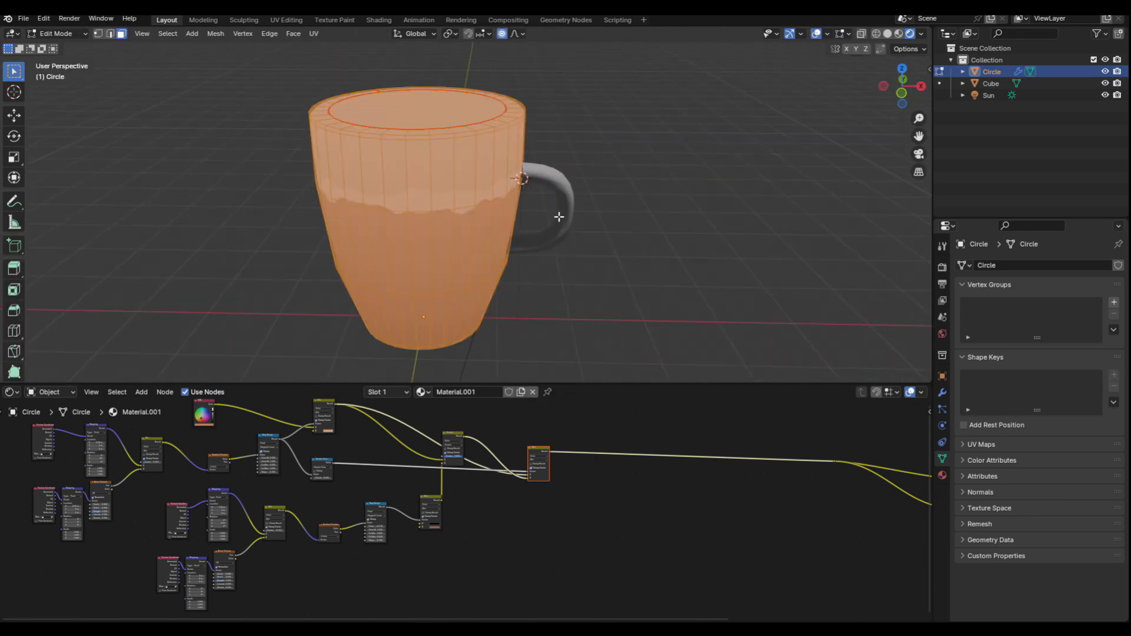
Step: Unwrap the milk mesh again with the applied scale and open the UV Editing workspace
{"action": "key", "text": "Tab"}
{"action": "left_click", "coordinate": [941, 392]}
{"action": "key", "text": "Tab"}
{"action": "middle_click_drag", "start_coordinate": [538, 259], "coordinate": [524, 231]}
{"action": "key", "text": "u"}
{"action": "left_click", "coordinate": [524, 231]}
{"action": "key", "text": "Tab"}
{"action": "key", "text": "Tab"}
{"action": "left_click", "coordinate": [286, 20]}
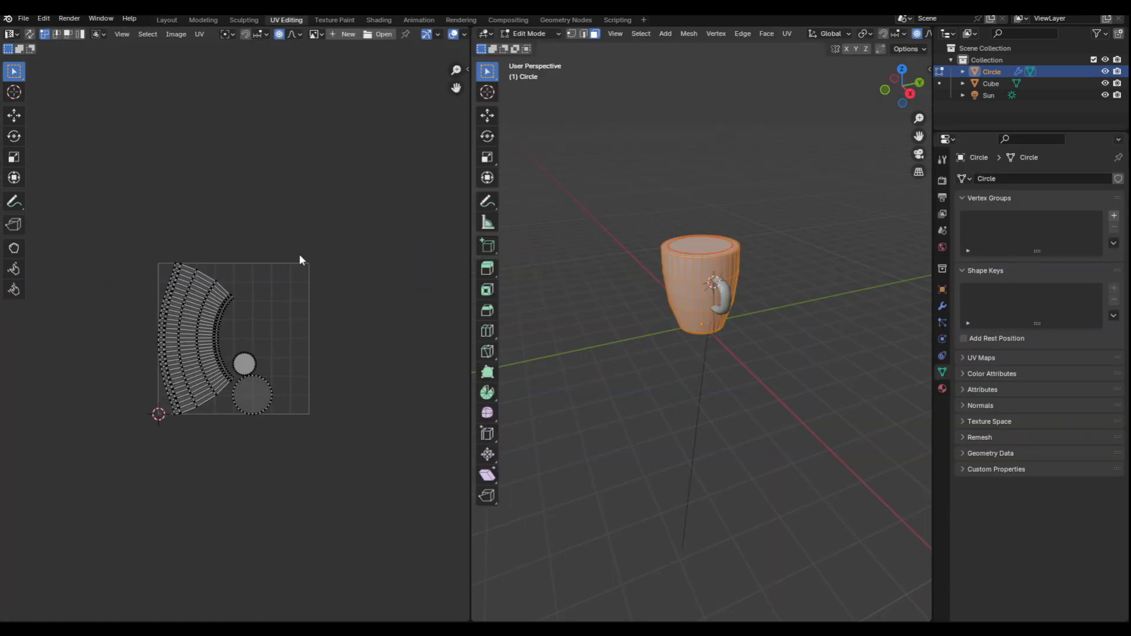
Step: Examine the milk's unwrapped UV islands alongside the mug model
{"action": "scroll", "coordinate": [244, 338], "scroll_direction": "up", "scroll_amount": 3}
{"action": "key", "text": "a"}
{"action": "scroll", "coordinate": [683, 263], "scroll_direction": "up", "scroll_amount": 3}
{"action": "middle_click_drag", "start_coordinate": [684, 262], "coordinate": [718, 268]}
{"action": "scroll", "coordinate": [908, 33], "scroll_direction": "down", "scroll_amount": 5}
{"action": "left_click", "coordinate": [911, 33]}
{"action": "key", "text": "Tab"}
{"action": "key", "text": "Tab"}
{"action": "middle_click_drag", "start_coordinate": [801, 212], "coordinate": [836, 198]}
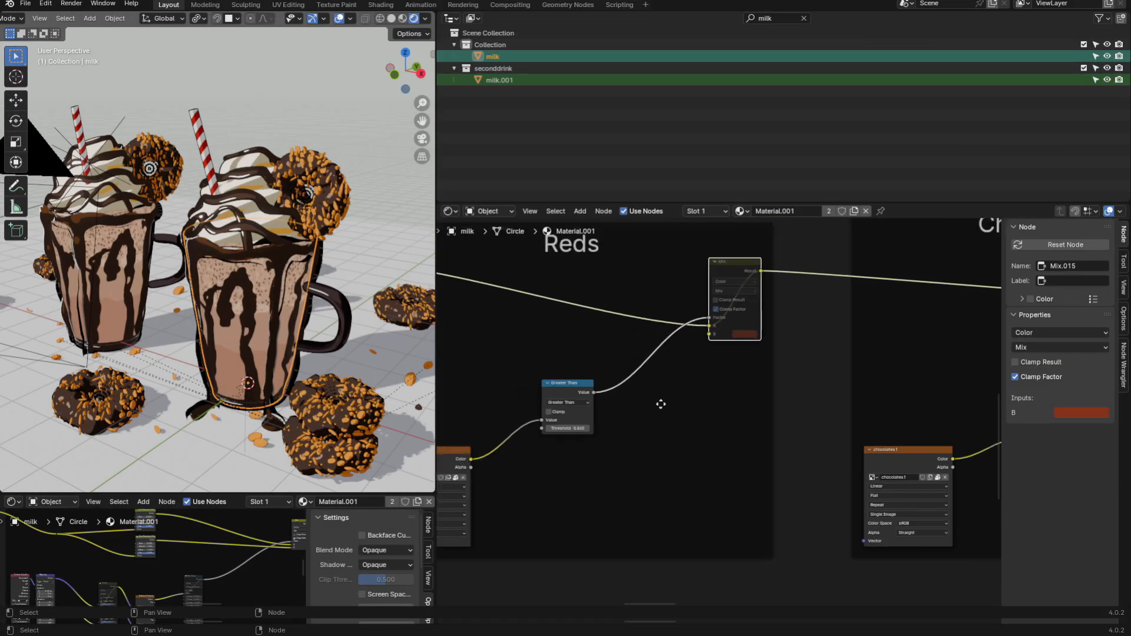
Step: Undo the chocolate texture preview, preview the Whipped Cream Foam frame's Mix node and examine the gradient nodes feeding it
{"action": "scroll", "coordinate": [719, 412], "scroll_direction": "up", "scroll_amount": 2}
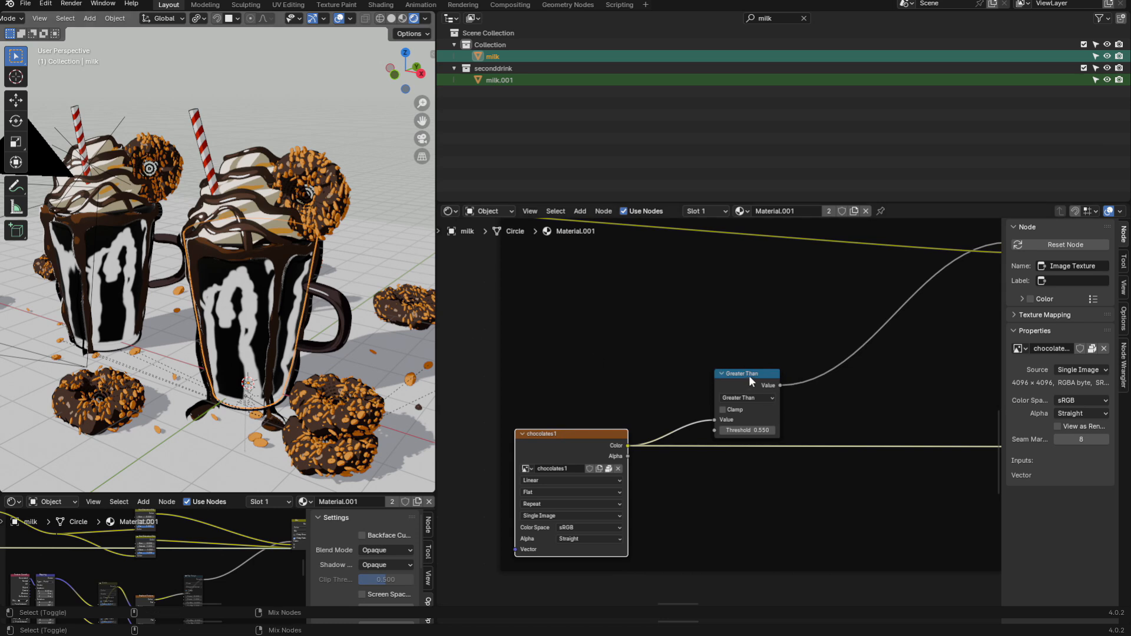
{"action": "key", "text": "ctrl+z"}
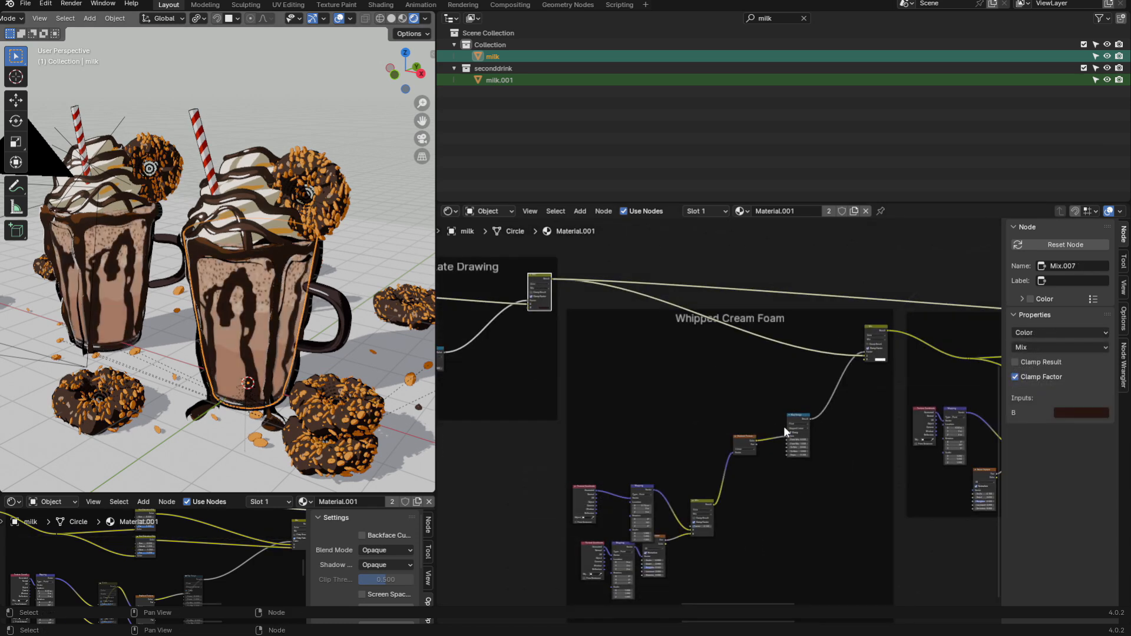
{"action": "scroll", "coordinate": [784, 426], "scroll_direction": "up", "scroll_amount": 2}
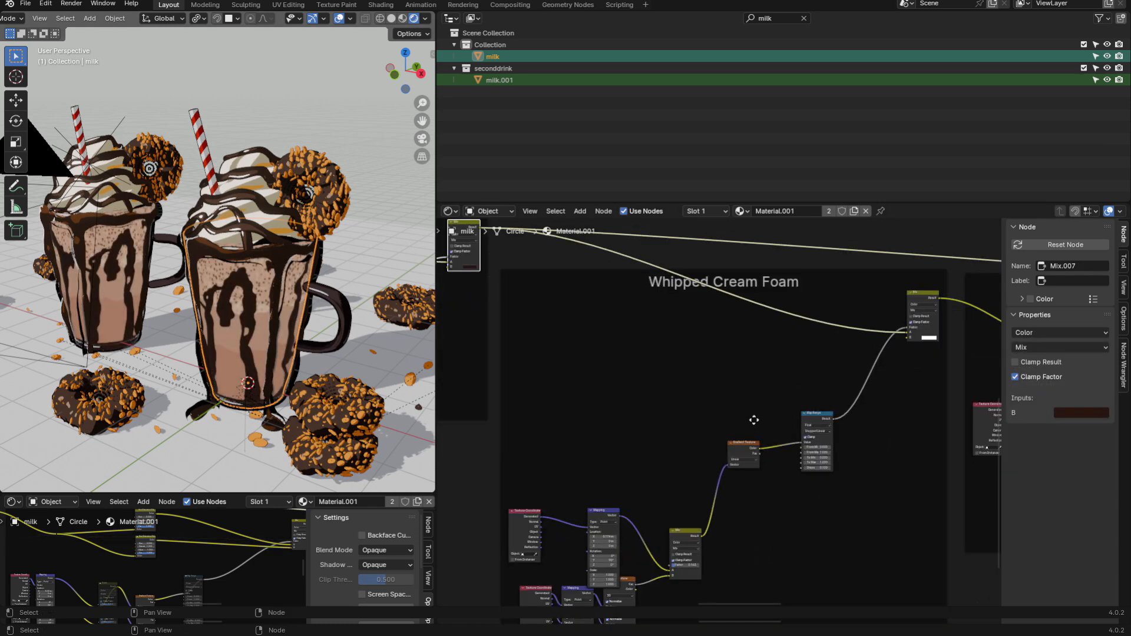
{"action": "left_click", "coordinate": [887, 271], "text": "ctrl+shift"}
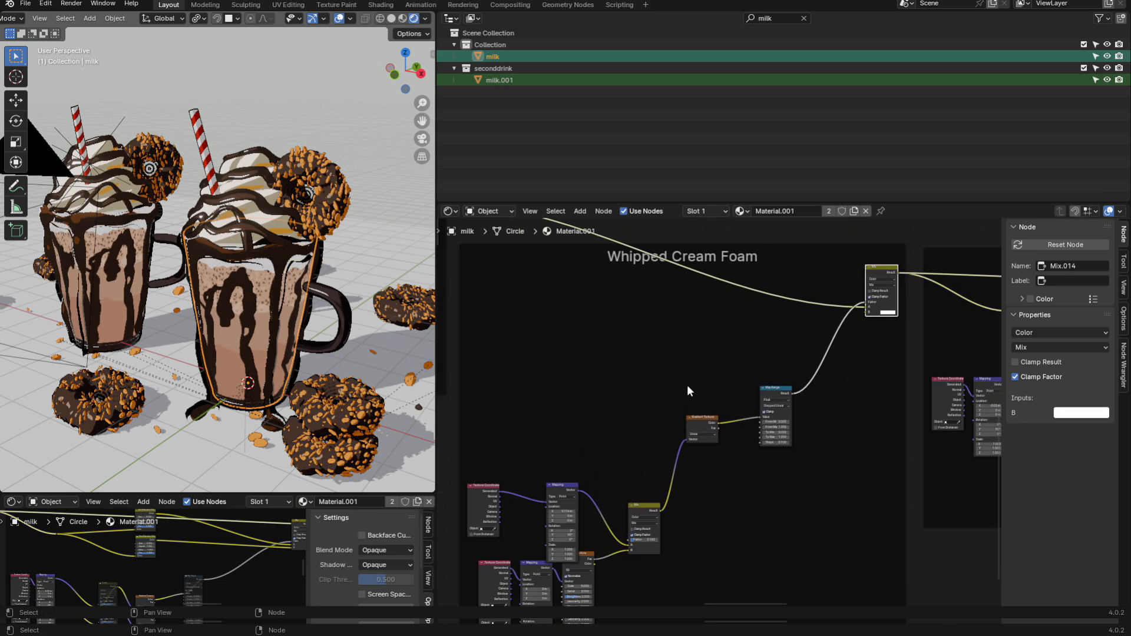
{"action": "middle_click_drag", "start_coordinate": [647, 473], "coordinate": [681, 380]}
{"action": "scroll", "coordinate": [697, 438], "scroll_direction": "up", "scroll_amount": 3}
{"action": "middle_click_drag", "start_coordinate": [714, 436], "coordinate": [654, 492]}
{"action": "scroll", "coordinate": [766, 419], "scroll_direction": "up", "scroll_amount": 1}
{"action": "scroll", "coordinate": [732, 401], "scroll_direction": "up", "scroll_amount": 3}
{"action": "scroll", "coordinate": [813, 397], "scroll_direction": "down", "scroll_amount": 3}
Step: Inspect the Diffuse Light Toon Shading frame's Diffuse BSDF and Shader to RGB nodes, and preview its Color Ramp with the white stop selected
{"action": "scroll", "coordinate": [682, 371], "scroll_direction": "up", "scroll_amount": 4}
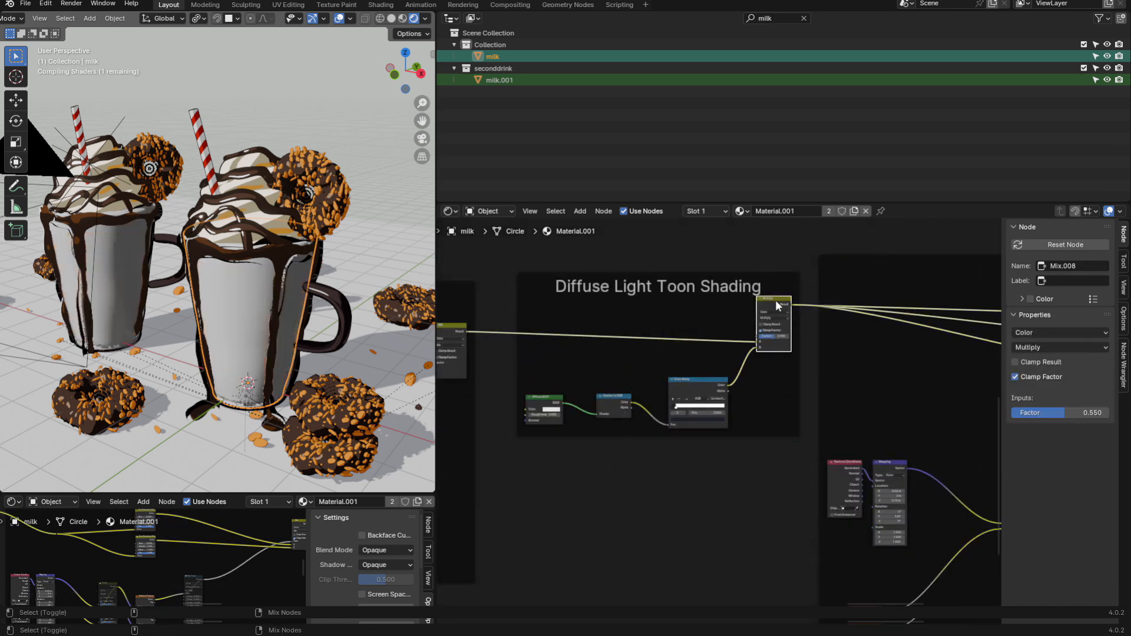
{"action": "scroll", "coordinate": [644, 386], "scroll_direction": "up", "scroll_amount": 5}
{"action": "middle_click_drag", "start_coordinate": [589, 405], "coordinate": [597, 424]}
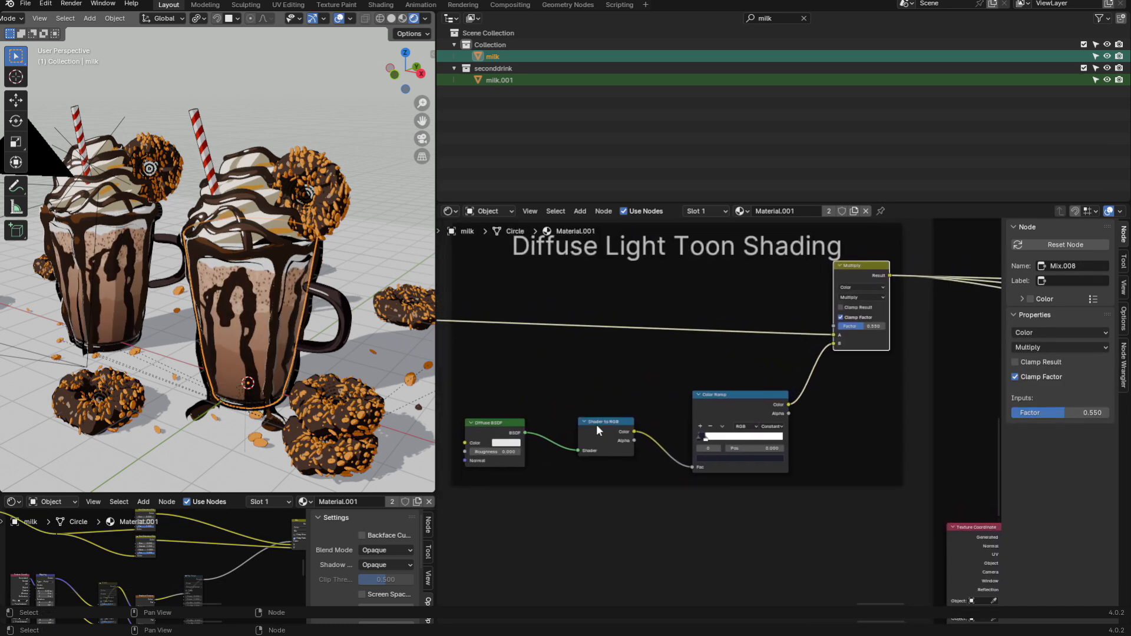
{"action": "left_click", "coordinate": [496, 423]}
{"action": "left_click", "coordinate": [600, 430]}
{"action": "left_click", "coordinate": [709, 416]}
{"action": "left_click", "coordinate": [486, 429]}
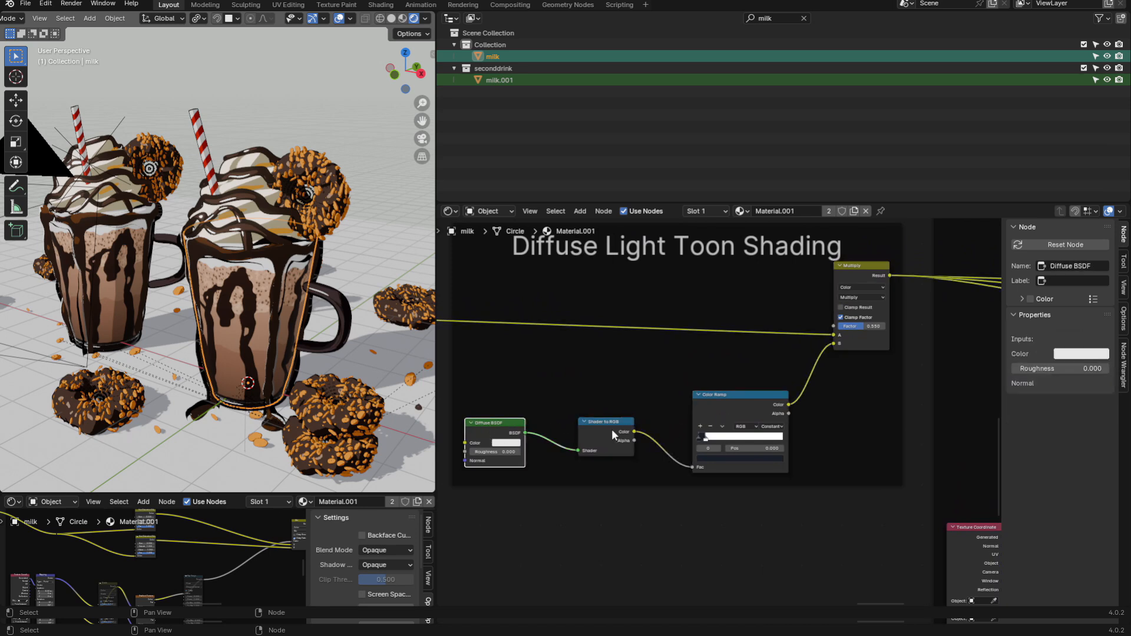
{"action": "left_click", "coordinate": [609, 429]}
{"action": "left_click", "coordinate": [760, 401], "text": "ctrl+shift"}
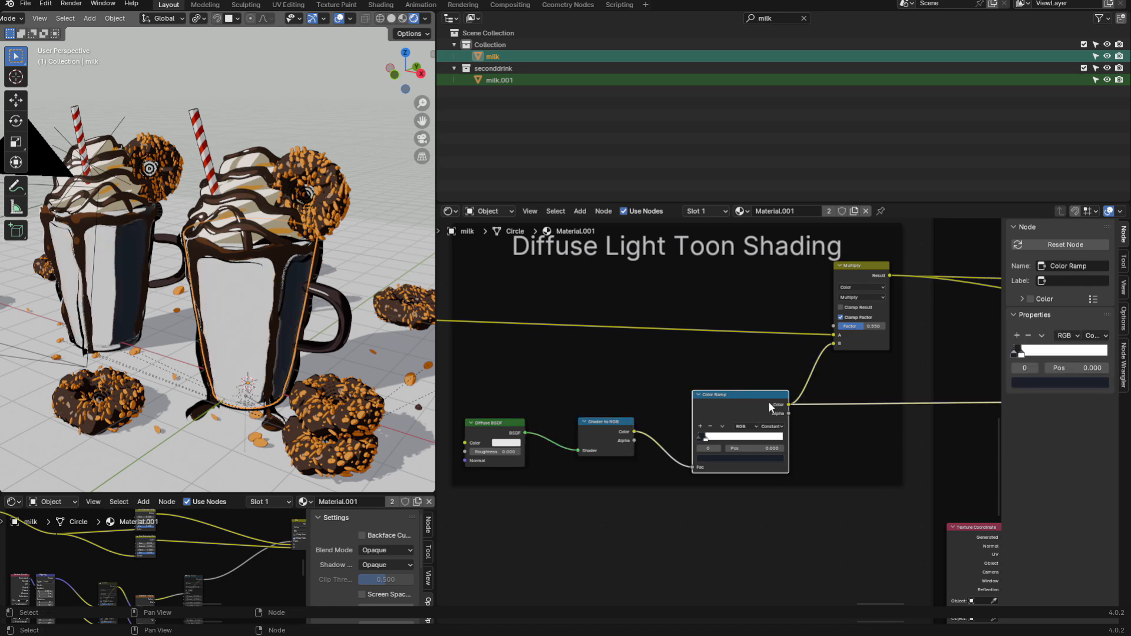
{"action": "left_click_drag", "start_coordinate": [706, 437], "coordinate": [707, 436]}
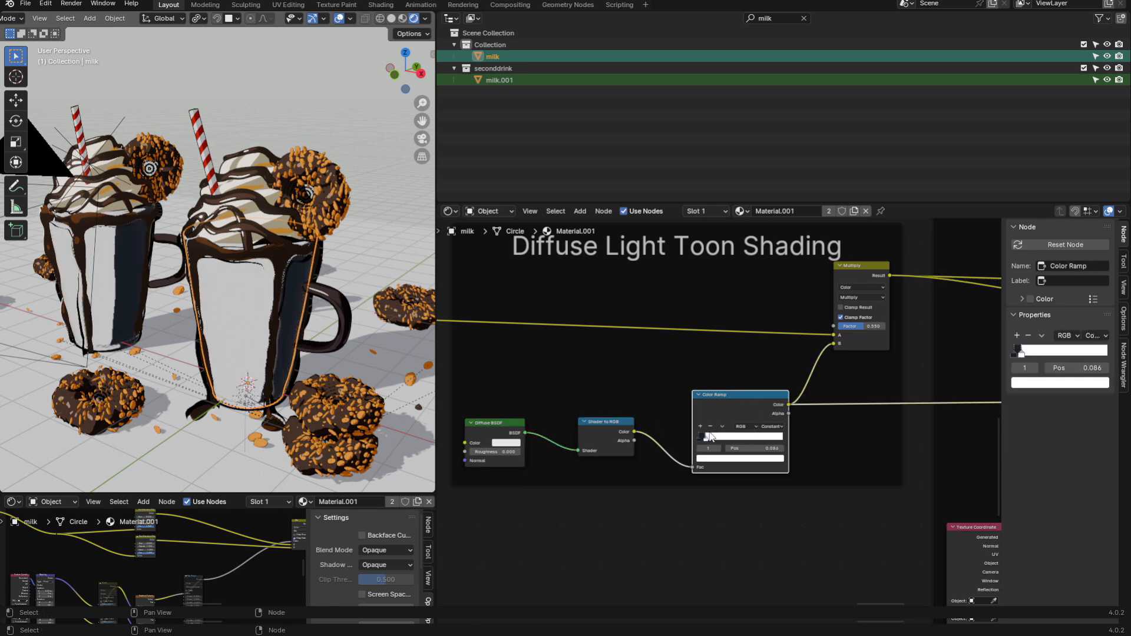
Step: Search the scene outliner for "sun" and select the Sun light, and preview the Final Gradient frame's Mix node on the milk
{"action": "left_click", "coordinate": [782, 20]}
{"action": "type", "text": "sun"}
{"action": "key", "text": "Return"}
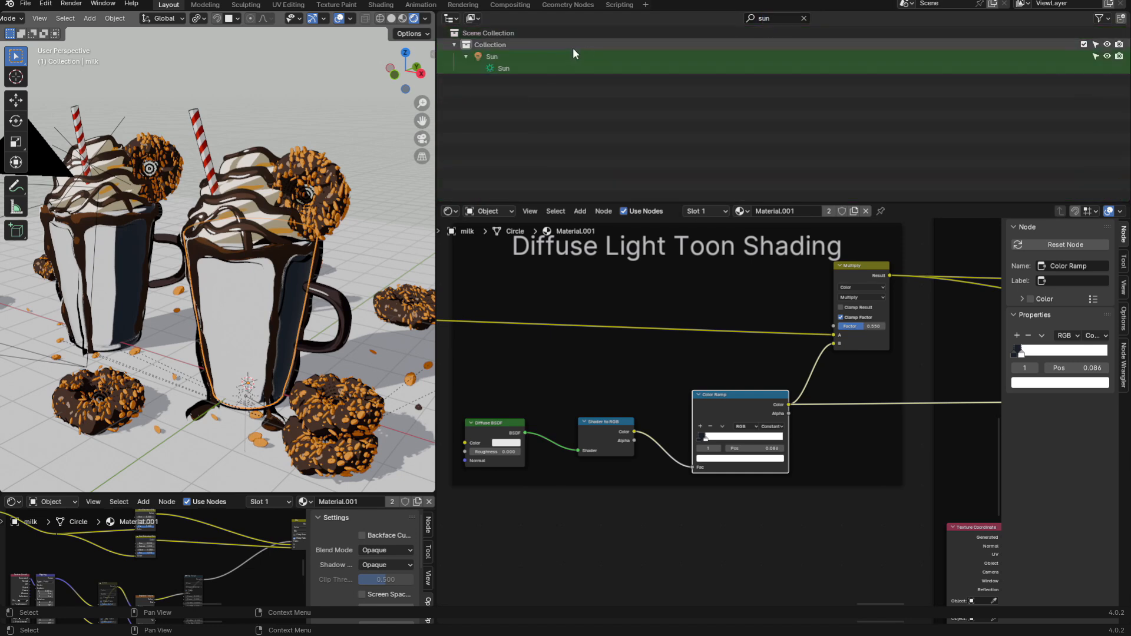
{"action": "left_click", "coordinate": [501, 56]}
{"action": "left_click", "coordinate": [240, 301]}
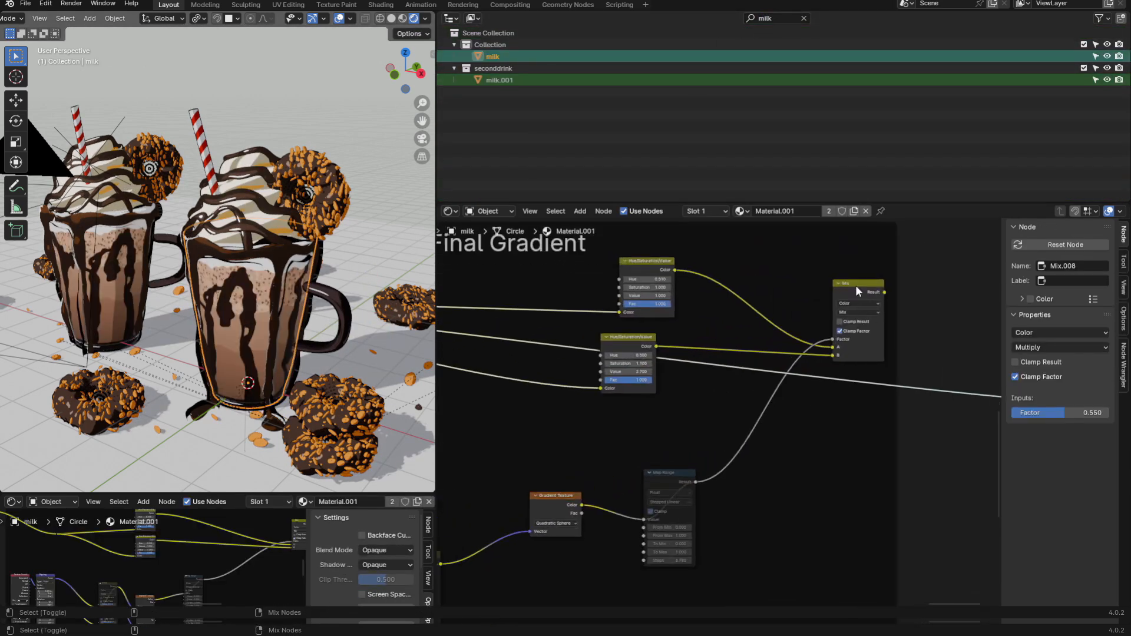
{"action": "left_click", "coordinate": [856, 285], "text": "ctrl+shift"}
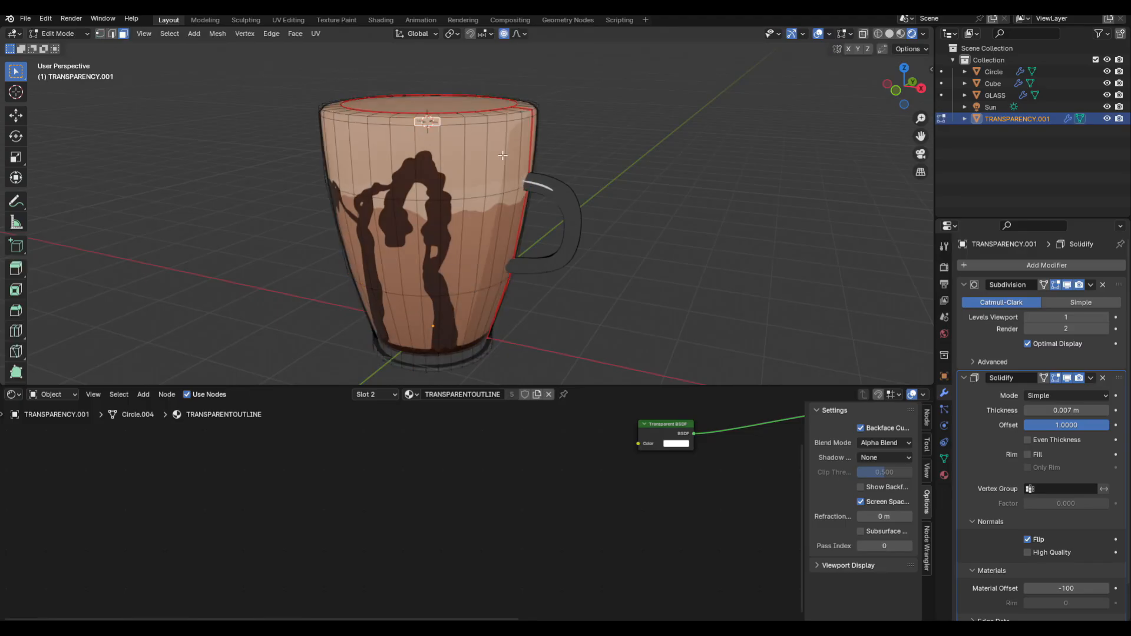
Step: Duplicate the top rim face loop of TRANSPARENCY.001 in place and separate it into its own object
{"action": "scroll", "coordinate": [613, 213], "scroll_direction": "up", "scroll_amount": 2}
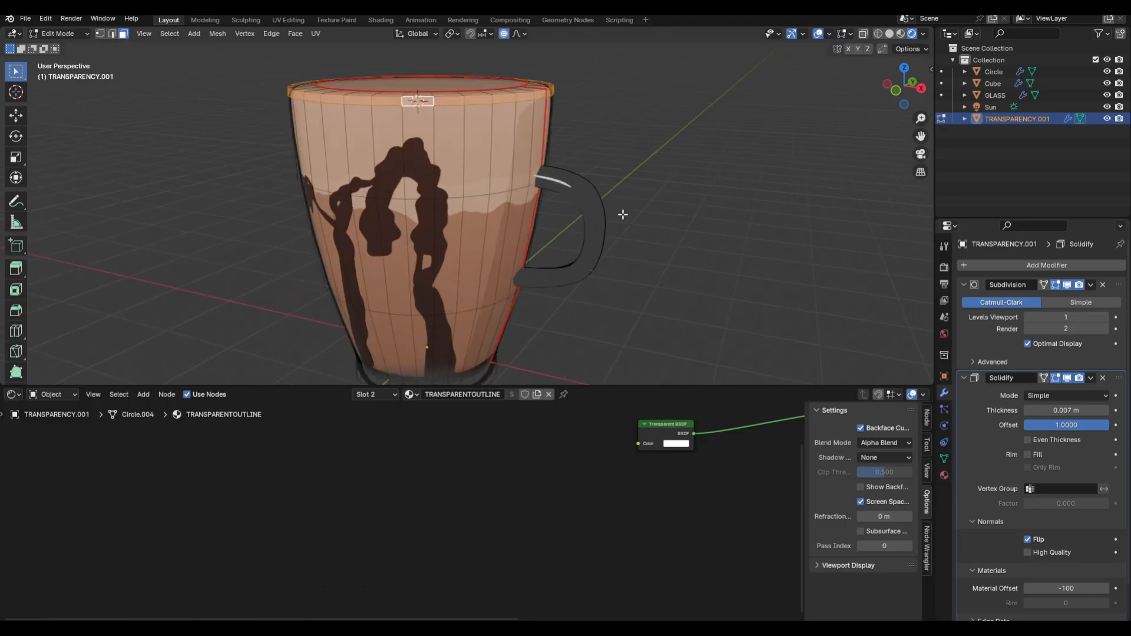
{"action": "middle_click_drag", "start_coordinate": [612, 214], "coordinate": [609, 221]}
{"action": "key", "text": "shift+d"}
{"action": "right_click", "coordinate": [624, 243]}
{"action": "key", "text": "p"}
{"action": "left_click", "coordinate": [624, 244]}
{"action": "key", "text": "Tab"}
Step: Select the separated rim ring and rename it chocolatedrop
{"action": "left_click", "coordinate": [508, 111]}
{"action": "key", "text": "F3"}
{"action": "key", "text": "Escape"}
{"action": "key", "text": "F2"}
{"action": "type", "text": "chocolatedrop"}
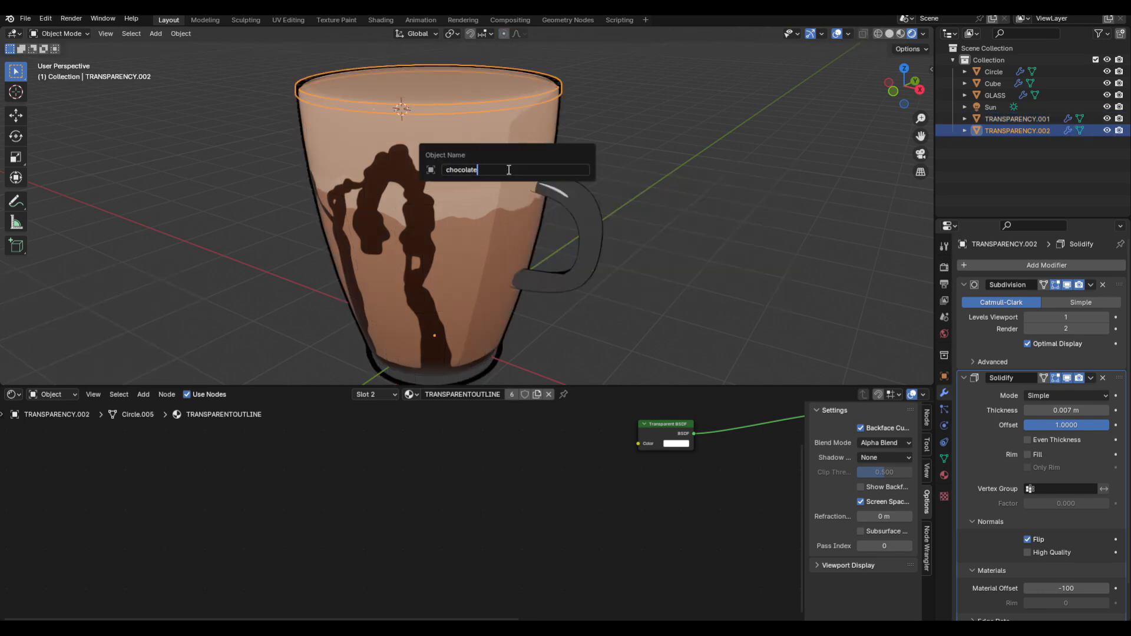
{"action": "key", "text": "Return"}
Step: Remove the ring's outline material and Solidify modifier, and assign a new material with its default shader node deleted
{"action": "left_click", "coordinate": [548, 394]}
{"action": "left_click", "coordinate": [1103, 378]}
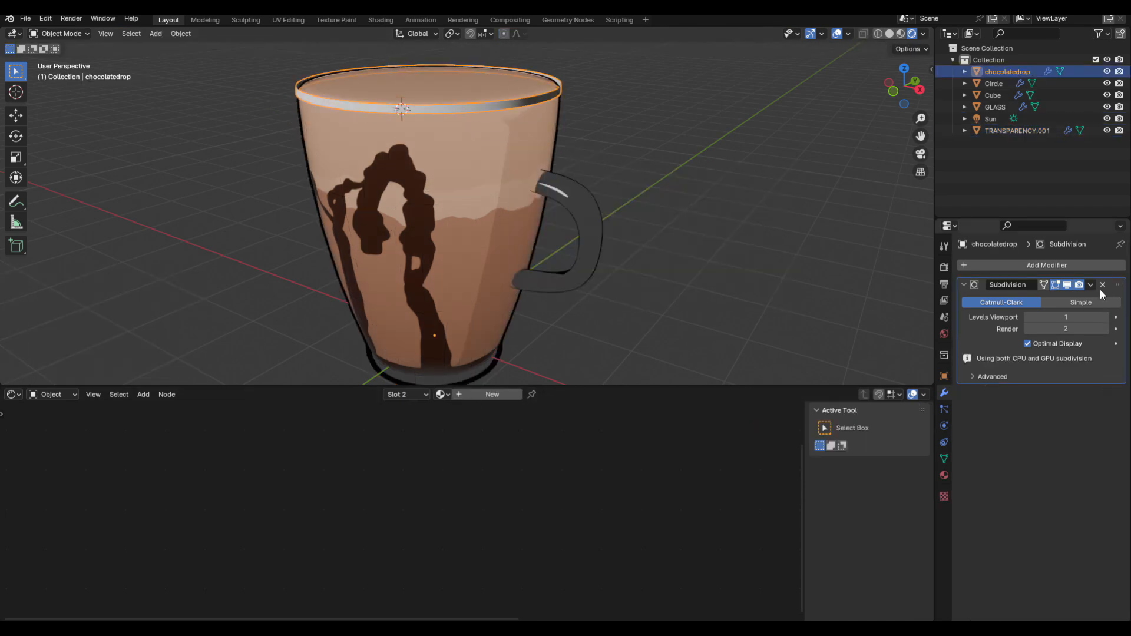
{"action": "left_click", "coordinate": [405, 393]}
{"action": "left_click", "coordinate": [383, 419]}
{"action": "left_click", "coordinate": [469, 431]}
{"action": "left_click", "coordinate": [488, 394]}
{"action": "key", "text": "Home"}
{"action": "left_click", "coordinate": [368, 451]}
{"action": "key", "text": "x"}
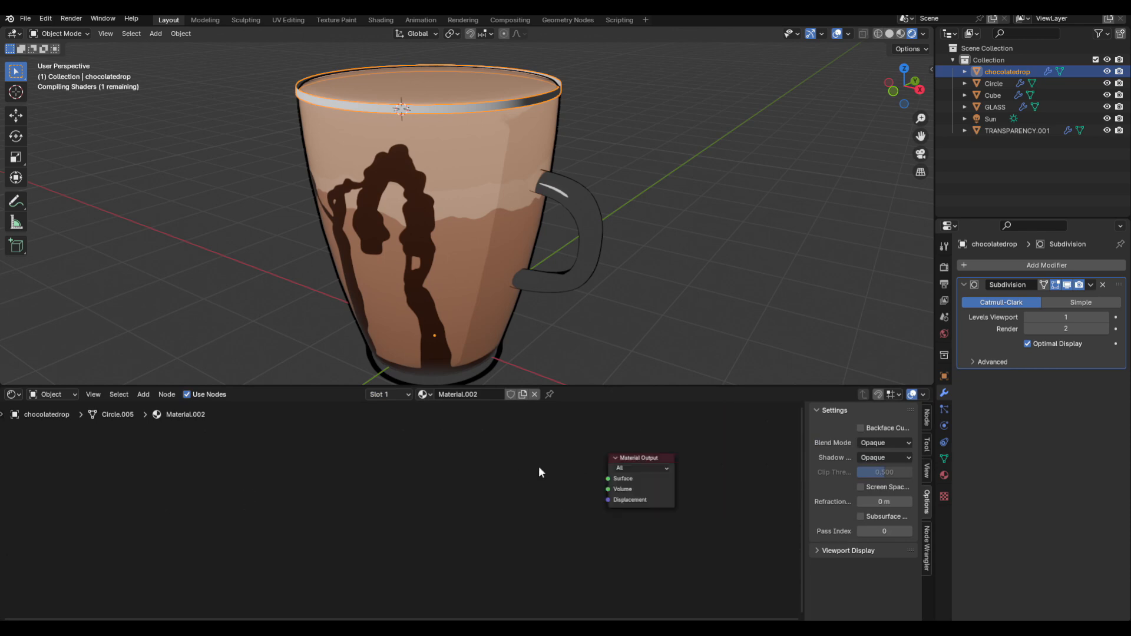
Step: Add an RGB node, connect it to the Material Output's Surface and set a dark chocolate brown
{"action": "key", "text": "shift+a"}
{"action": "type", "text": "rgb"}
{"action": "key", "text": "Return"}
{"action": "left_click", "coordinate": [186, 450]}
{"action": "left_click_drag", "start_coordinate": [249, 463], "coordinate": [608, 478]}
{"action": "left_click_drag", "start_coordinate": [231, 485], "coordinate": [206, 506]}
{"action": "key", "text": "shift+alt+z"}
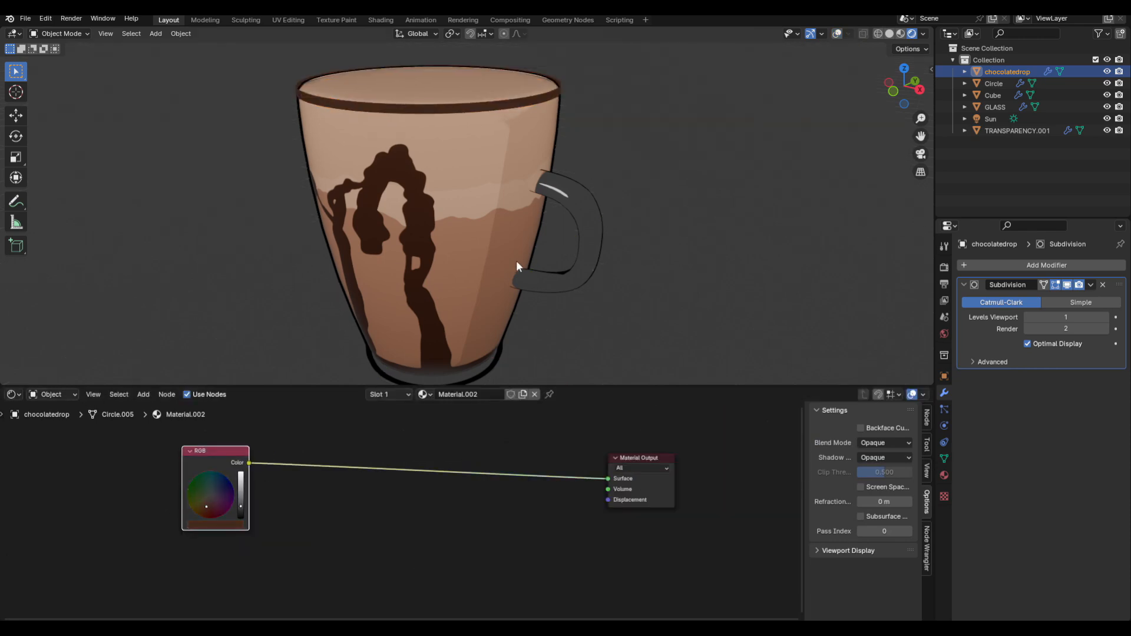
Step: Fatten the chocolate ring's mesh slightly along its normals
{"action": "key", "text": "Tab"}
{"action": "key", "text": "shift+alt+z"}
{"action": "key", "text": "alt+s"}
{"action": "key", "text": "Tab"}
Step: Add a Solidify modifier to the ring, place it above Subdivision and set its thickness to 0.031 m
{"action": "left_click", "coordinate": [1046, 266]}
{"action": "type", "text": "s"}
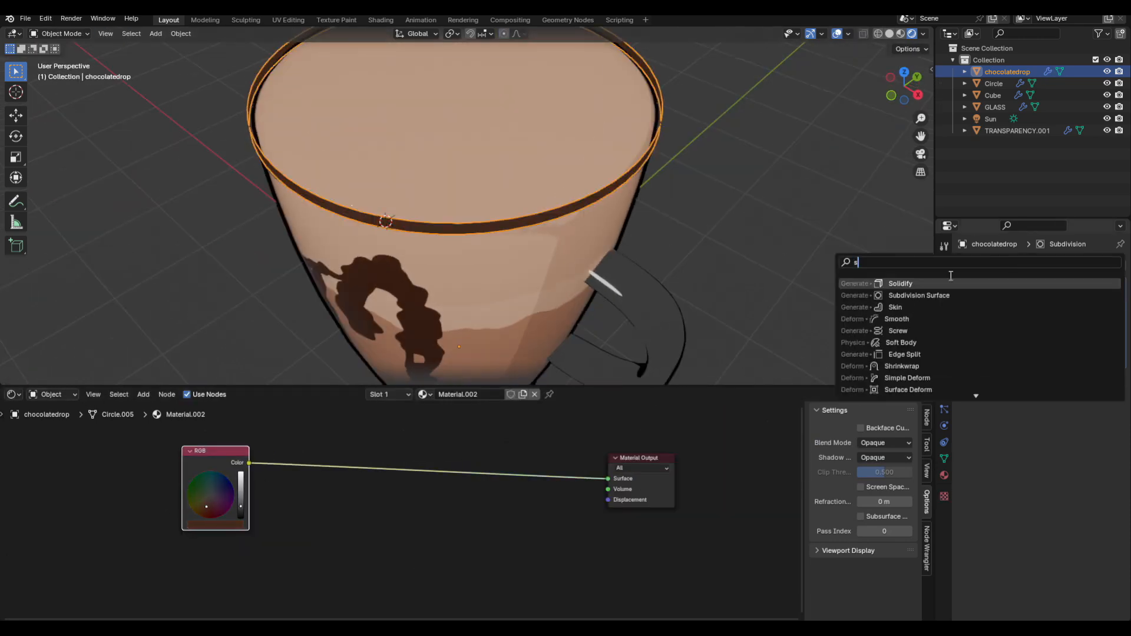
{"action": "key", "text": "Return"}
{"action": "left_click_drag", "start_coordinate": [1118, 378], "coordinate": [1052, 243]}
{"action": "left_click_drag", "start_coordinate": [1057, 317], "coordinate": [1072, 318]}
Step: Switch to solid shading and move the ring's mesh vertically with proportional editing
{"action": "left_click", "coordinate": [889, 34]}
{"action": "middle_click_drag", "start_coordinate": [625, 181], "coordinate": [605, 143]}
{"action": "key", "text": "Tab"}
{"action": "key", "text": "g"}
{"action": "key", "text": "z"}
{"action": "scroll", "coordinate": [580, 181], "scroll_direction": "up", "scroll_amount": 15}
{"action": "left_click", "coordinate": [577, 207]}
Step: Extrude two adjacent lower edges of the ring downward and scale them to about 0.572 to start a drip
{"action": "left_click", "coordinate": [419, 156]}
{"action": "middle_click_drag", "start_coordinate": [419, 155], "coordinate": [555, 111]}
{"action": "key", "text": "2"}
{"action": "left_click", "coordinate": [526, 159]}
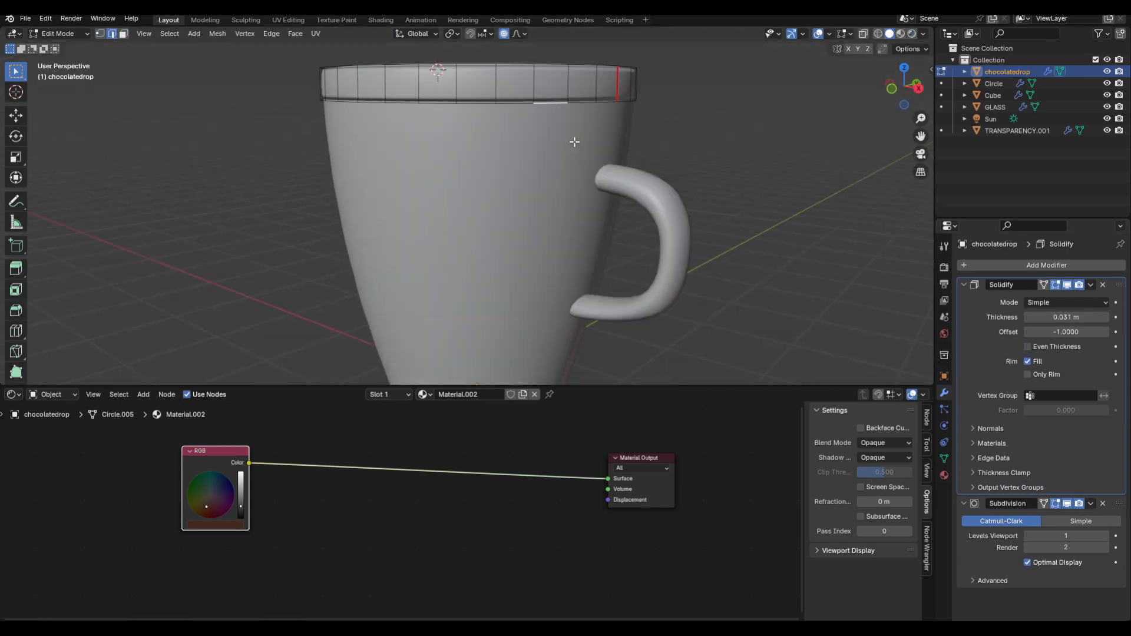
{"action": "left_click", "coordinate": [515, 104], "text": "shift"}
{"action": "key", "text": "e"}
{"action": "key", "text": "z"}
{"action": "left_click", "coordinate": [657, 207]}
{"action": "key", "text": "s"}
{"action": "left_click", "coordinate": [604, 193]}
Step: Extrude the drip farther down the mug, position its end against the glass and scale it to a narrow tip
{"action": "middle_click_drag", "start_coordinate": [603, 191], "coordinate": [598, 156], "text": "shift"}
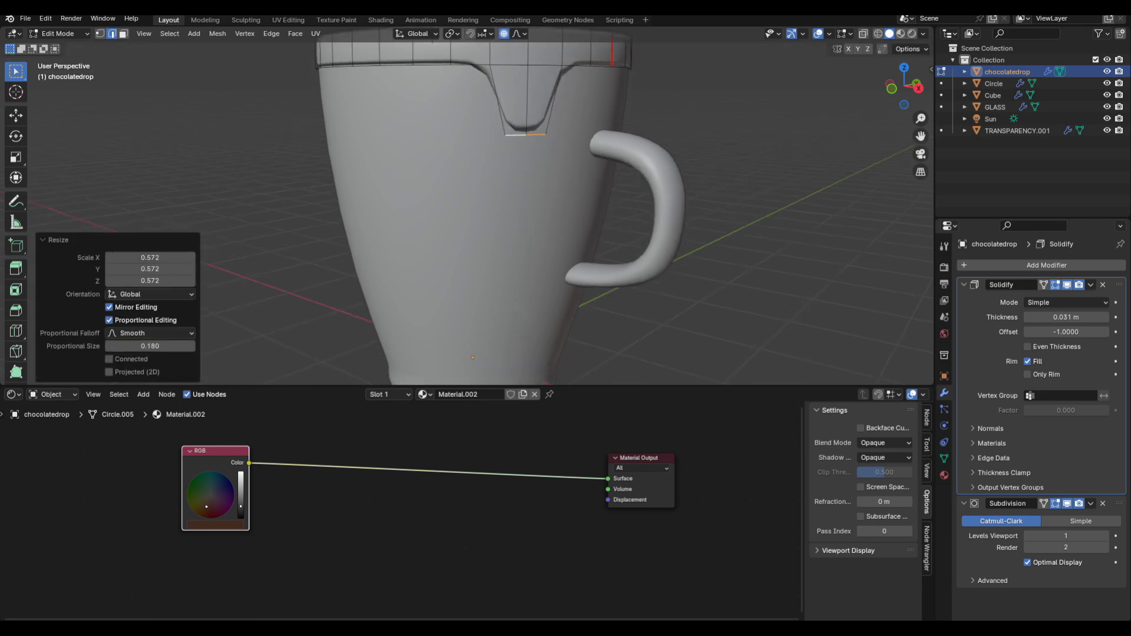
{"action": "key", "text": "e"}
{"action": "key", "text": "z"}
{"action": "left_click", "coordinate": [600, 253]}
{"action": "key", "text": "g"}
{"action": "left_click", "coordinate": [647, 192]}
{"action": "middle_click_drag", "start_coordinate": [646, 194], "coordinate": [583, 235]}
{"action": "key", "text": "s"}
{"action": "left_click", "coordinate": [559, 243]}
{"action": "key", "text": "Tab"}
Step: Switch to rendered shading and fine-tune the brightness of the drip's brown RGB colour
{"action": "key", "text": "z"}
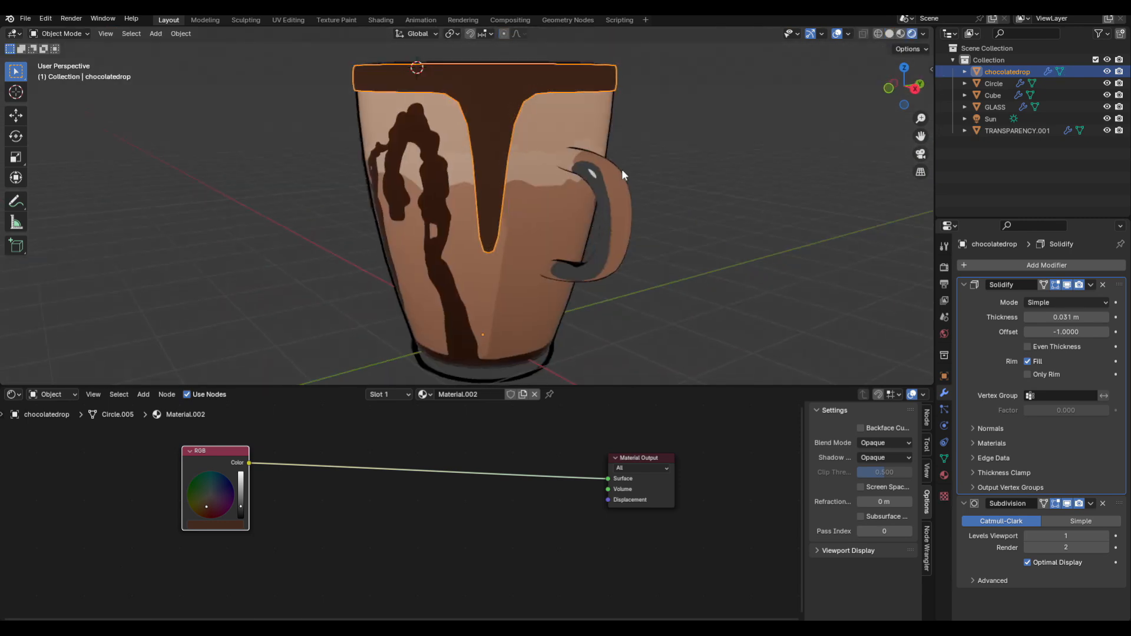
{"action": "middle_click_drag", "start_coordinate": [622, 171], "coordinate": [648, 184]}
{"action": "key", "text": "alt+shift+z"}
{"action": "left_click_drag", "start_coordinate": [241, 511], "coordinate": [241, 510]}
{"action": "key", "text": "alt+shift+z"}
Step: Add a loop cut across the chocolate drip and scale it to reshape the drip's width
{"action": "key", "text": "Tab"}
{"action": "key", "text": "ctrl+r"}
{"action": "left_click", "coordinate": [533, 131]}
{"action": "right_click", "coordinate": [534, 132]}
{"action": "key", "text": "s"}
{"action": "left_click", "coordinate": [641, 181]}
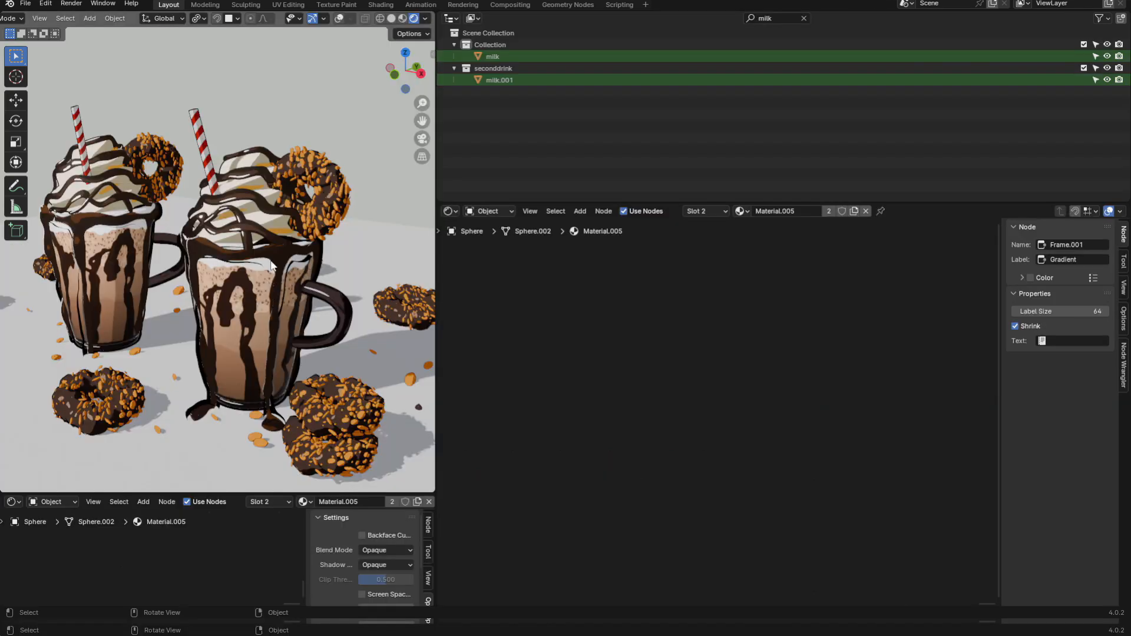
Step: Select the chocolate drip in the finished scene and examine the droopchocolate material's Base Color, Top Gradient and Lighter Color frames
{"action": "left_click", "coordinate": [280, 258]}
{"action": "key", "text": "g"}
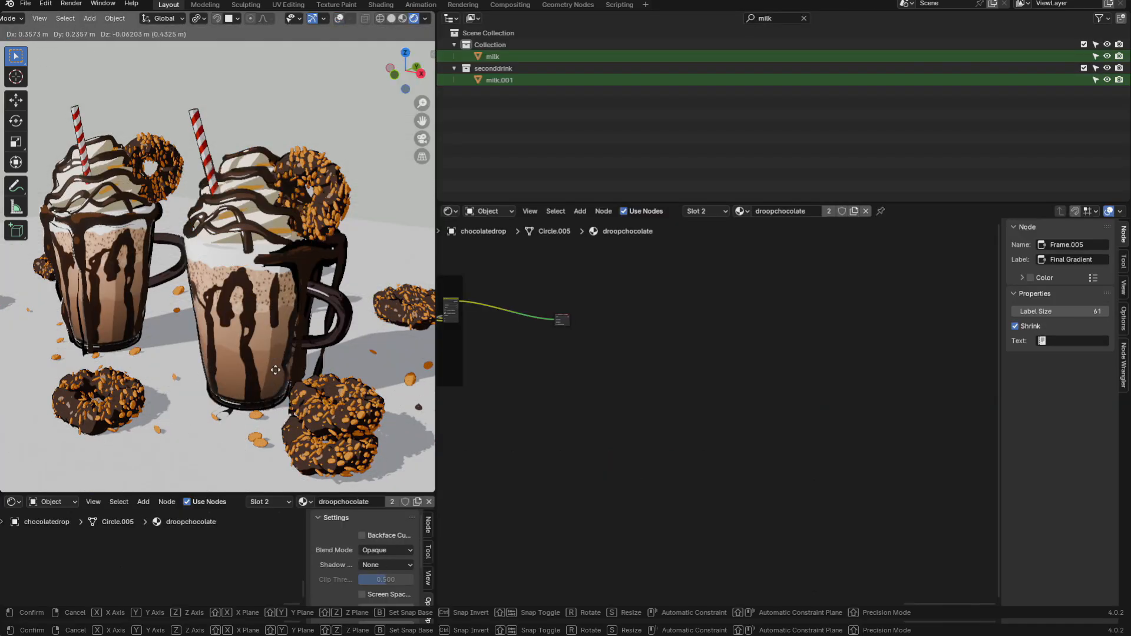
{"action": "right_click", "coordinate": [269, 354]}
{"action": "key", "text": "Home"}
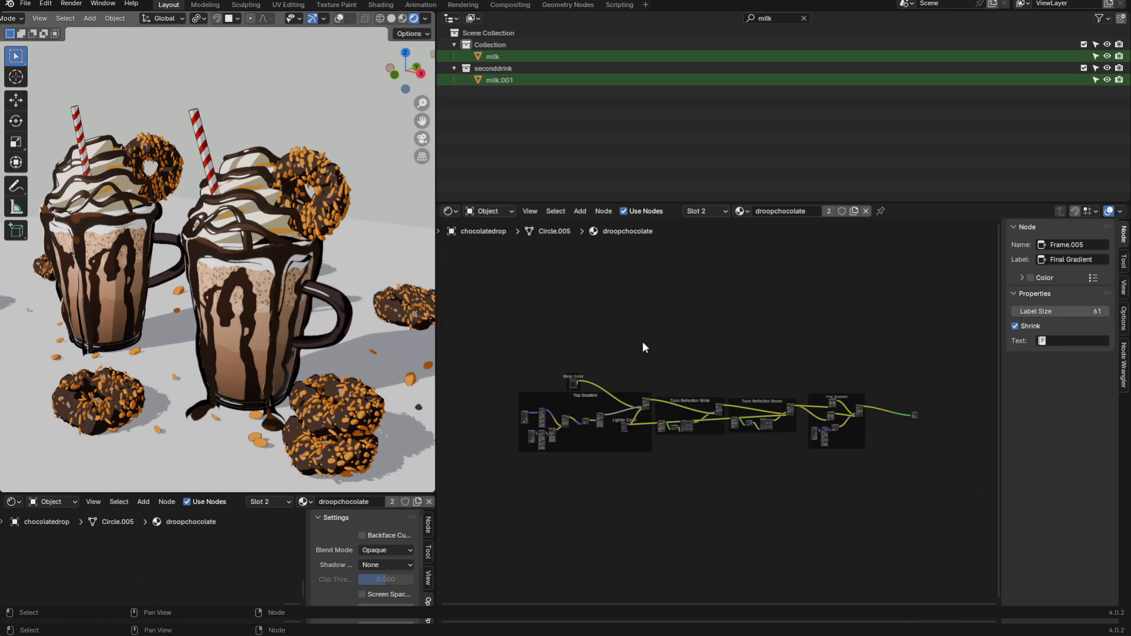
{"action": "scroll", "coordinate": [620, 379], "scroll_direction": "up", "scroll_amount": 4}
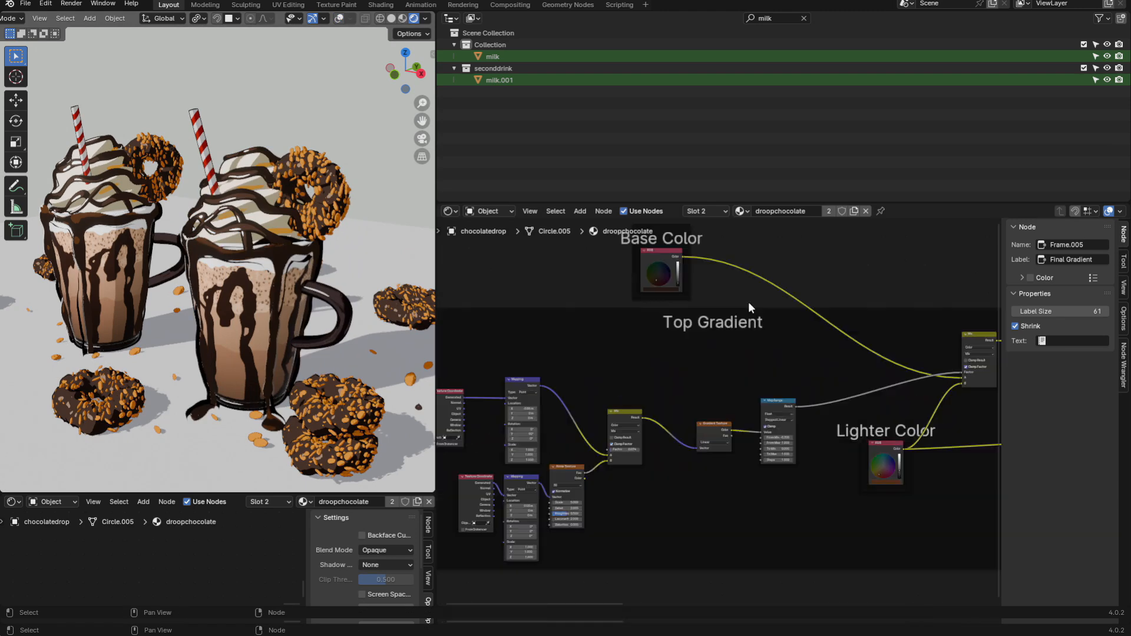
{"action": "left_click_drag", "start_coordinate": [793, 247], "coordinate": [584, 267]}
{"action": "key", "text": "g"}
{"action": "right_click", "coordinate": [704, 302]}
Step: Preview the Toon Reflection White frame's Mix node and inspect the Glossy BSDF feeding it
{"action": "scroll", "coordinate": [655, 288], "scroll_direction": "up", "scroll_amount": 3}
{"action": "middle_click_drag", "start_coordinate": [733, 291], "coordinate": [476, 302]}
{"action": "scroll", "coordinate": [678, 337], "scroll_direction": "down", "scroll_amount": 4}
{"action": "scroll", "coordinate": [760, 323], "scroll_direction": "up", "scroll_amount": 5}
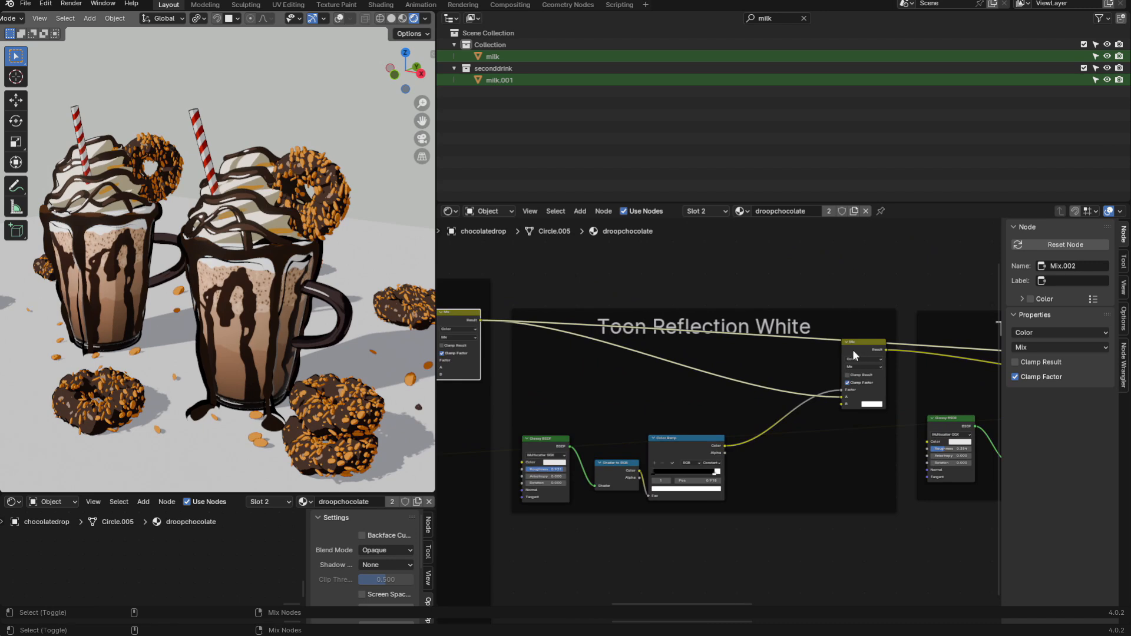
{"action": "left_click", "coordinate": [856, 342]}
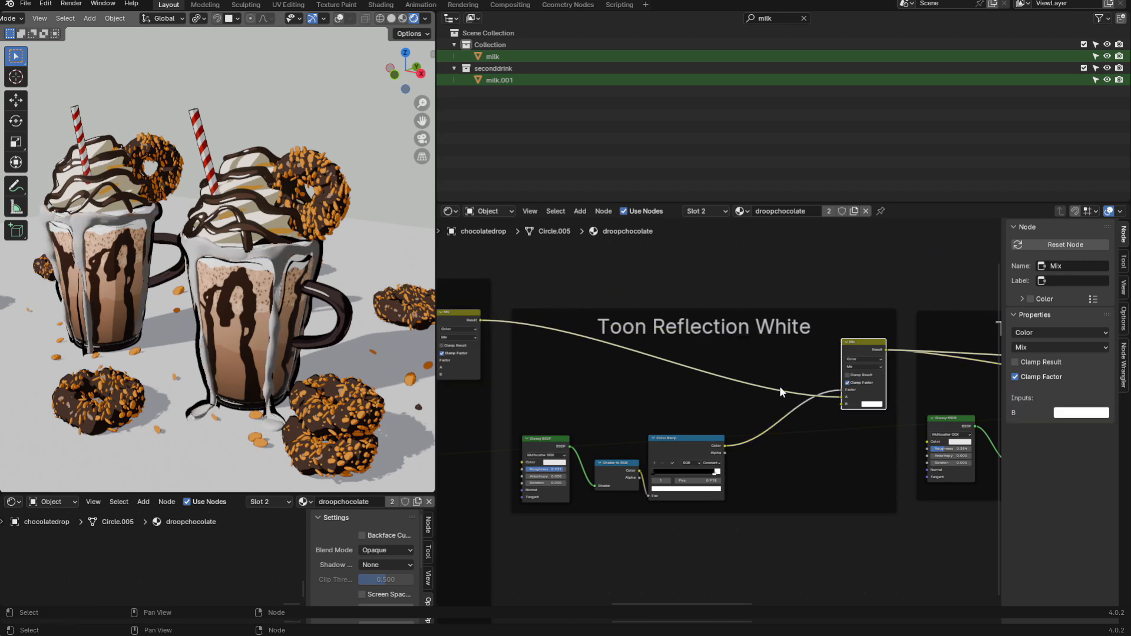
{"action": "left_click", "coordinate": [545, 446]}
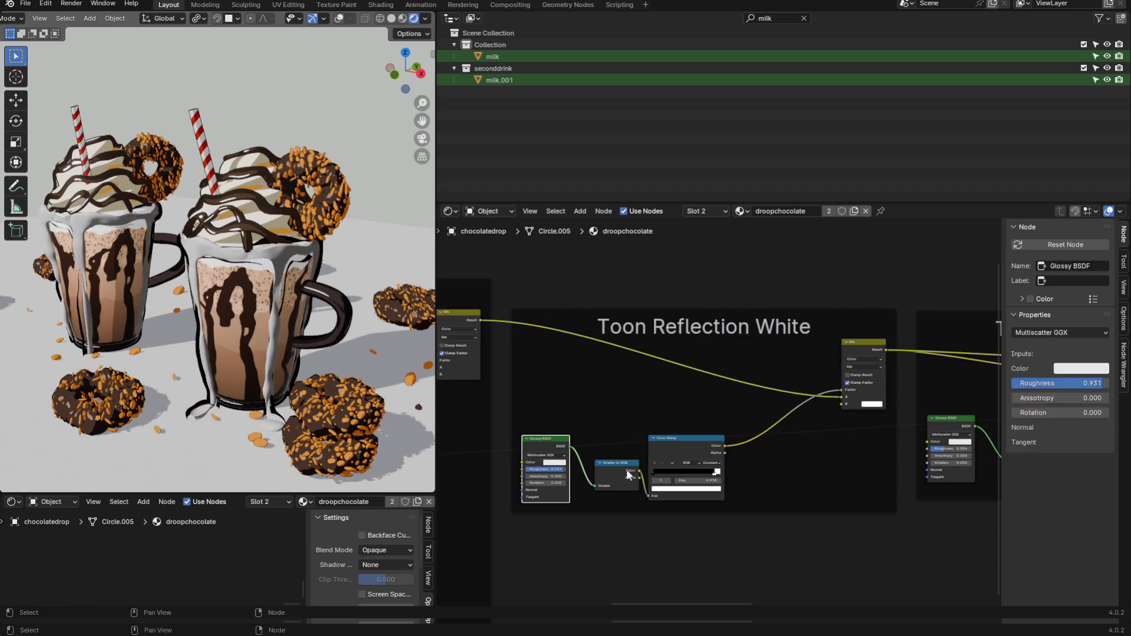
Step: Examine the Toon Reflection White frame's Shader to RGB, Color Ramp and Mix nodes
{"action": "left_click", "coordinate": [629, 474]}
{"action": "left_click", "coordinate": [693, 448]}
{"action": "left_click", "coordinate": [868, 396]}
{"action": "left_click", "coordinate": [871, 404]}
{"action": "left_click_drag", "start_coordinate": [713, 476], "coordinate": [667, 478]}
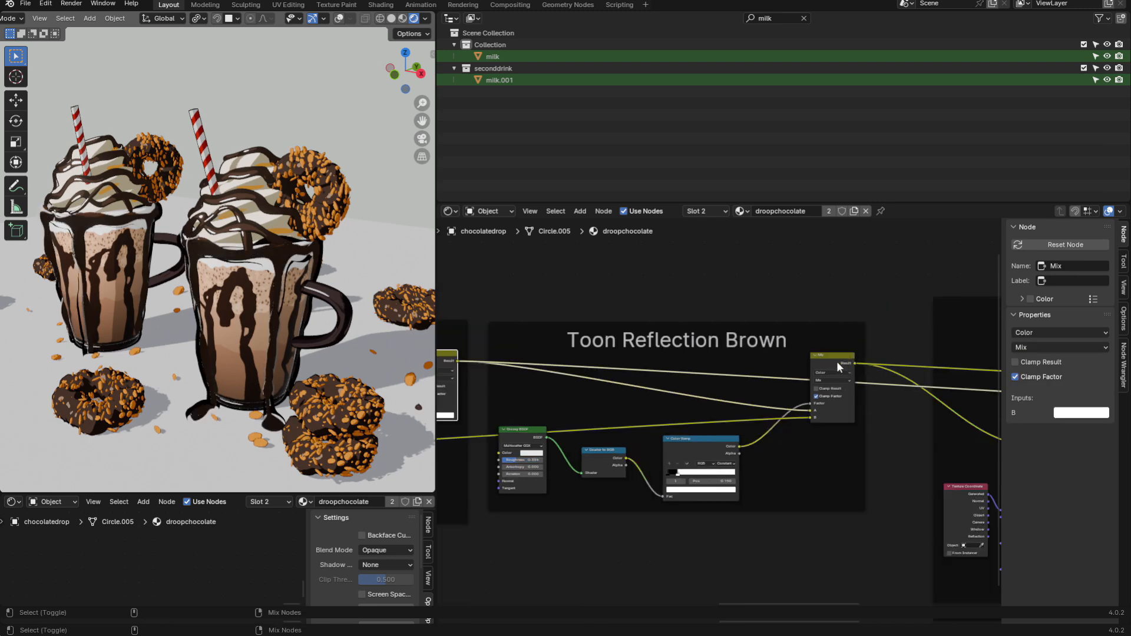
Step: Preview the Mix nodes of the Toon Reflection Brown and Final Gradient frames in the droopchocolate material
{"action": "left_click", "coordinate": [839, 366], "text": "ctrl+shift"}
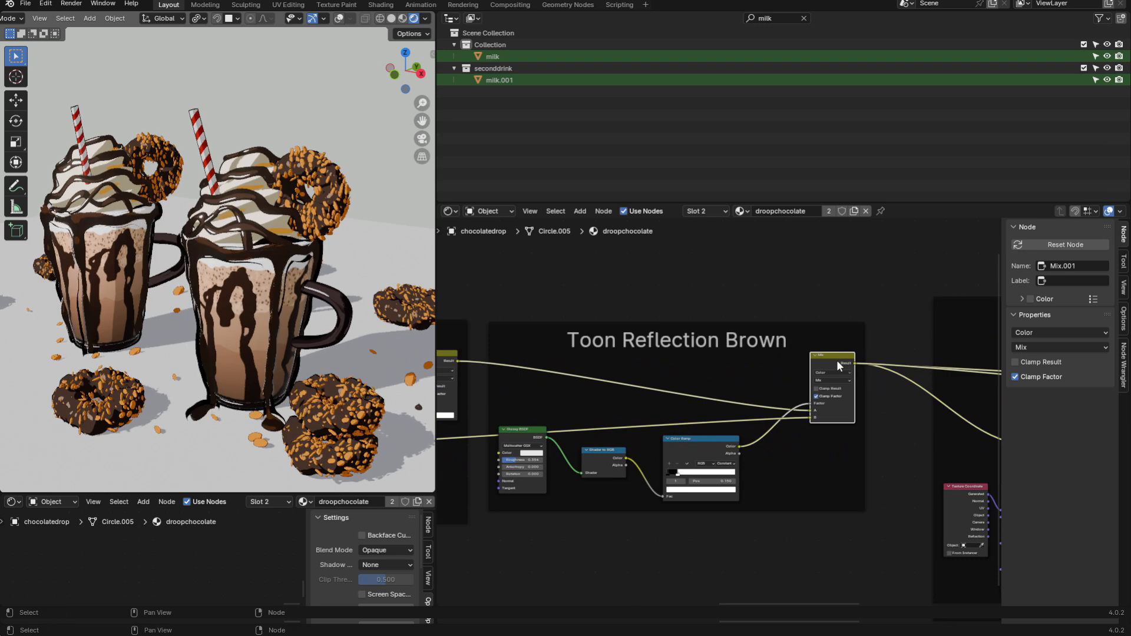
{"action": "scroll", "coordinate": [697, 478], "scroll_direction": "up", "scroll_amount": 1}
{"action": "middle_click_drag", "start_coordinate": [981, 462], "coordinate": [537, 450]}
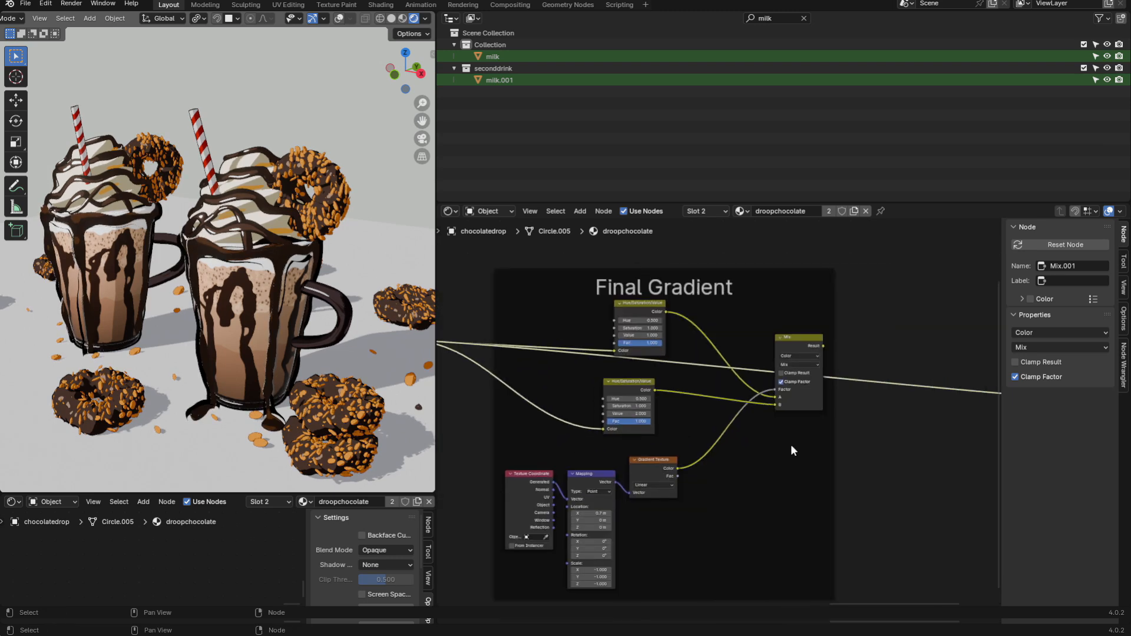
{"action": "left_click", "coordinate": [786, 343], "text": "ctrl+shift"}
{"action": "scroll", "coordinate": [818, 384], "scroll_direction": "down", "scroll_amount": 5}
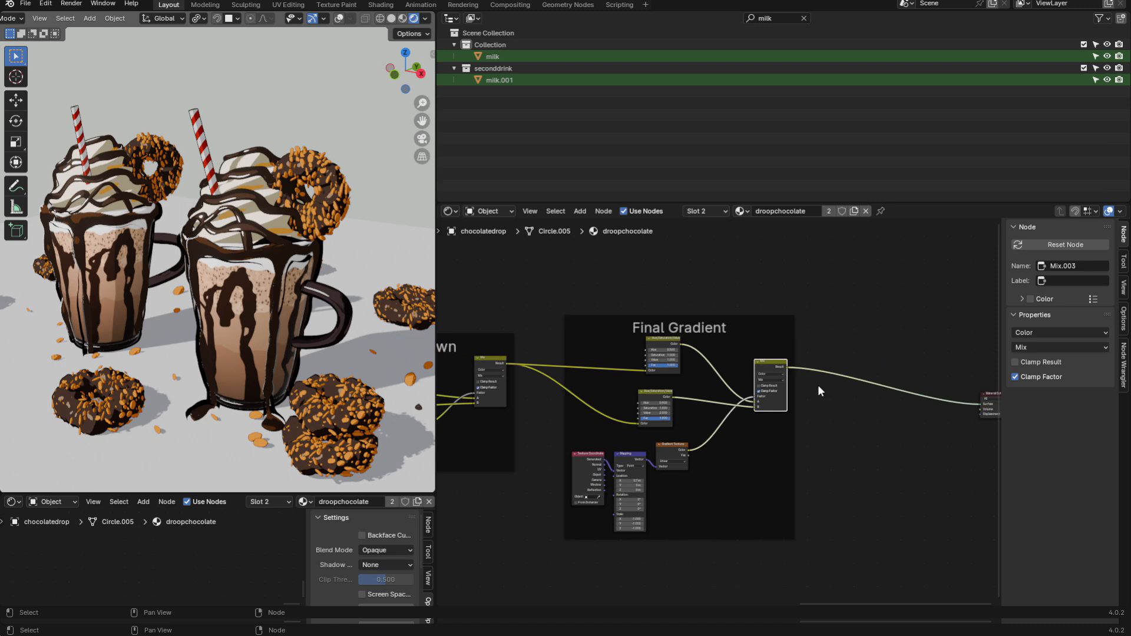
{"action": "scroll", "coordinate": [825, 433], "scroll_direction": "up", "scroll_amount": 4}
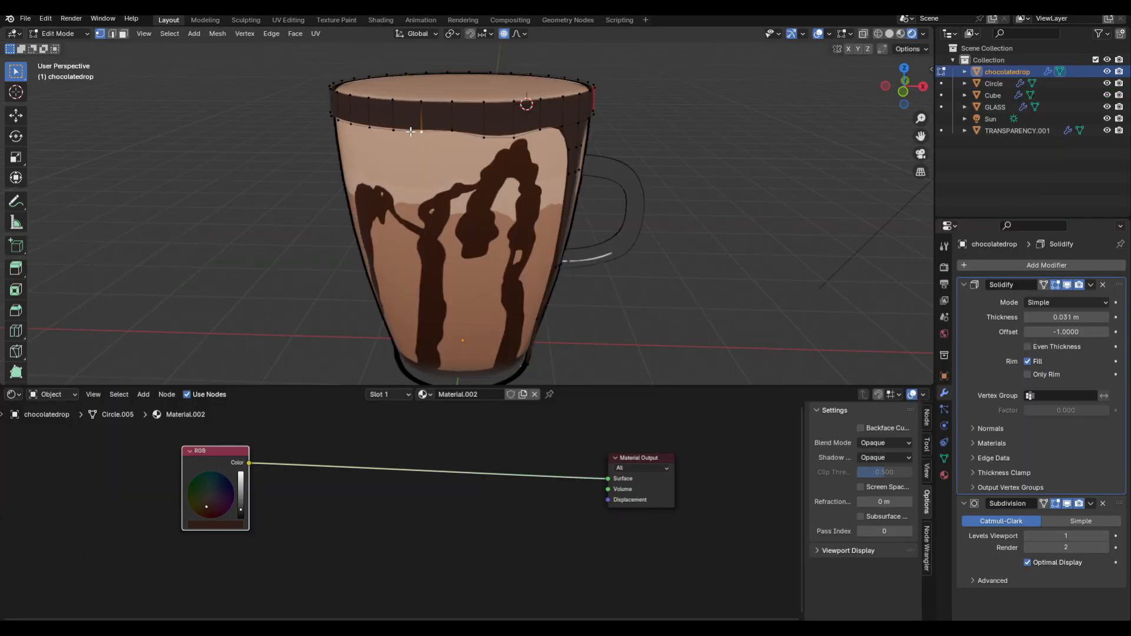
Step: Open the mug, milk and chocolate drip meshes together in Edit Mode and scale their upper part with smooth proportional editing
{"action": "key", "text": "c"}
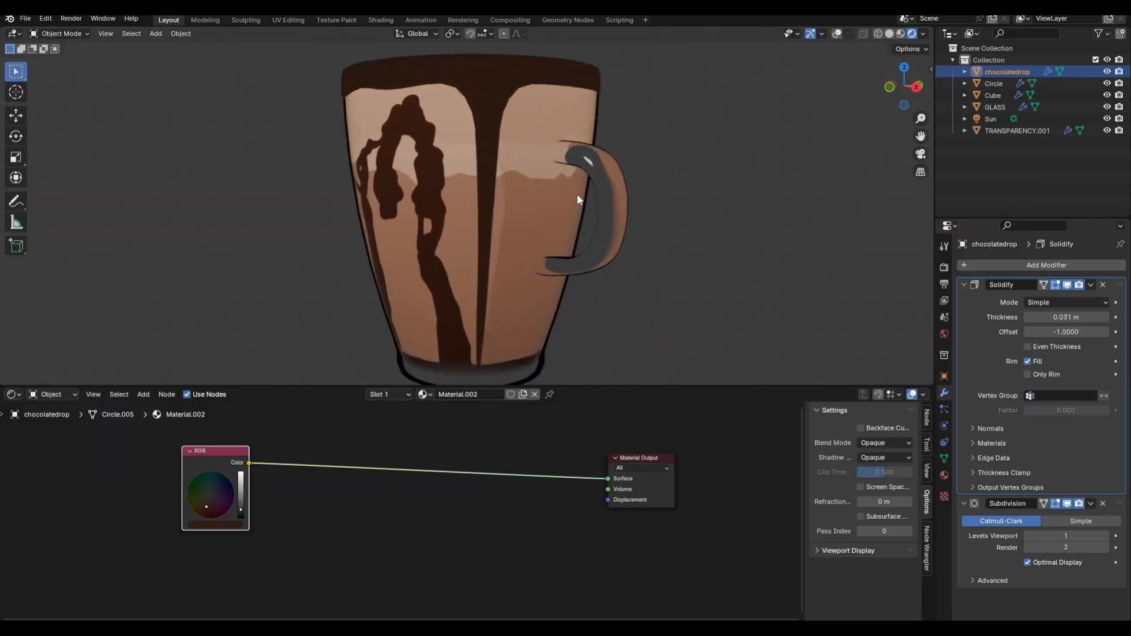
{"action": "mouse_move", "coordinate": [578, 193]}
{"action": "middle_mouse_down"}
{"action": "mouse_move", "coordinate": [626, 219]}
{"action": "mouse_move", "coordinate": [581, 208]}
{"action": "mouse_move", "coordinate": [571, 189]}
{"action": "middle_mouse_up"}
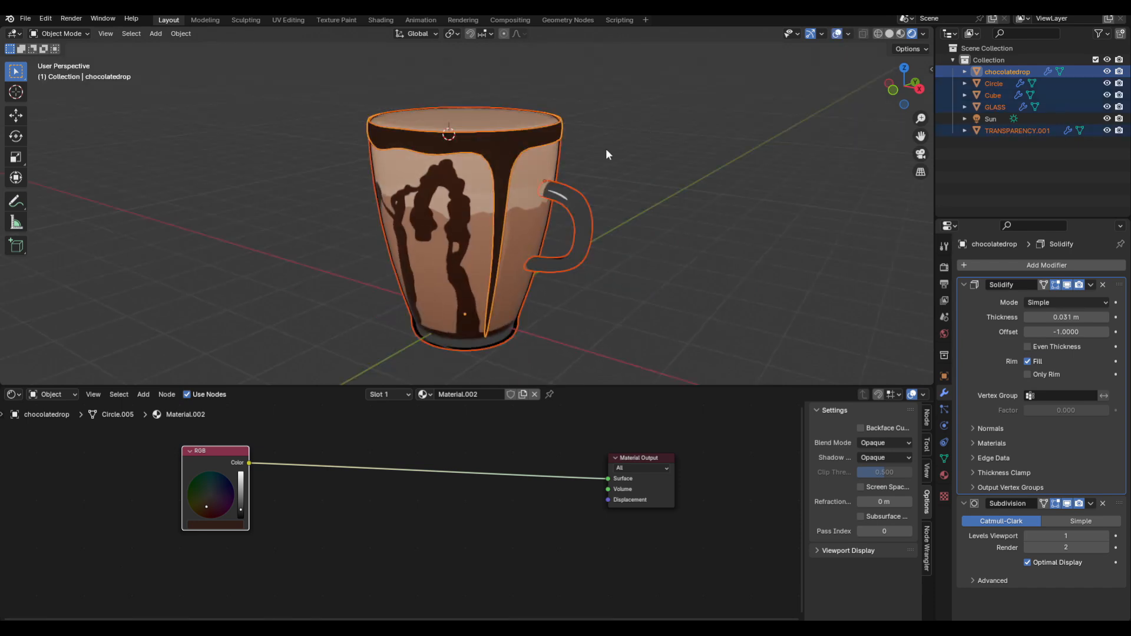
{"action": "middle_click_drag", "start_coordinate": [606, 148], "coordinate": [577, 157]}
{"action": "key", "text": "Tab"}
{"action": "key", "text": "s"}
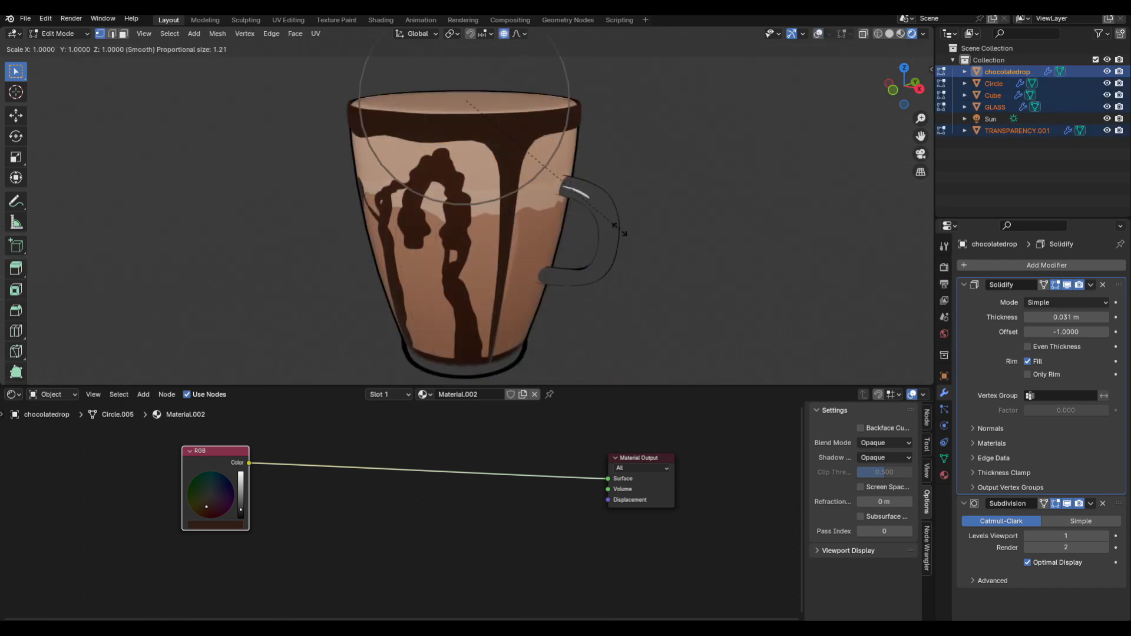
{"action": "left_click", "coordinate": [613, 229]}
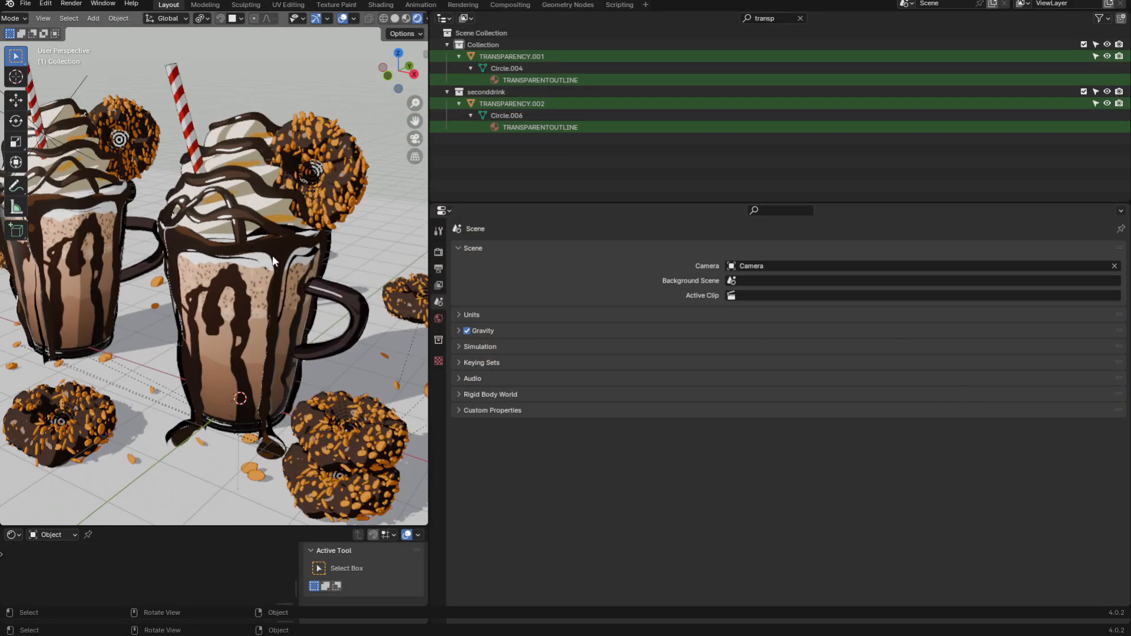
Step: Select the finished chocolate drip and examine its Solidify and Displace modifier settings, including the displacement strength
{"action": "left_click", "coordinate": [278, 249]}
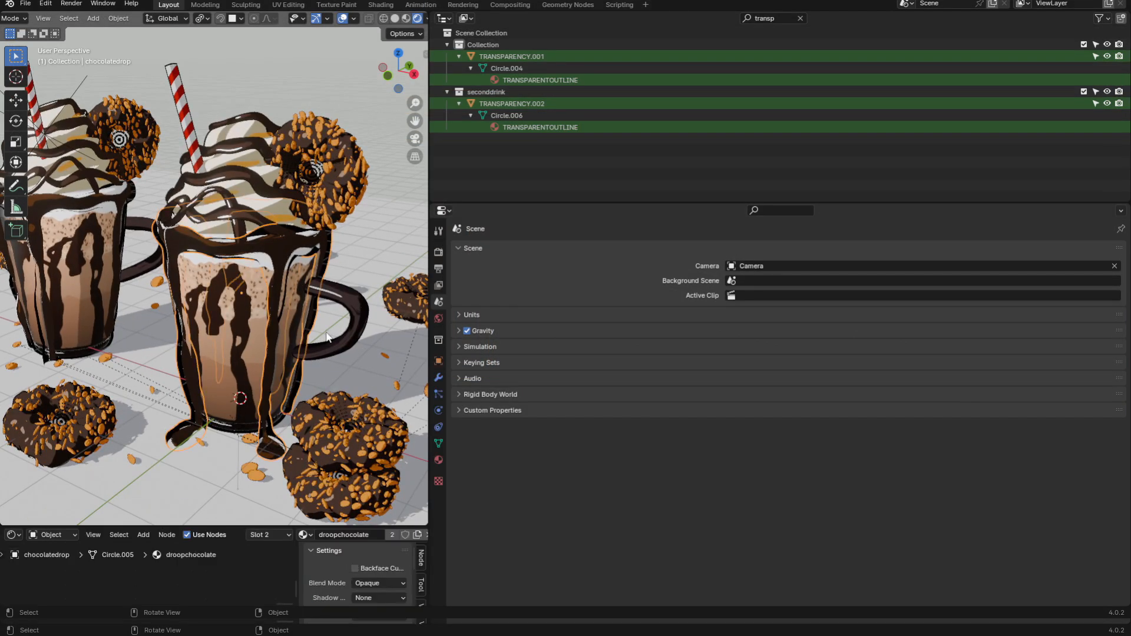
{"action": "left_click", "coordinate": [439, 378]}
{"action": "scroll", "coordinate": [599, 379], "scroll_direction": "down", "scroll_amount": 10}
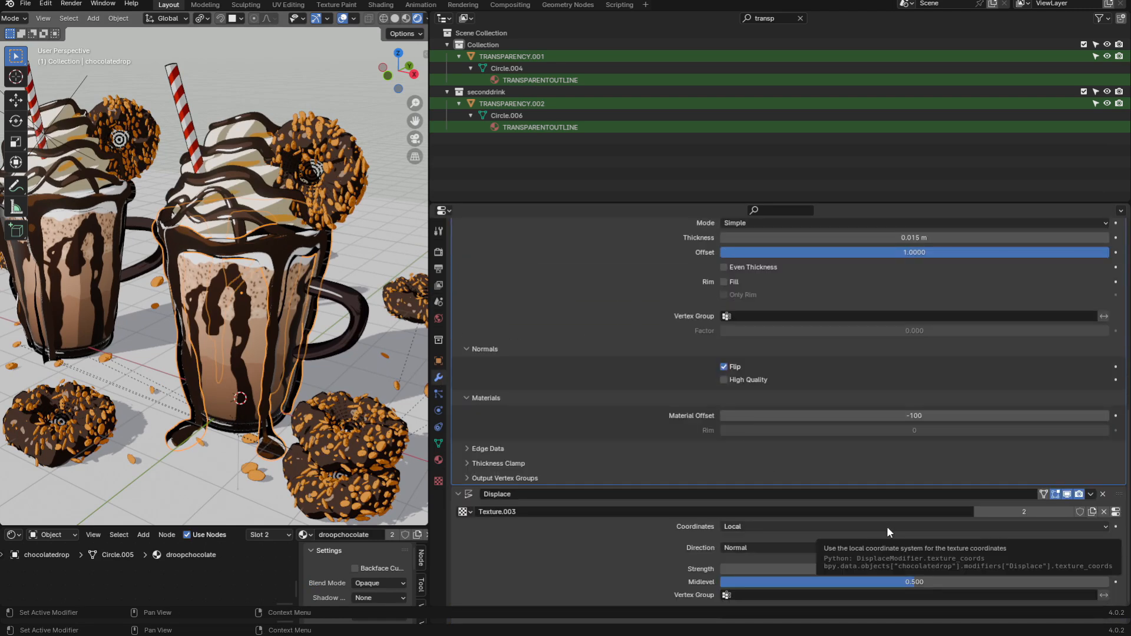
{"action": "mouse_move", "coordinate": [906, 569]}
{"action": "left_mouse_down"}
{"action": "mouse_move", "coordinate": [945, 569]}
{"action": "mouse_move", "coordinate": [897, 572]}
{"action": "left_mouse_up"}
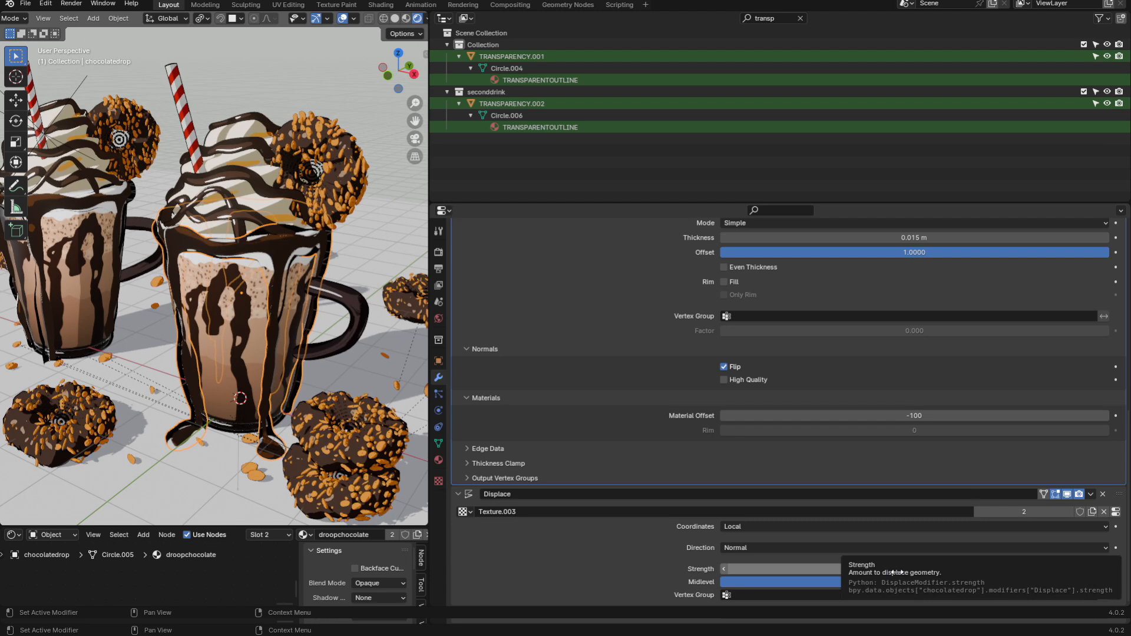
{"action": "middle_click_drag", "start_coordinate": [281, 219], "coordinate": [323, 217], "text": "shift"}
{"action": "scroll", "coordinate": [323, 221], "scroll_direction": "down", "scroll_amount": 1}
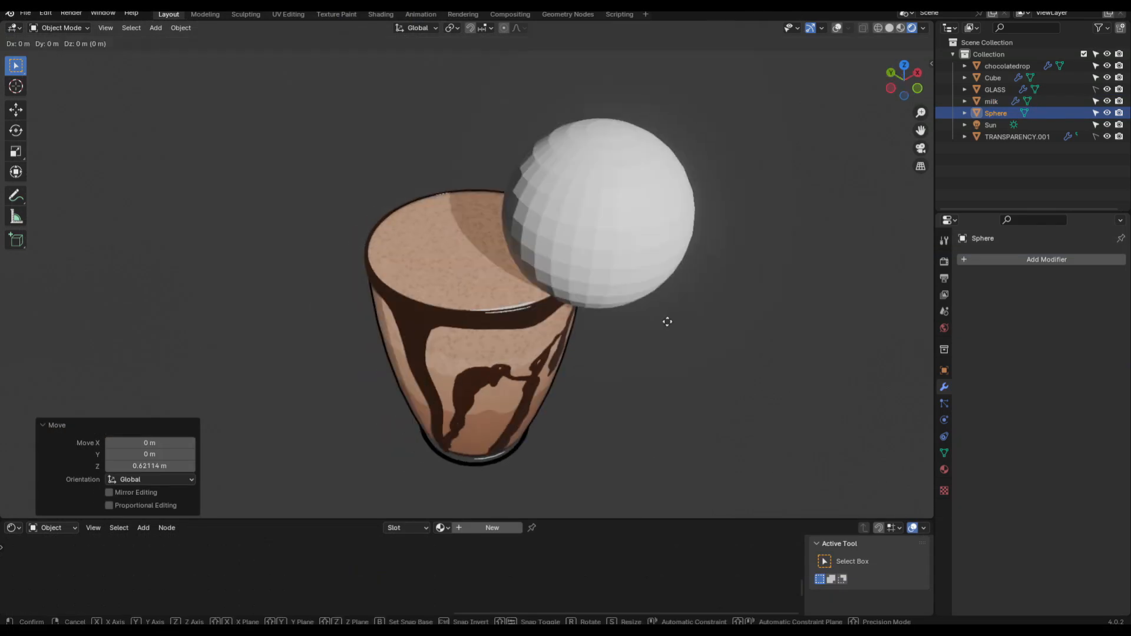
Step: Position the sphere above the mug's opening and add Subdivision and Displace modifiers to it
{"action": "middle_click_drag", "start_coordinate": [666, 321], "coordinate": [651, 306]}
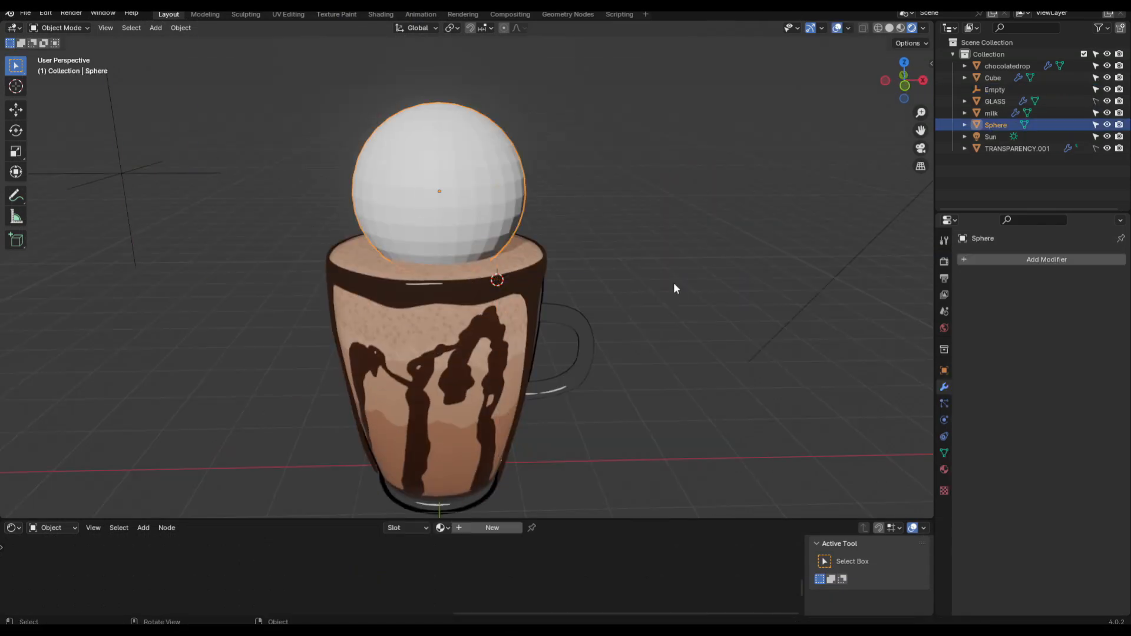
{"action": "left_click", "coordinate": [1030, 259]}
{"action": "left_click", "coordinate": [1028, 260]}
{"action": "left_click", "coordinate": [1028, 260]}
{"action": "type", "text": "displace"}
{"action": "key", "text": "Return"}
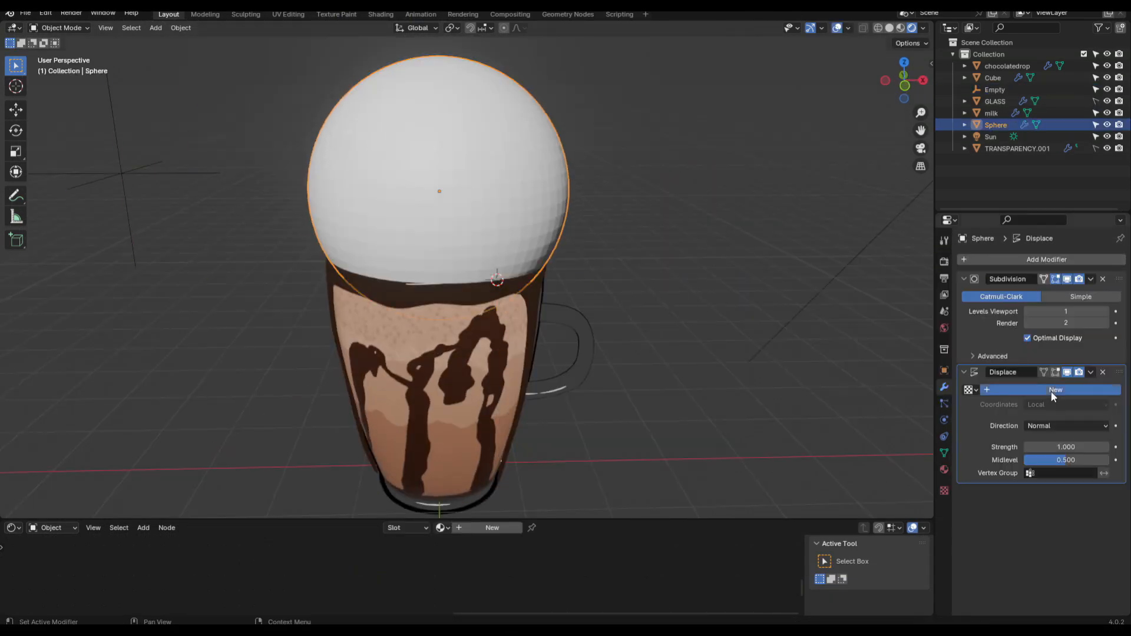
Step: Create a new texture for the sphere's Displace modifier, map it with Object coordinates from the Empty, and save the file
{"action": "key", "text": "ctrl+s"}
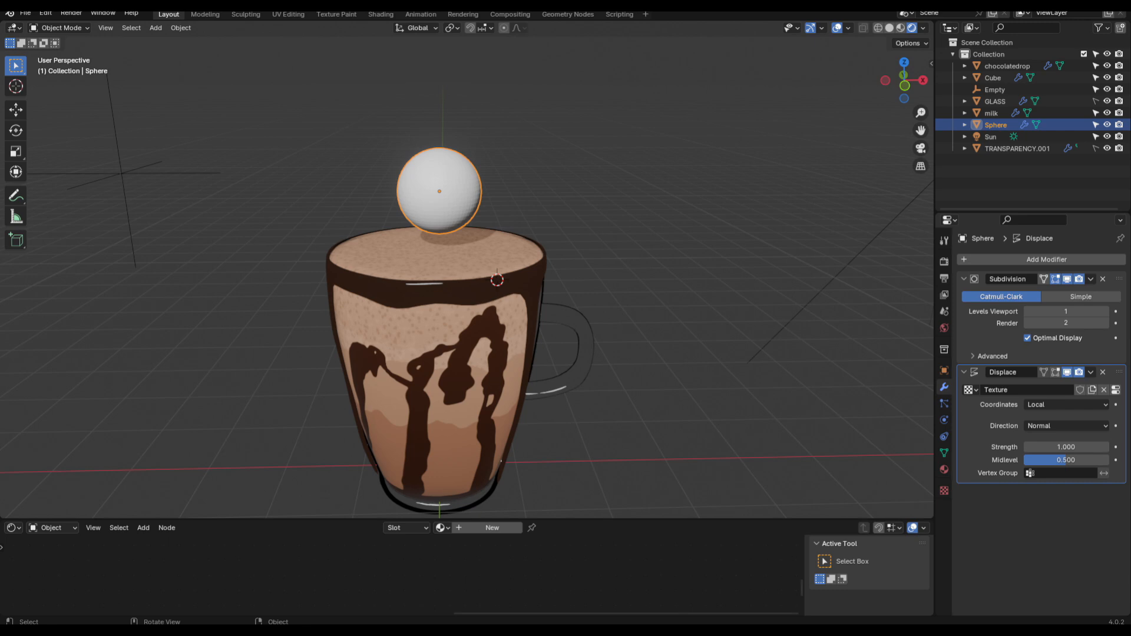
{"action": "key", "text": "ctrl+s"}
{"action": "left_click_drag", "start_coordinate": [1065, 460], "coordinate": [1103, 460]}
{"action": "key", "text": "ctrl+z"}
{"action": "left_click", "coordinate": [1057, 412]}
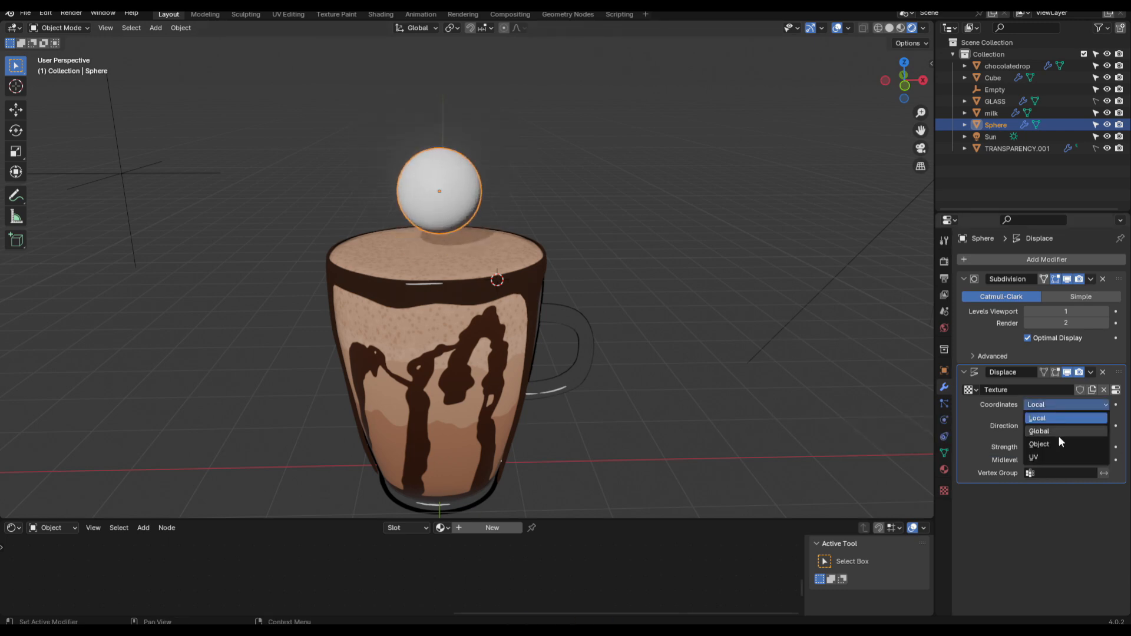
{"action": "left_click", "coordinate": [1056, 437]}
{"action": "left_click", "coordinate": [167, 172]}
{"action": "key", "text": "ctrl+s"}
Step: Set the displacement texture's type to Wood
{"action": "left_click", "coordinate": [944, 491]}
{"action": "left_click", "coordinate": [1053, 295]}
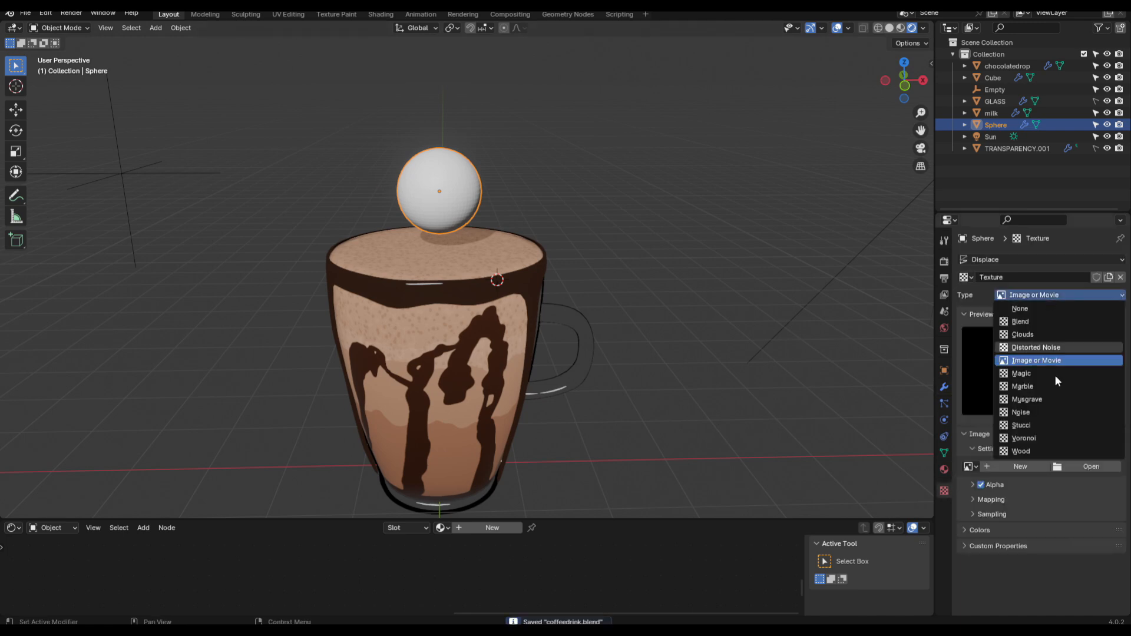
{"action": "key", "text": "w"}
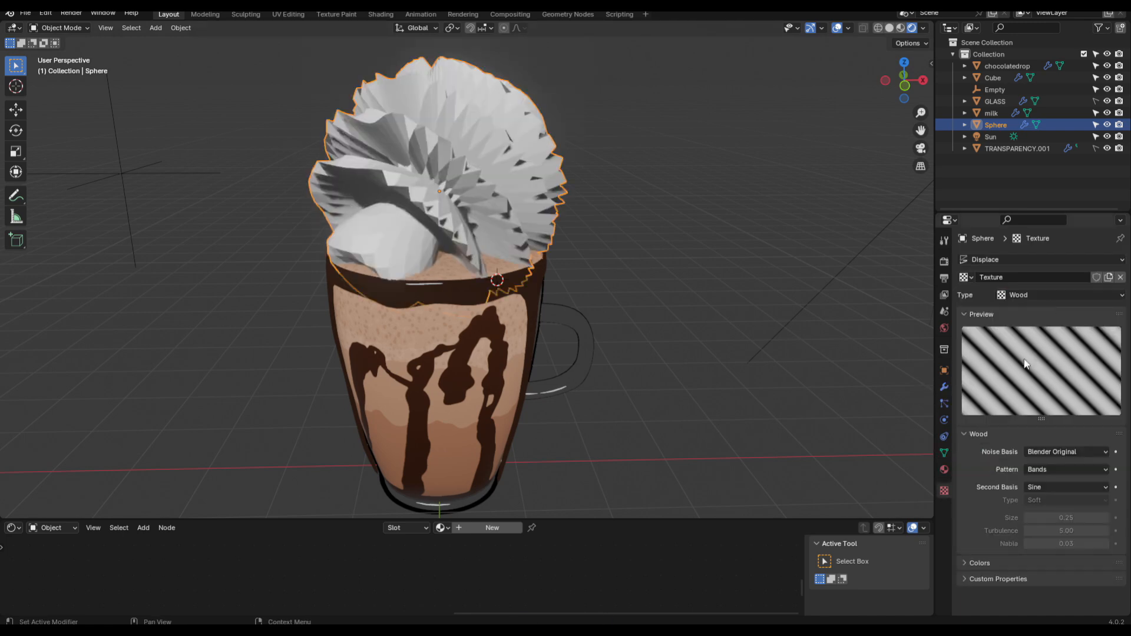
Step: Set the sphere's viewport subdivision level to 2 and the Displace strength to 0.170
{"action": "left_click", "coordinate": [944, 387]}
{"action": "left_click", "coordinate": [1104, 311]}
{"action": "mouse_move", "coordinate": [1067, 460]}
{"action": "left_mouse_down"}
{"action": "mouse_move", "coordinate": [1035, 460]}
{"action": "mouse_move", "coordinate": [1084, 457]}
{"action": "left_mouse_up"}
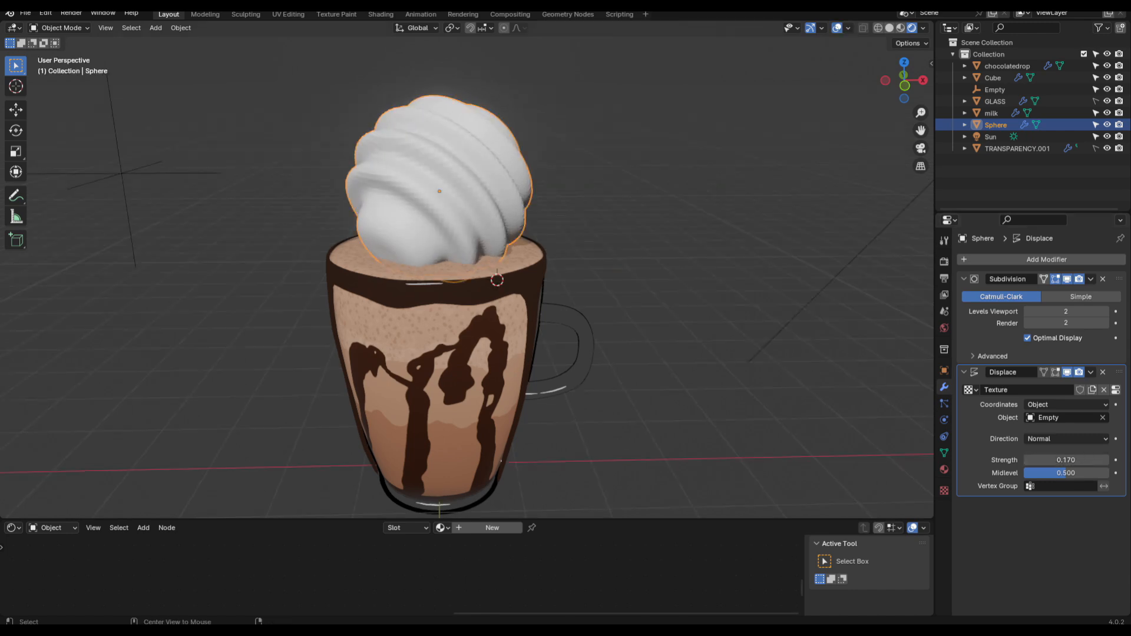
Step: Move the sphere vertically and horizontally into place over the mug's opening and scale it to fit the rim
{"action": "key", "text": "g"}
{"action": "key", "text": "z"}
{"action": "left_click", "coordinate": [631, 249]}
{"action": "key", "text": "g"}
{"action": "key", "text": "shift+z"}
{"action": "left_click", "coordinate": [620, 291]}
{"action": "mouse_move", "coordinate": [631, 250]}
{"action": "middle_mouse_down"}
{"action": "mouse_move", "coordinate": [624, 303]}
{"action": "mouse_move", "coordinate": [621, 239]}
{"action": "middle_mouse_up"}
{"action": "key", "text": "s"}
{"action": "left_click", "coordinate": [636, 296]}
Step: Rotate the Empty freely by about -60.2° and -162° to turn the sphere's displacement bands into stacked tiers
{"action": "left_click", "coordinate": [179, 173]}
{"action": "key", "text": "r"}
{"action": "key", "text": "r"}
{"action": "left_click", "coordinate": [221, 159]}
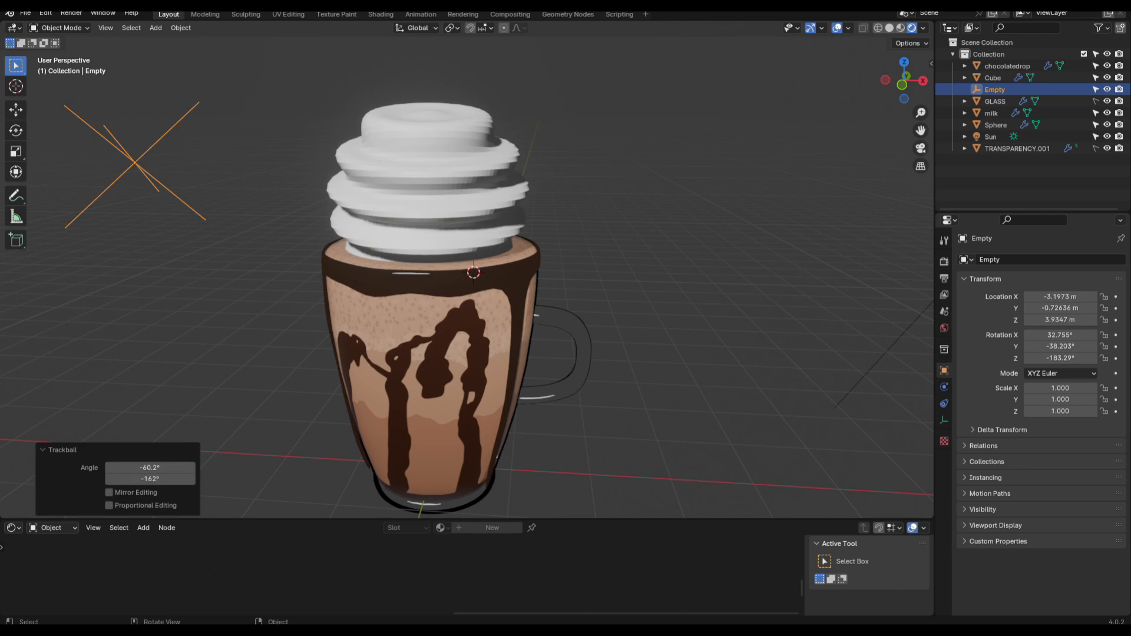
Step: Rotate and reposition the whipped cream sphere and its controlling Empty to refine the swirl on top of the mug
{"action": "left_click", "coordinate": [454, 230]}
{"action": "key", "text": "r"}
{"action": "middle_click_drag", "start_coordinate": [455, 230], "coordinate": [601, 259]}
{"action": "left_click", "coordinate": [569, 201]}
{"action": "key", "text": "g"}
{"action": "left_click", "coordinate": [347, 195]}
{"action": "key", "text": "r"}
{"action": "left_click", "coordinate": [506, 189]}
{"action": "key", "text": "g"}
{"action": "key", "text": "g"}
{"action": "key", "text": "shift+z"}
Step: Select an edge loop low on the whipped cream and scale it horizontally with proportional editing to fit the mug's rim
{"action": "key", "text": "Tab"}
{"action": "middle_click_drag", "start_coordinate": [613, 306], "coordinate": [557, 286]}
{"action": "scroll", "coordinate": [502, 257], "scroll_direction": "up", "scroll_amount": 1}
{"action": "left_click", "coordinate": [474, 270], "text": "alt"}
{"action": "key", "text": "s"}
{"action": "key", "text": "shift+z"}
{"action": "scroll", "coordinate": [580, 286], "scroll_direction": "down", "scroll_amount": 16}
{"action": "left_click", "coordinate": [644, 285]}
{"action": "key", "text": "shift+alt+z"}
{"action": "key", "text": "Tab"}
{"action": "scroll", "coordinate": [644, 285], "scroll_direction": "down", "scroll_amount": 2}
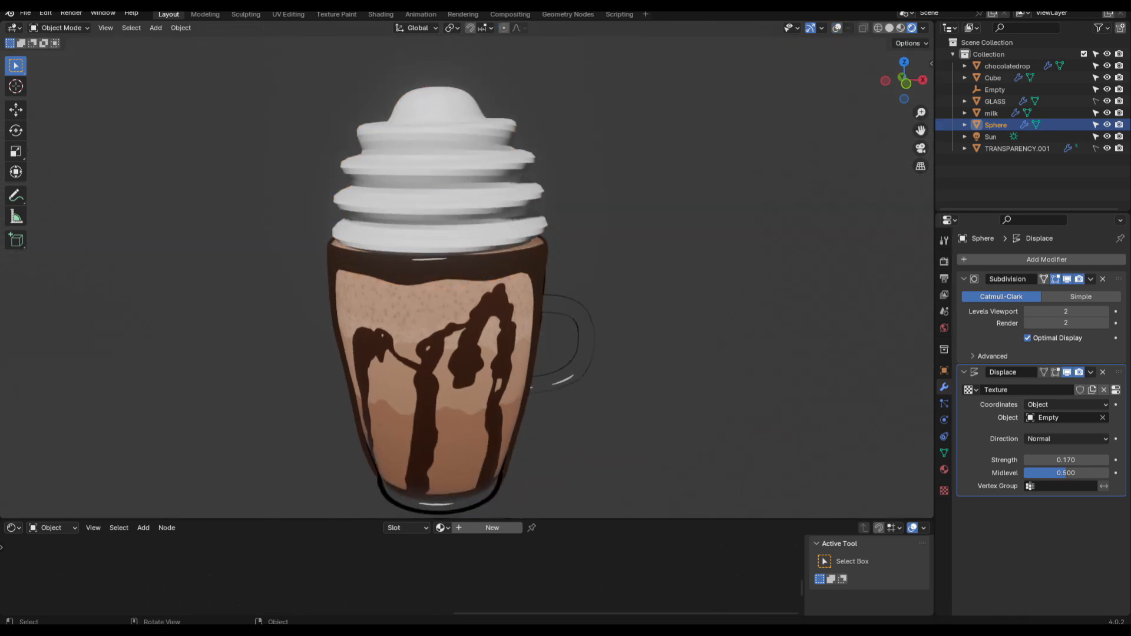
{"action": "key", "text": "shift+alt+z"}
{"action": "left_click", "coordinate": [184, 195]}
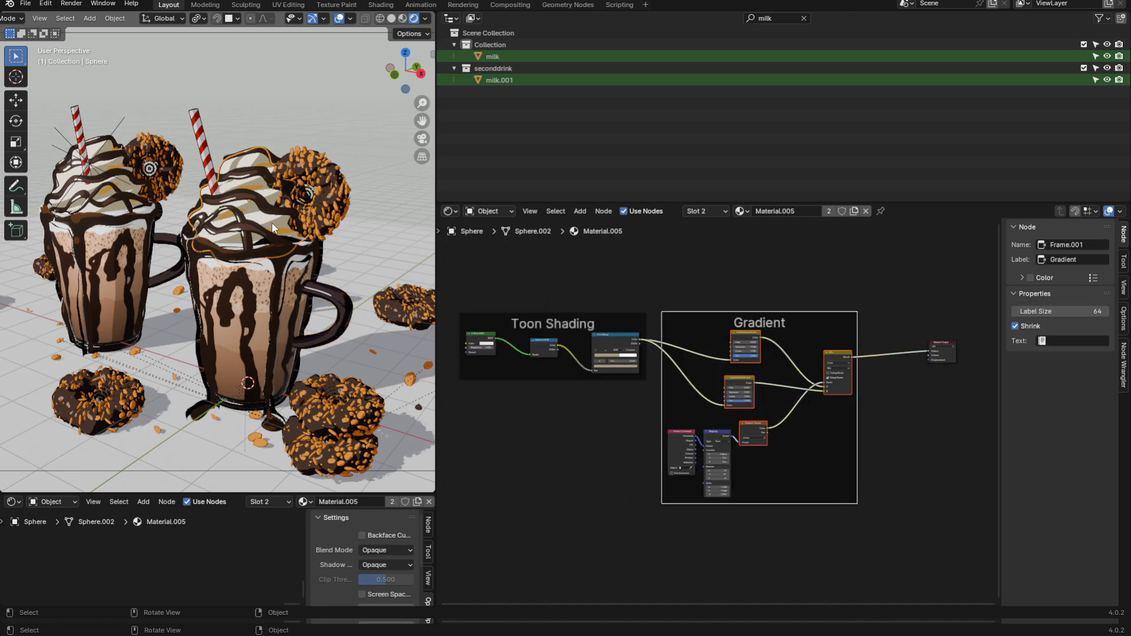
Step: Examine the finished whipped cream's Toon Shading and Gradient node frames and its Solidify outline modifier
{"action": "scroll", "coordinate": [660, 343], "scroll_direction": "up", "scroll_amount": 1}
{"action": "left_click_drag", "start_coordinate": [733, 282], "coordinate": [492, 391]}
{"action": "key", "text": "shift+alt+z"}
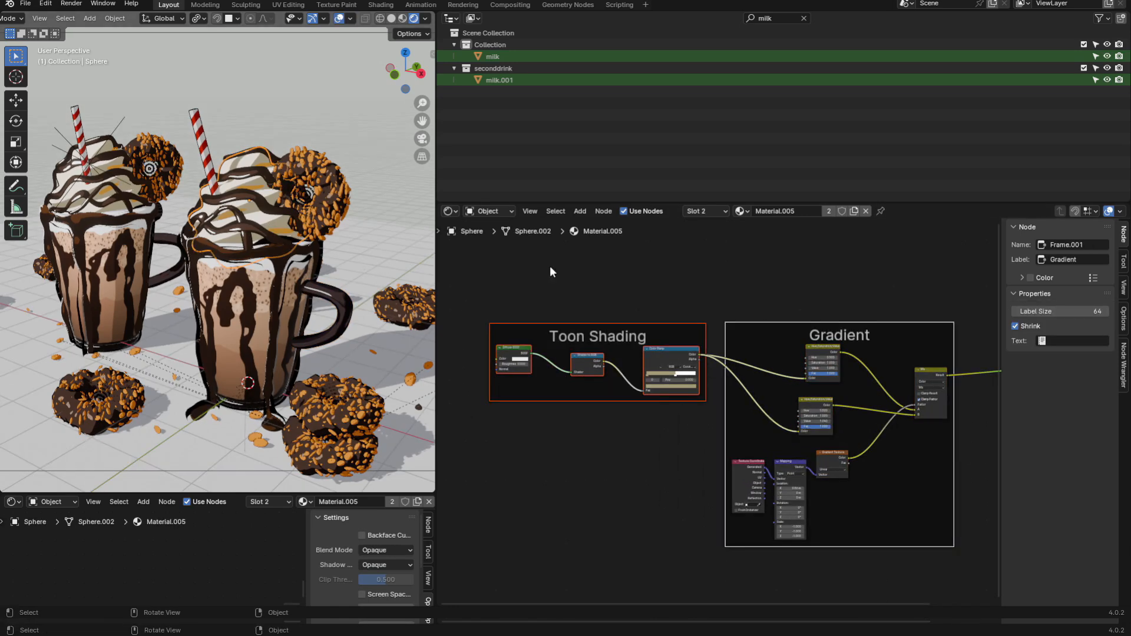
{"action": "left_click", "coordinate": [449, 210]}
{"action": "left_click", "coordinate": [821, 255]}
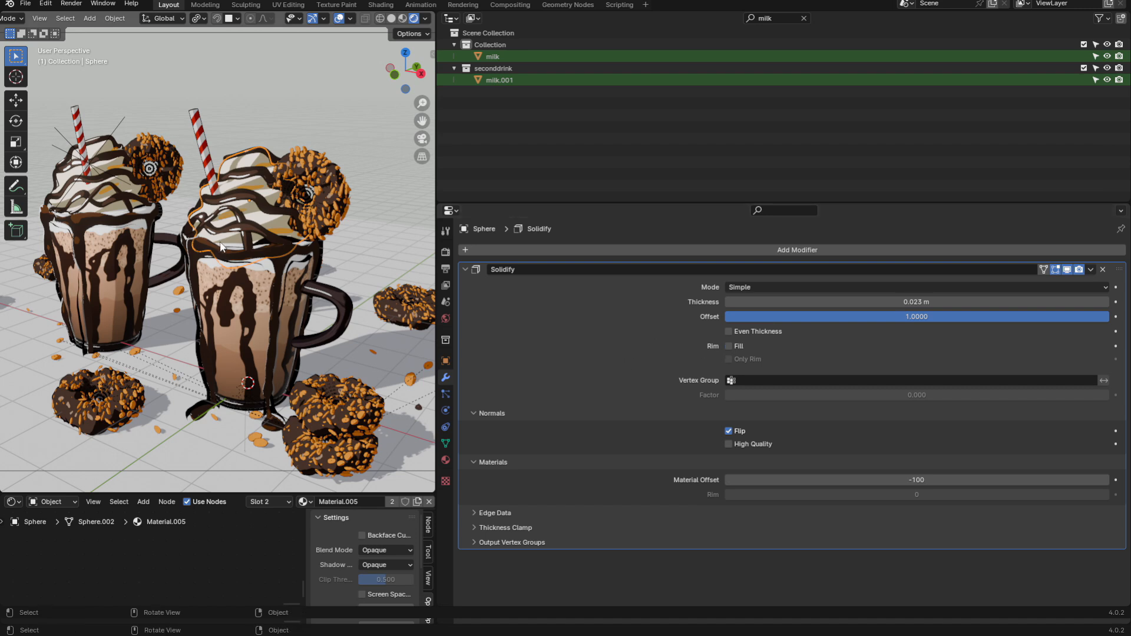
Step: Select all of the whipped cream's faces in Edit Mode and try to move them with proportional editing
{"action": "key", "text": "Tab"}
{"action": "key", "text": "3"}
{"action": "key", "text": "a"}
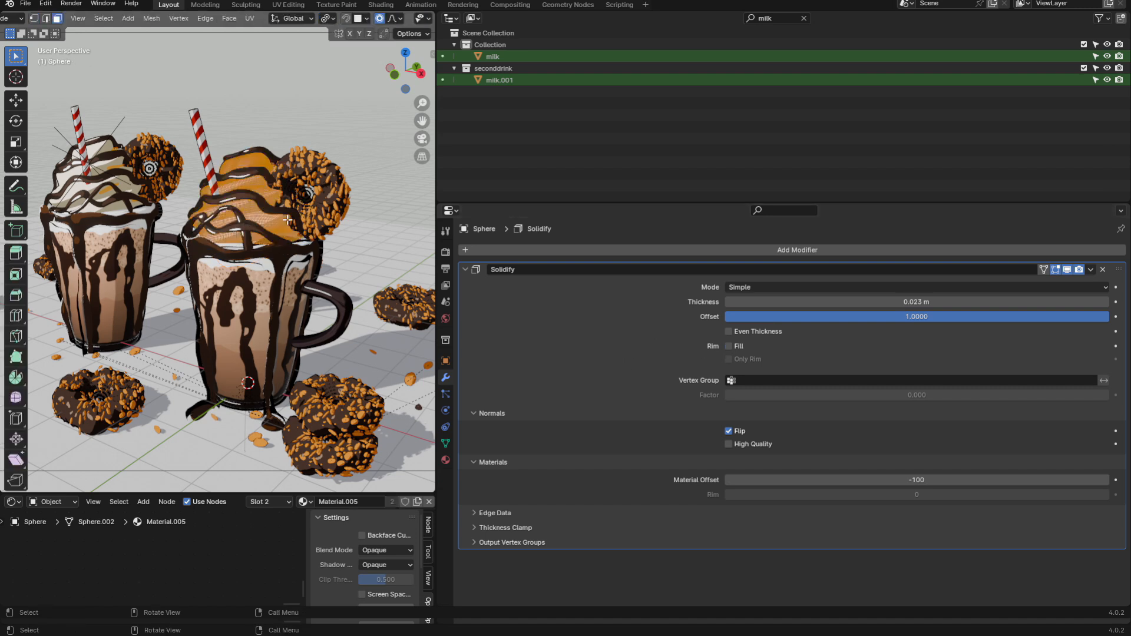
{"action": "key", "text": "Tab"}
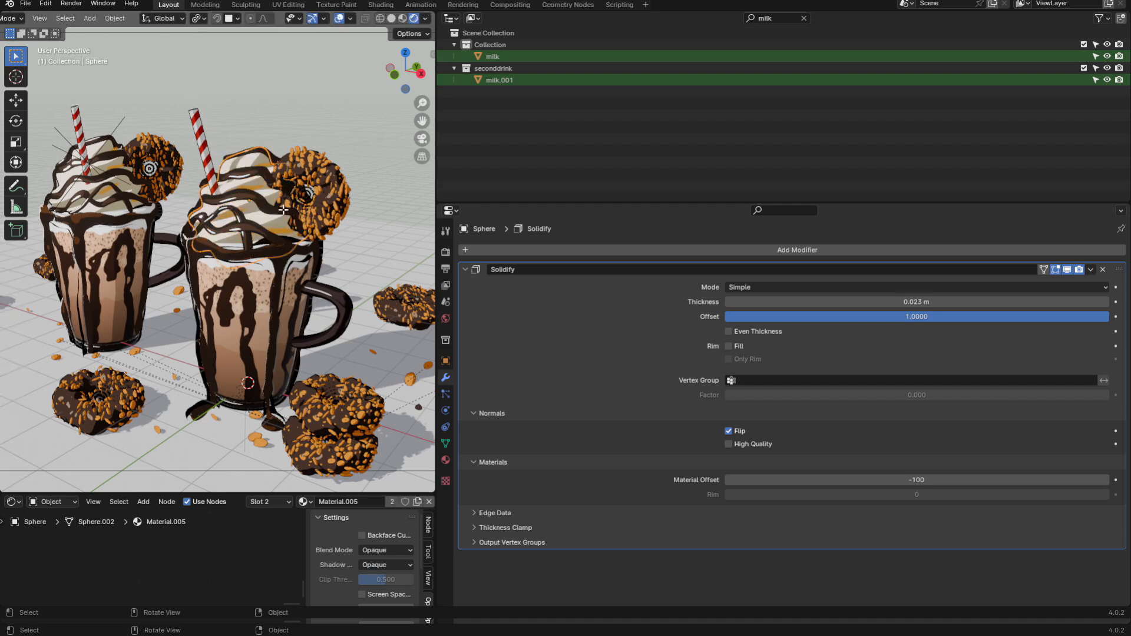
{"action": "key", "text": "Tab"}
{"action": "key", "text": "g"}
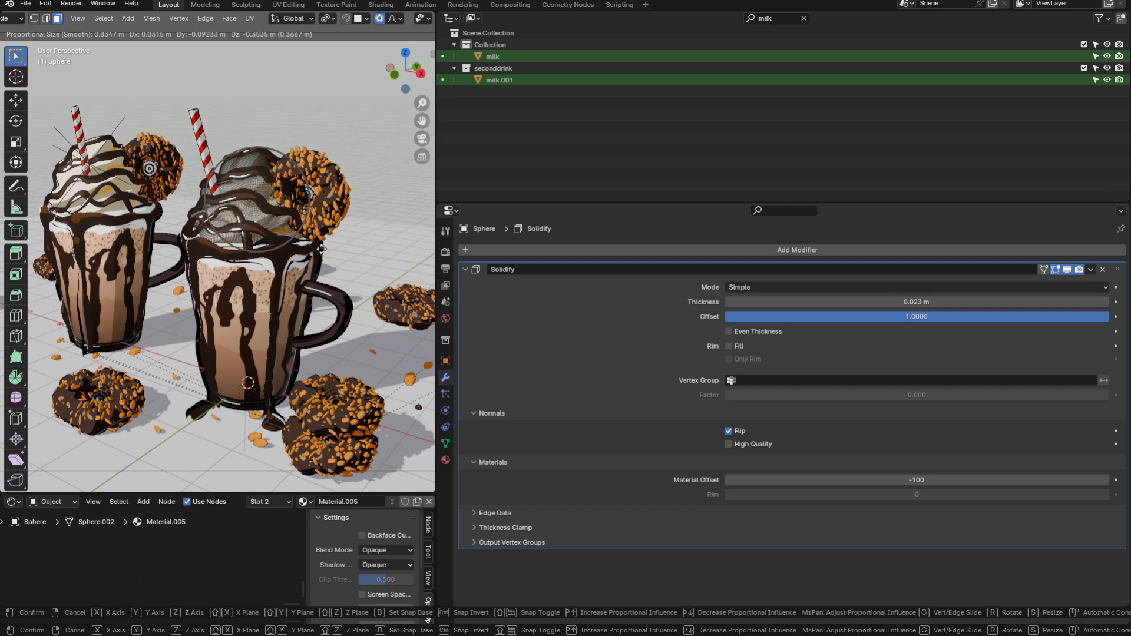
{"action": "left_click", "coordinate": [322, 254]}
{"action": "key", "text": "Tab"}
Step: Add a cube beside the mug, raise it about 0.54 m, and switch to rendered shading
{"action": "key", "text": "shift+a"}
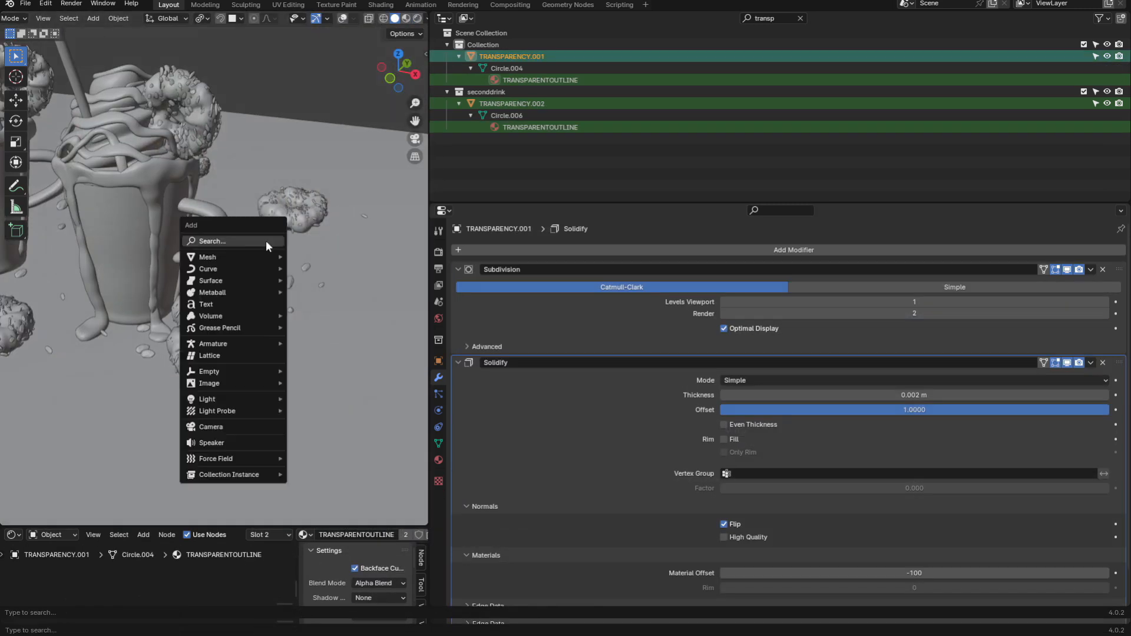
{"action": "mouse_move", "coordinate": [262, 252]}
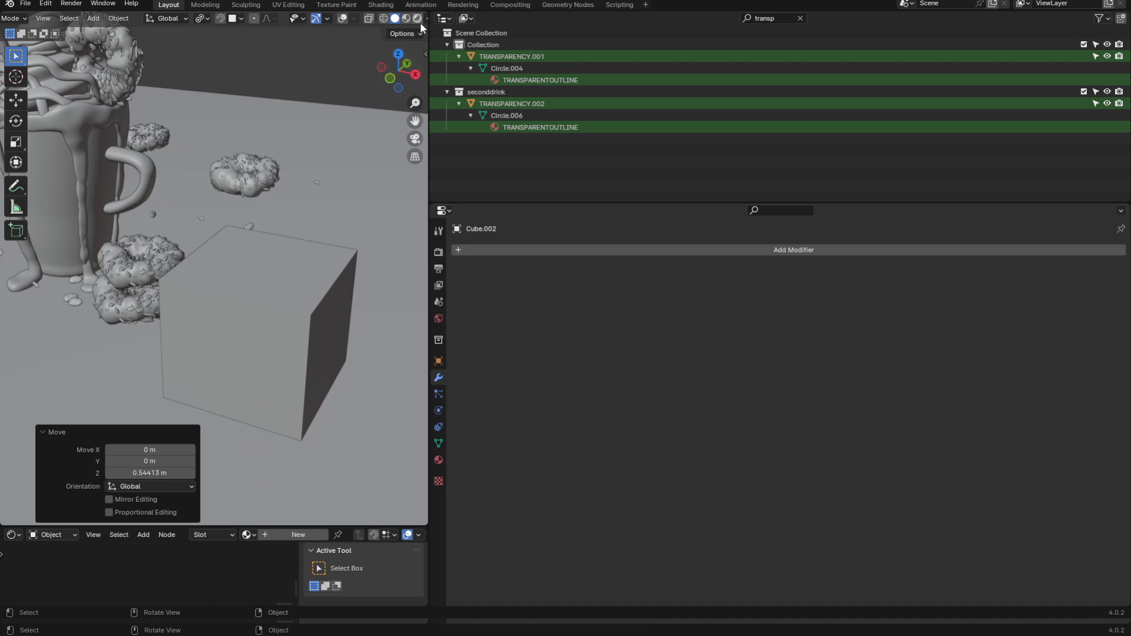
{"action": "left_click", "coordinate": [417, 18]}
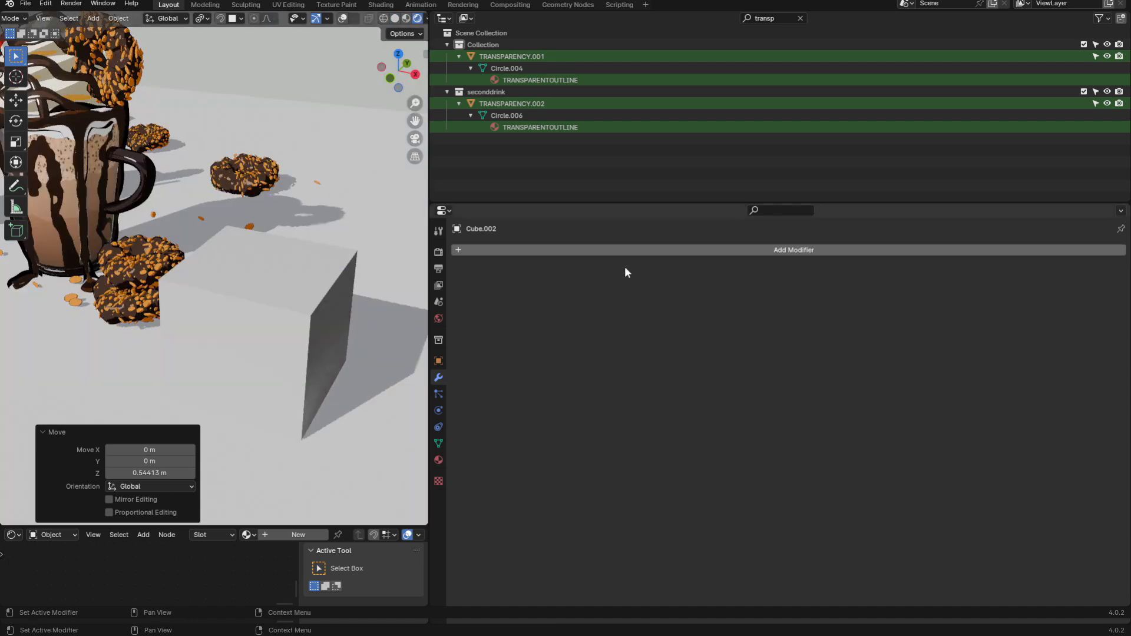
Step: Add a Solidify modifier to the cube with an Offset of 1 and rim Fill disabled
{"action": "left_click", "coordinate": [586, 250]}
{"action": "type", "text": "s"}
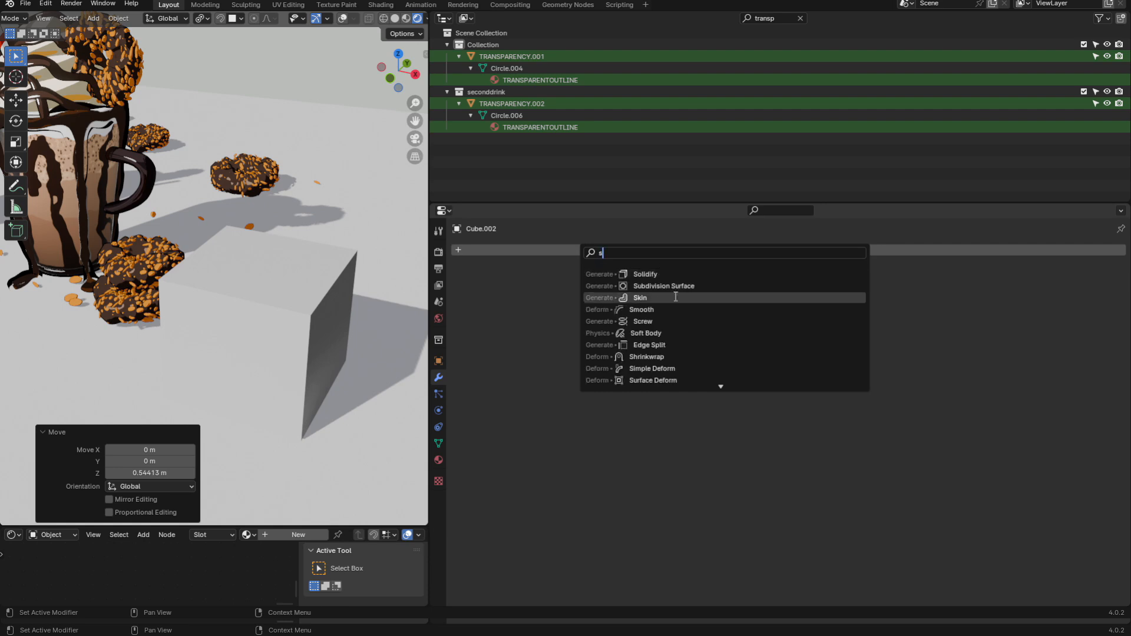
{"action": "left_click", "coordinate": [636, 273]}
{"action": "left_click", "coordinate": [818, 315]}
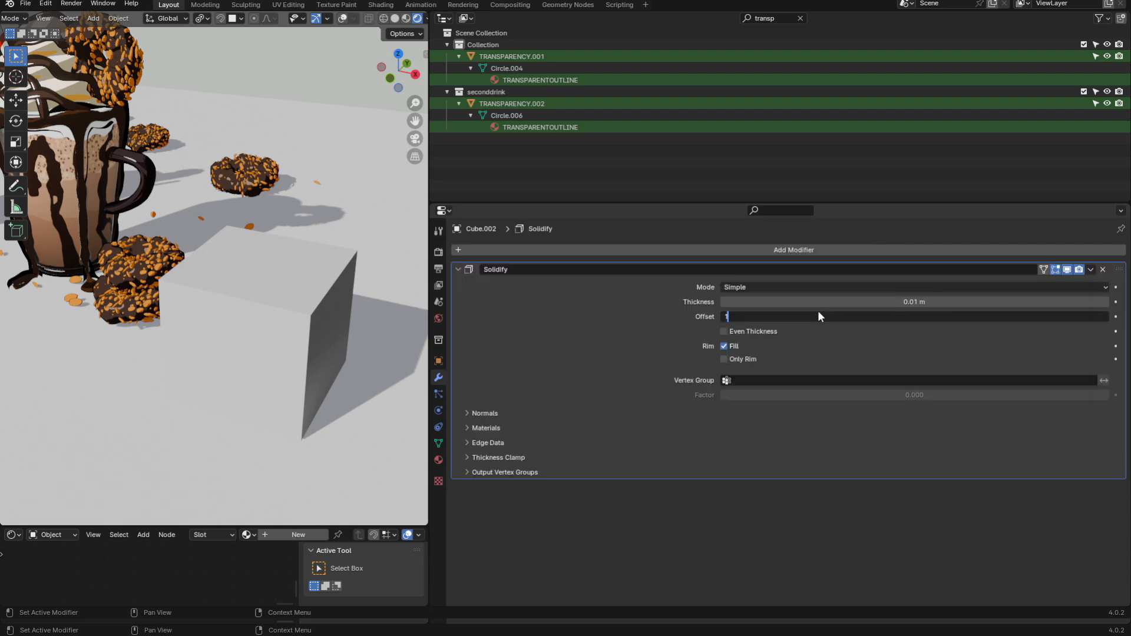
{"action": "key", "text": "Return"}
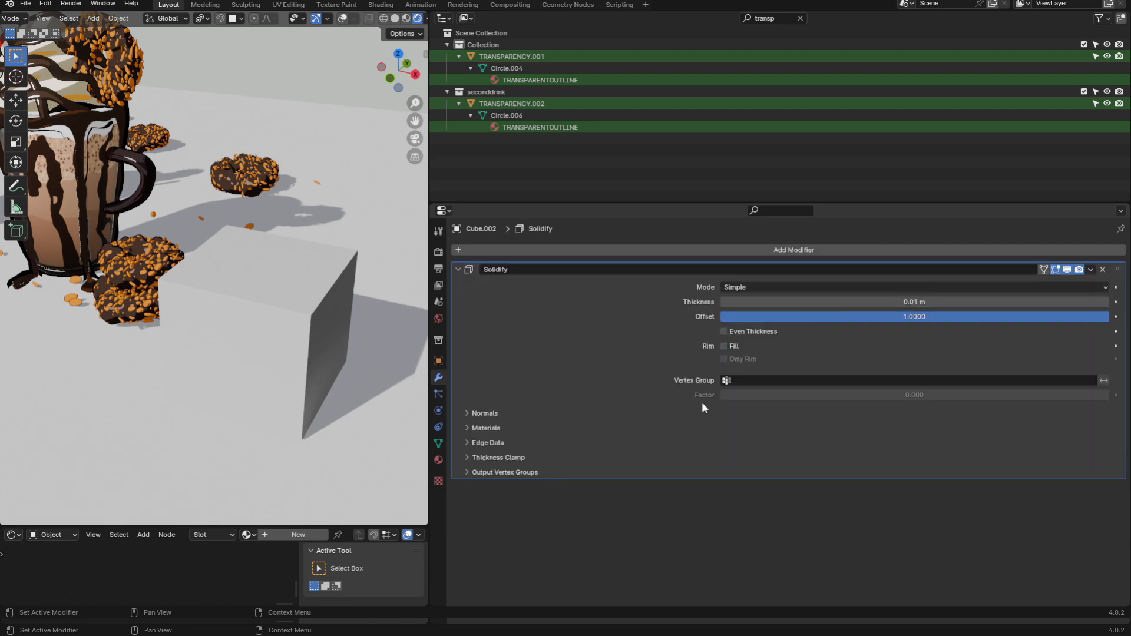
Step: Flip the normals in the cube's Solidify modifier and set its Material Offset to -100
{"action": "left_click", "coordinate": [478, 414]}
{"action": "left_click", "coordinate": [729, 430]}
{"action": "left_click", "coordinate": [730, 462]}
{"action": "left_click", "coordinate": [794, 480]}
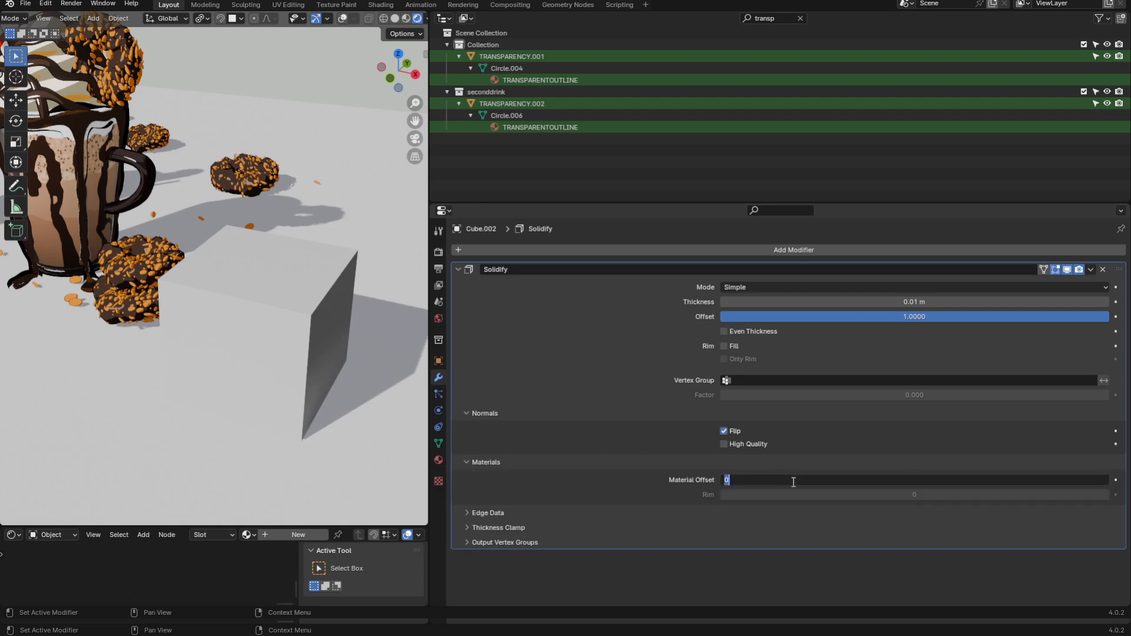
{"action": "type", "text": "-100"}
{"action": "key", "text": "Return"}
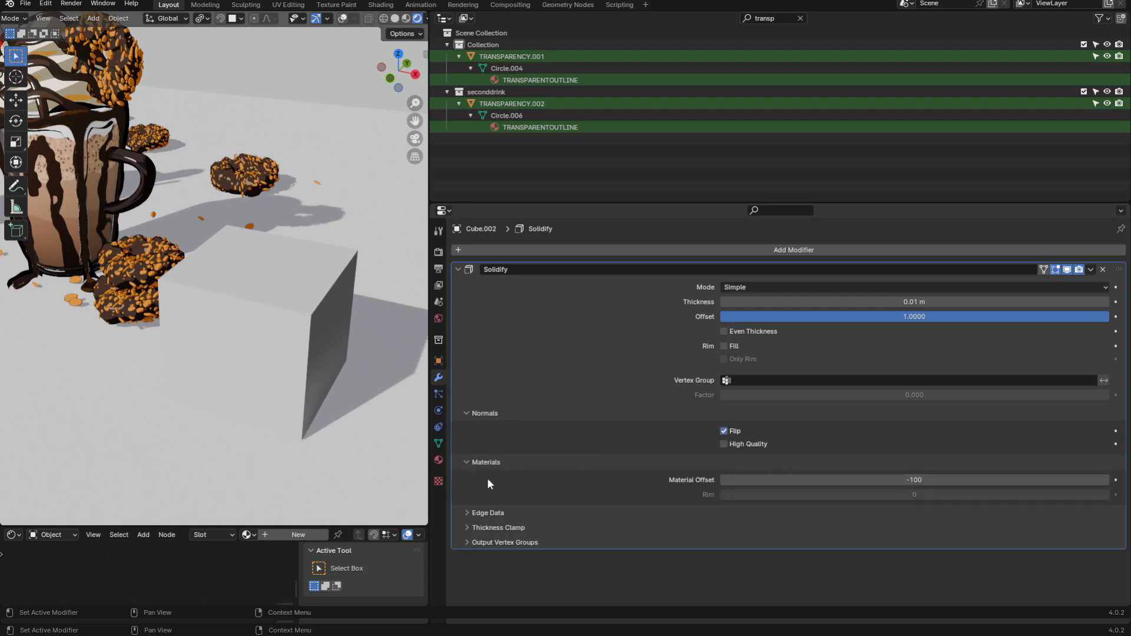
Step: Give the cube a material plus an empty second slot, and set the first material's Base Color to red
{"action": "left_click", "coordinate": [439, 460]}
{"action": "left_click", "coordinate": [886, 301]}
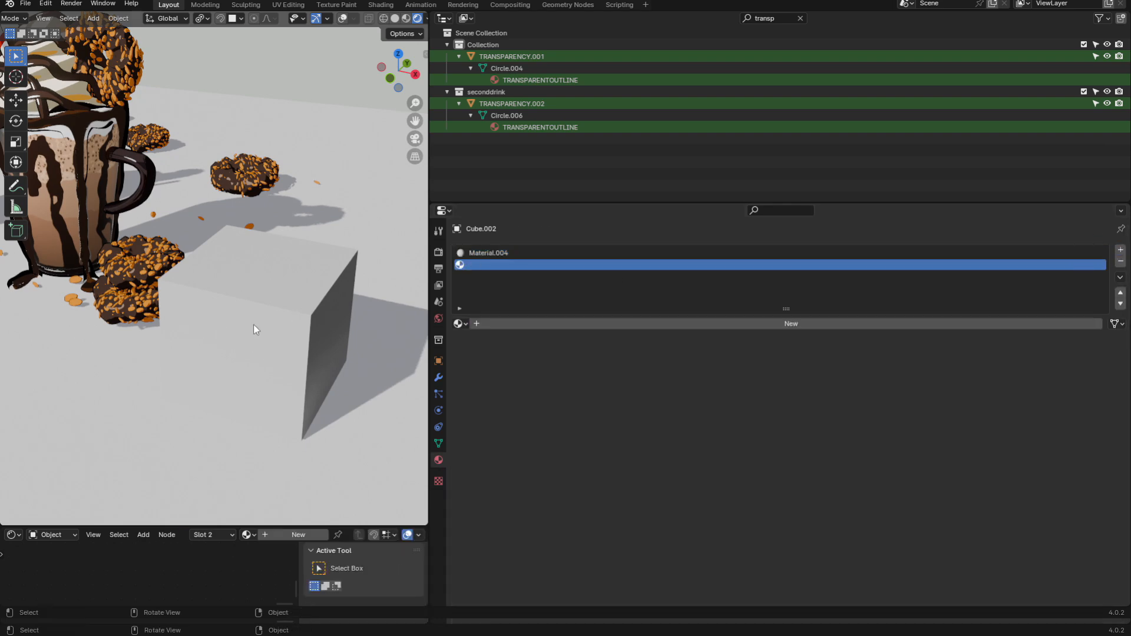
{"action": "left_click", "coordinate": [531, 254]}
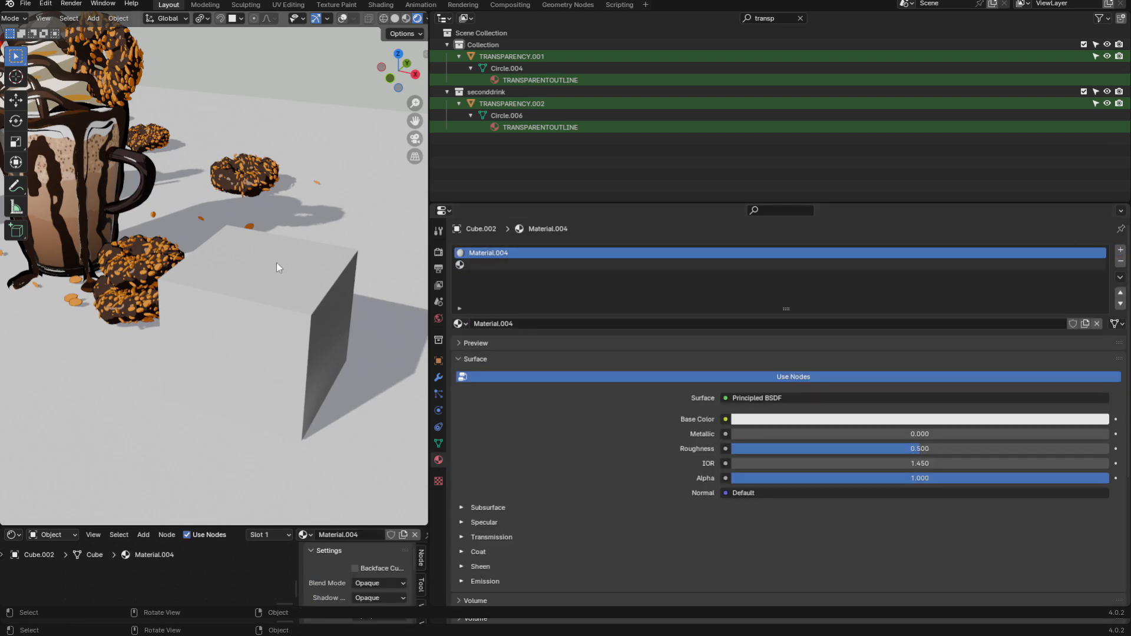
{"action": "left_click", "coordinate": [839, 421]}
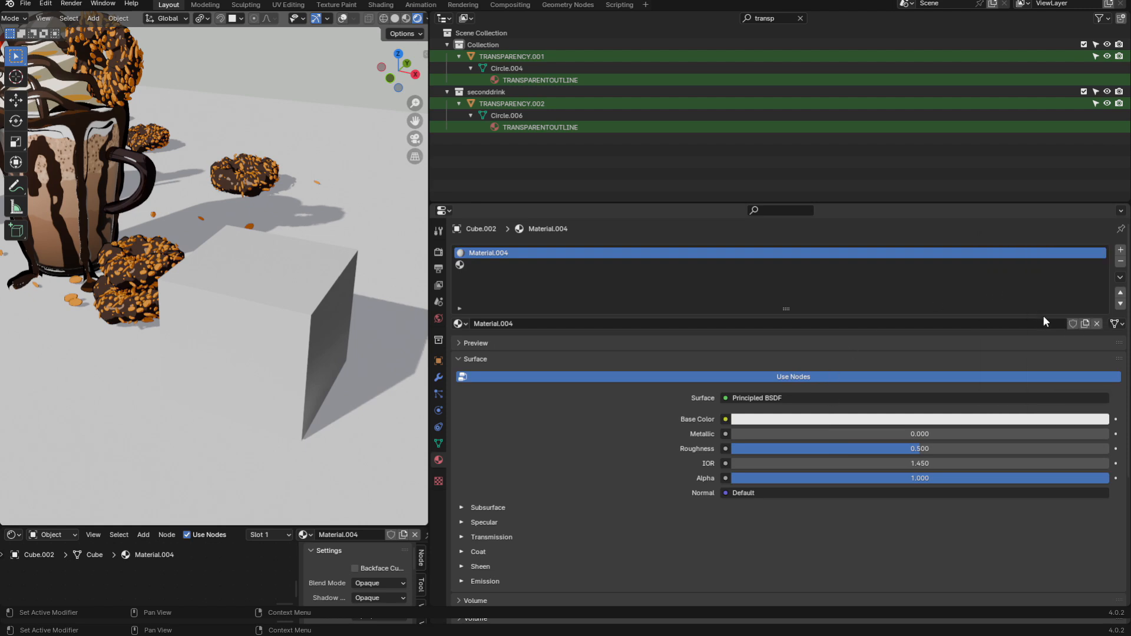
{"action": "left_click", "coordinate": [930, 422]}
{"action": "left_click", "coordinate": [939, 422]}
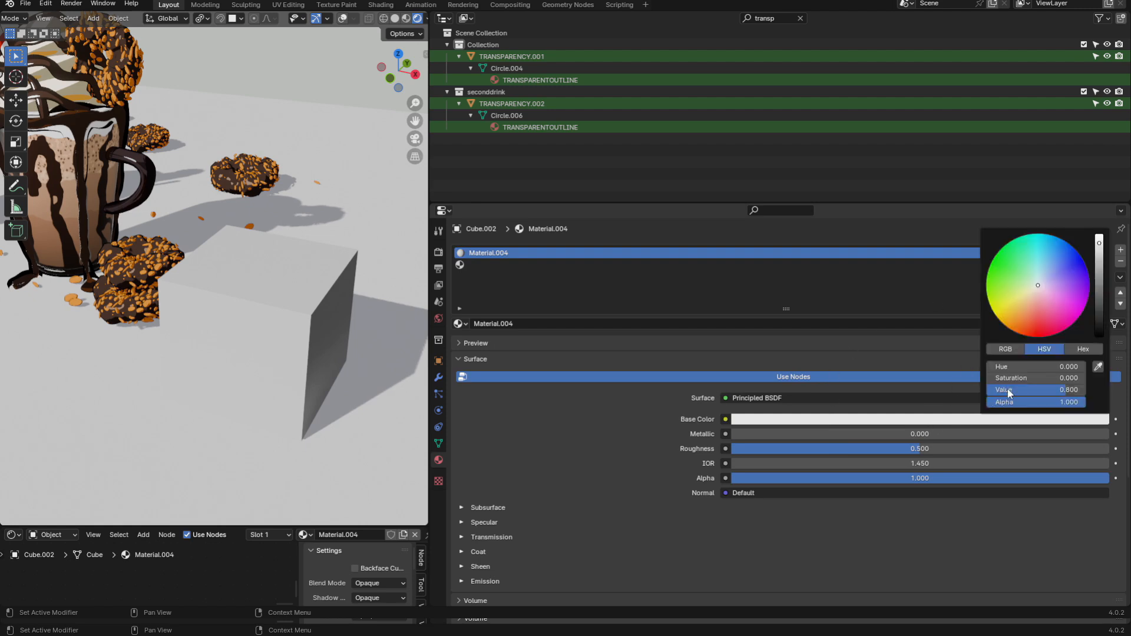
{"action": "left_click", "coordinate": [1023, 321]}
Step: Move the empty material slot above the red material and switch the properties area to the Shader Editor
{"action": "left_click", "coordinate": [766, 266]}
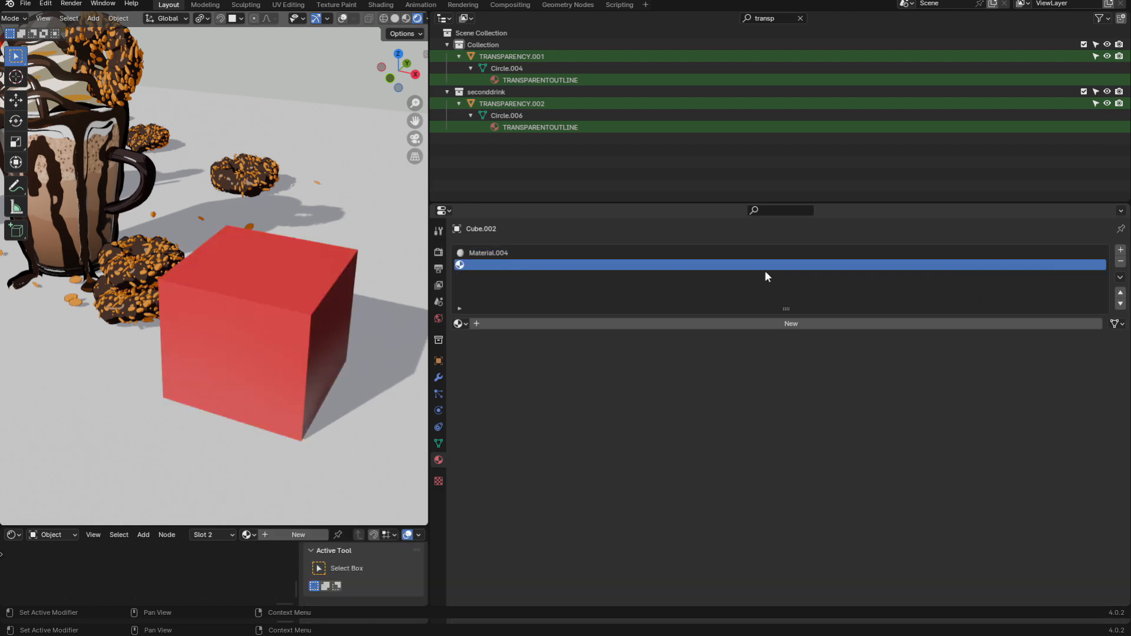
{"action": "left_click", "coordinate": [1121, 294]}
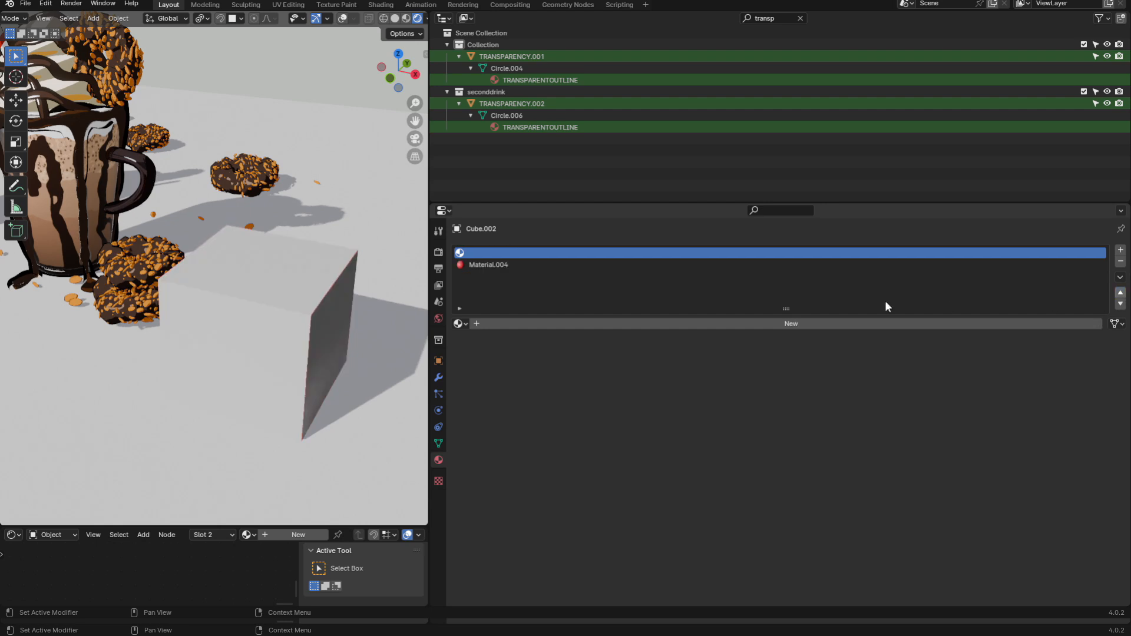
{"action": "left_click", "coordinate": [445, 211]}
{"action": "left_click", "coordinate": [474, 319]}
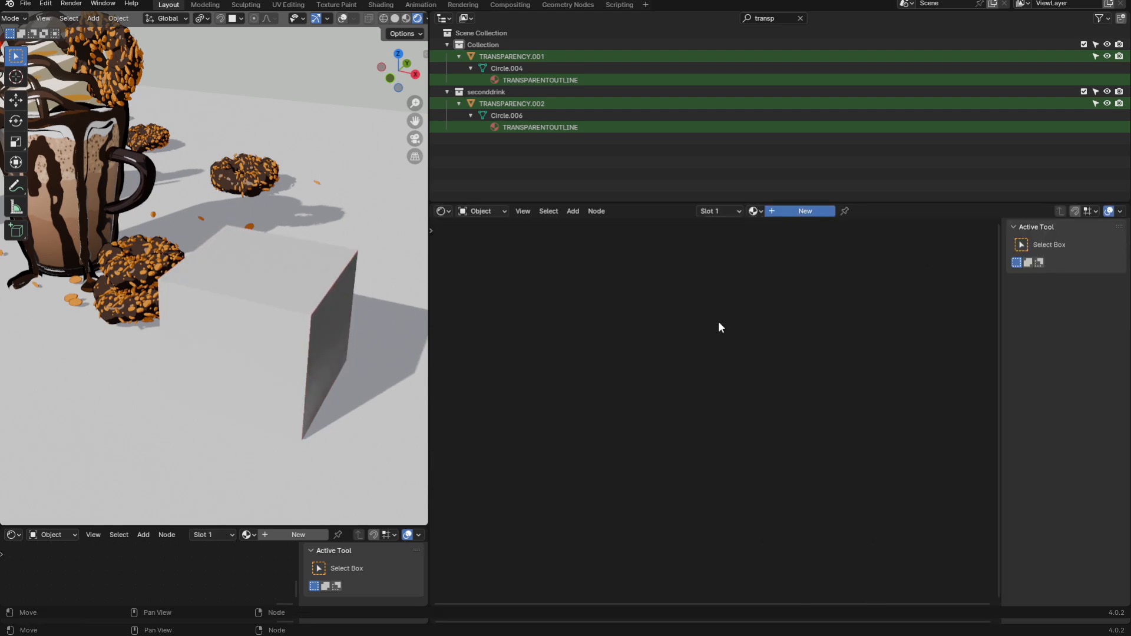
Step: Create a new material in the first slot, replacing its Principled BSDF with an RGB node wired to the output's Surface
{"action": "left_click", "coordinate": [837, 291]}
{"action": "key", "text": "x"}
{"action": "key", "text": "shift+a"}
{"action": "type", "text": "rgb"}
{"action": "key", "text": "Return"}
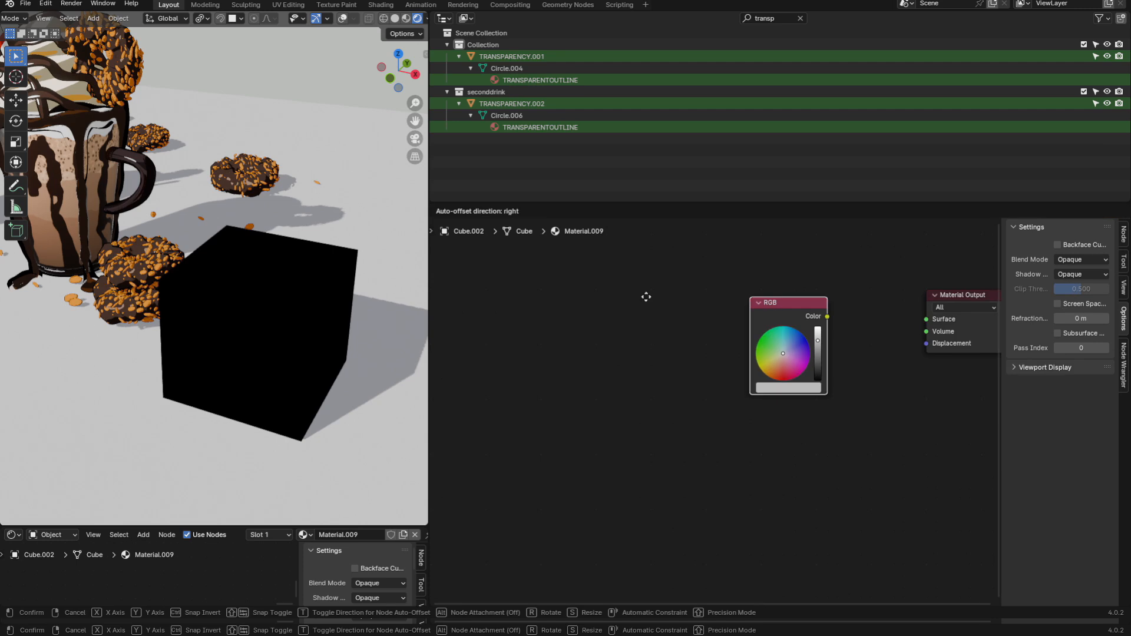
{"action": "left_click", "coordinate": [542, 296]}
{"action": "left_click_drag", "start_coordinate": [723, 317], "coordinate": [931, 316]}
Step: Set the RGB outline color to dark blue, enable Backface Culling, and return to the cube's modifier properties
{"action": "left_click_drag", "start_coordinate": [678, 353], "coordinate": [679, 352]}
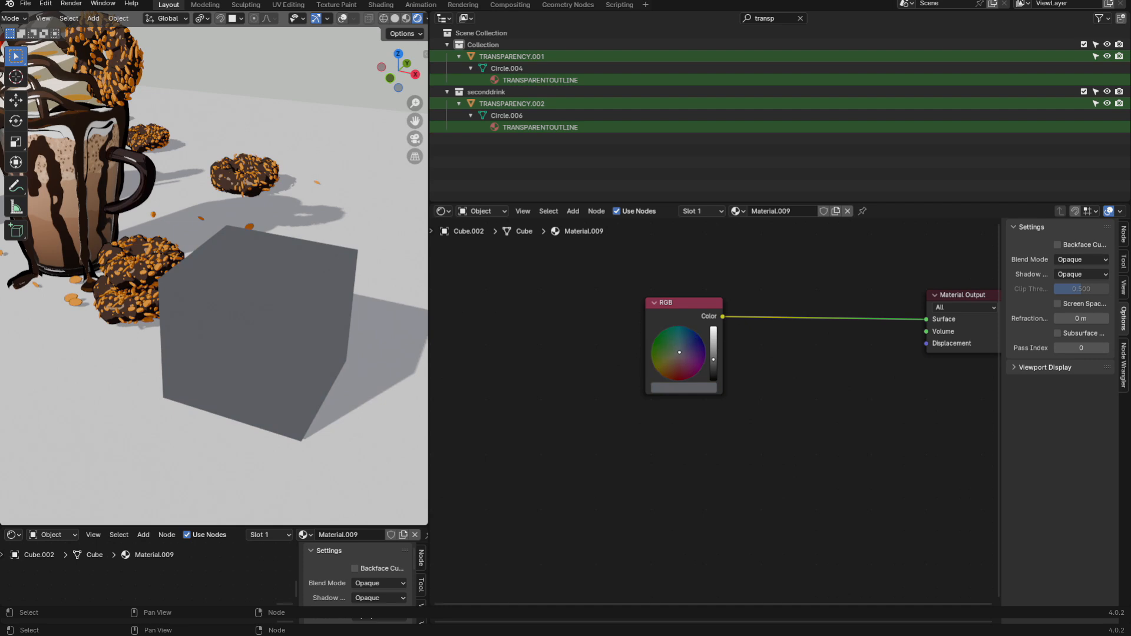
{"action": "left_click_drag", "start_coordinate": [679, 352], "coordinate": [701, 340]}
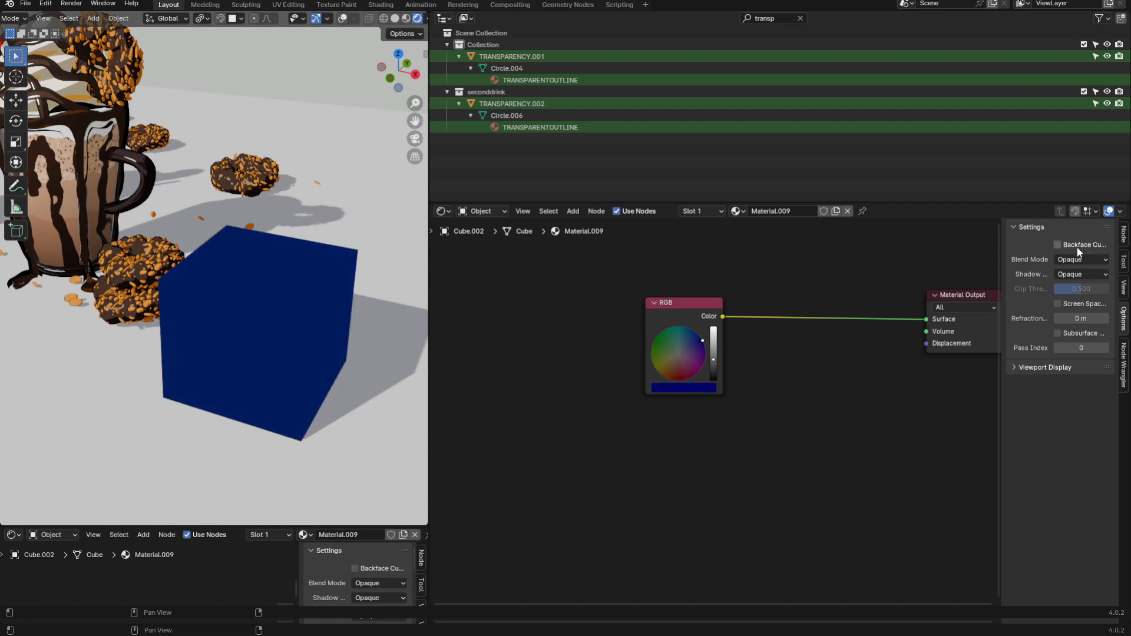
{"action": "left_click", "coordinate": [1057, 245]}
{"action": "left_click", "coordinate": [443, 211]}
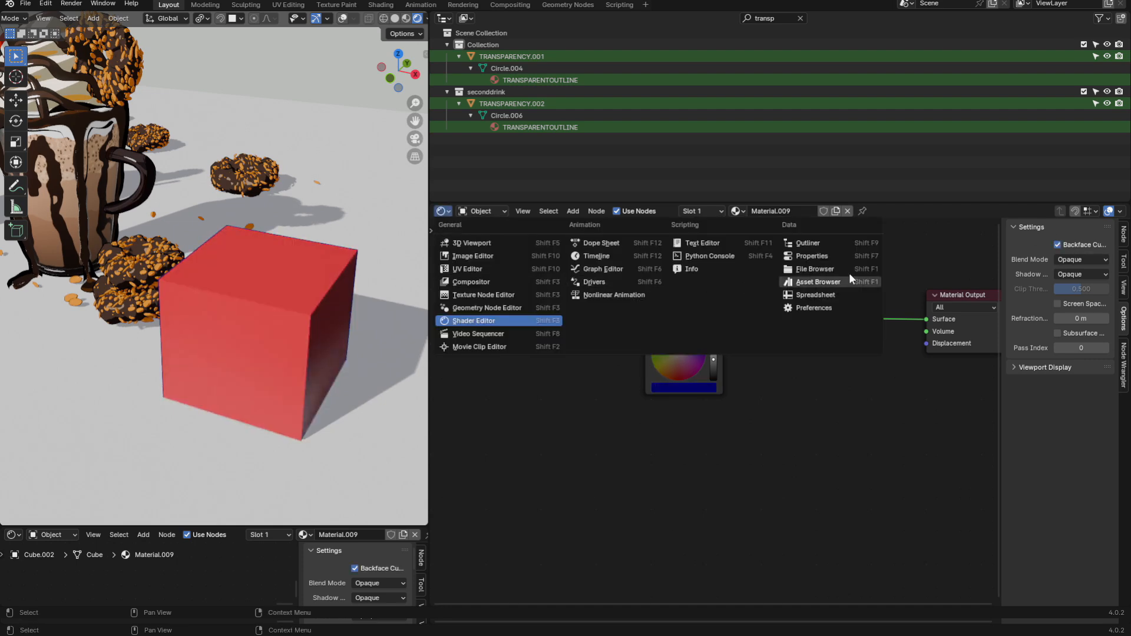
{"action": "left_click", "coordinate": [830, 256]}
{"action": "left_click", "coordinate": [438, 376]}
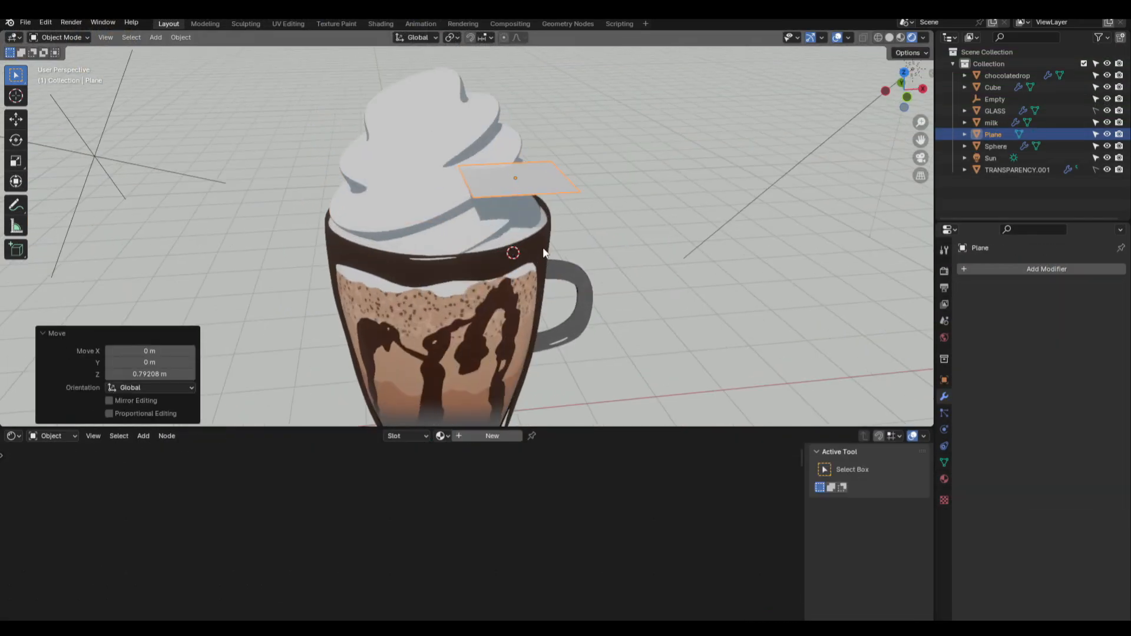
Step: Link the chocolate material to the plane above the mug and add a Solidify modifier to it
{"action": "key", "text": "ctrl+l"}
{"action": "left_click", "coordinate": [563, 168]}
{"action": "left_click", "coordinate": [1015, 270]}
{"action": "type", "text": "sol"}
{"action": "key", "text": "Return"}
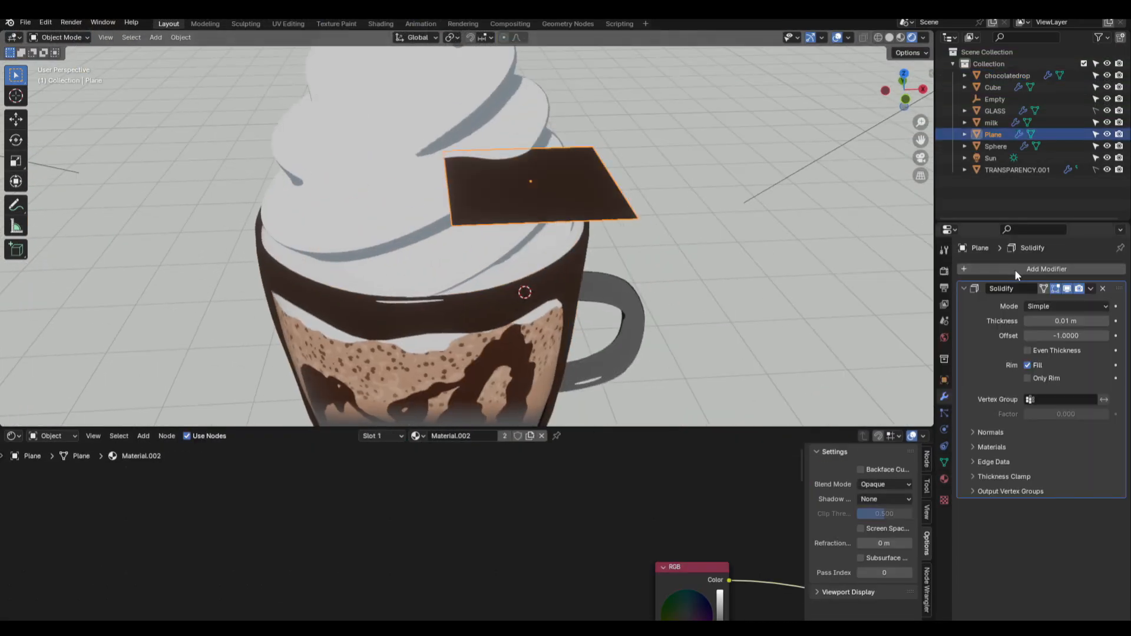
Step: Add a level 1 Subdivision modifier to the plane and set its Solidify thickness to about 0.227 m
{"action": "left_click_drag", "start_coordinate": [1063, 322], "coordinate": [1078, 322]}
{"action": "key", "text": "ctrl+1"}
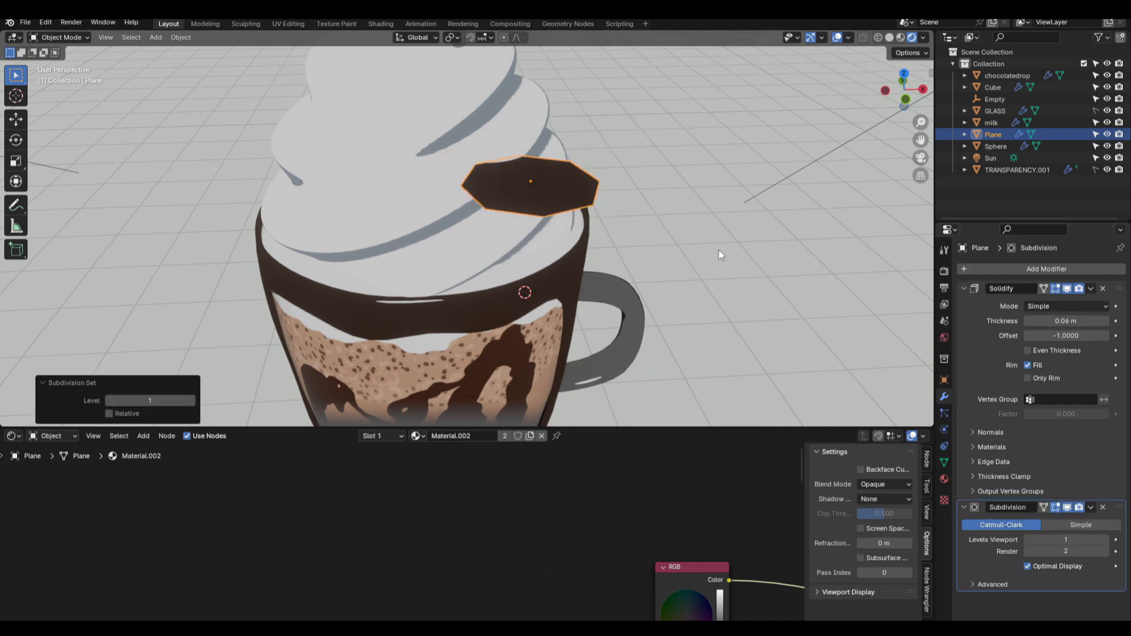
{"action": "middle_click_drag", "start_coordinate": [719, 251], "coordinate": [728, 201]}
{"action": "left_click", "coordinate": [889, 37]}
{"action": "middle_click_drag", "start_coordinate": [678, 195], "coordinate": [672, 231]}
{"action": "left_click_drag", "start_coordinate": [1065, 321], "coordinate": [1084, 321]}
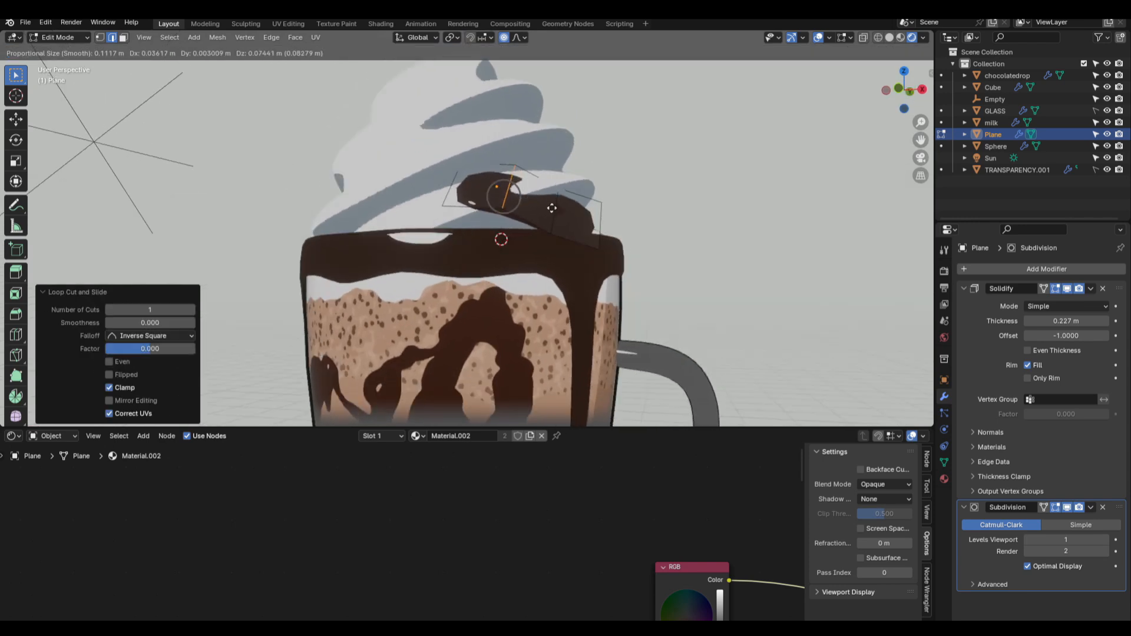
Step: Shape the plane into a chocolate drizzle on the whipped cream by fattening and moving its edges with proportional editing
{"action": "key", "text": "alt+s"}
{"action": "left_click", "coordinate": [575, 189]}
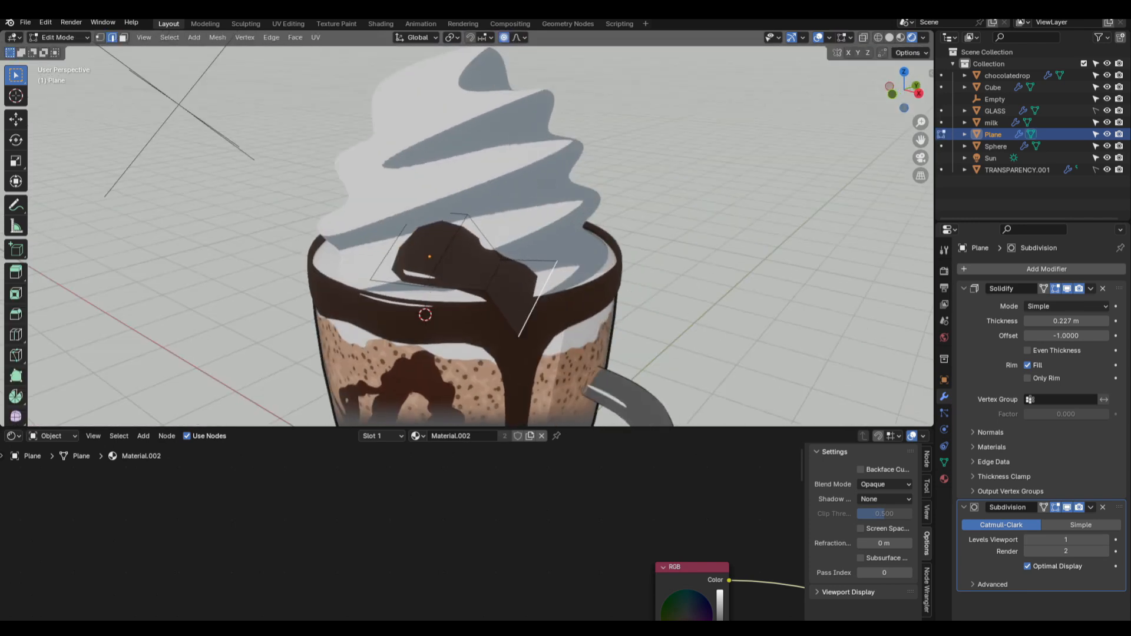
{"action": "key", "text": "g"}
{"action": "left_click", "coordinate": [611, 267]}
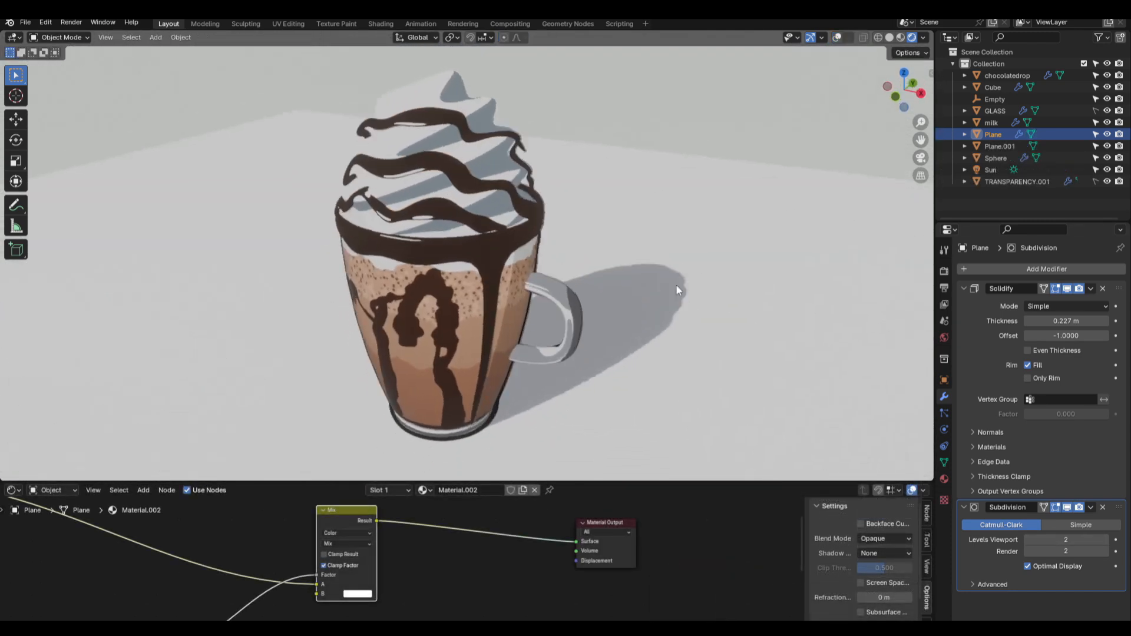
{"action": "key", "text": "Tab"}
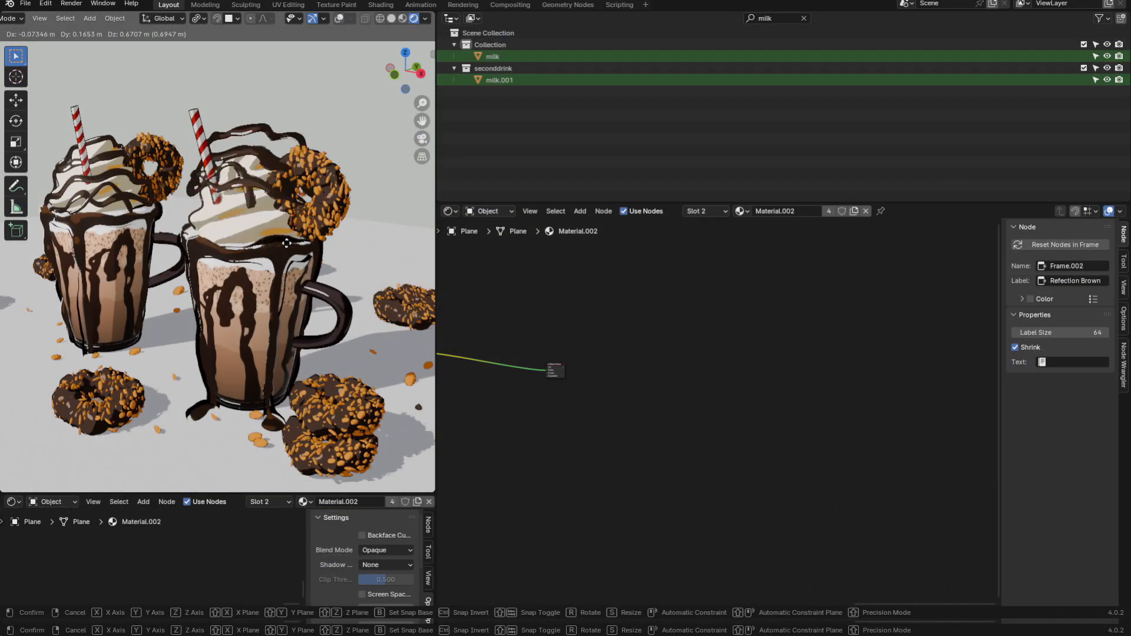
Step: Examine the drizzle material's node tree, including its Base Color, Reflection White and Refection Brown frames
{"action": "key", "text": "Home"}
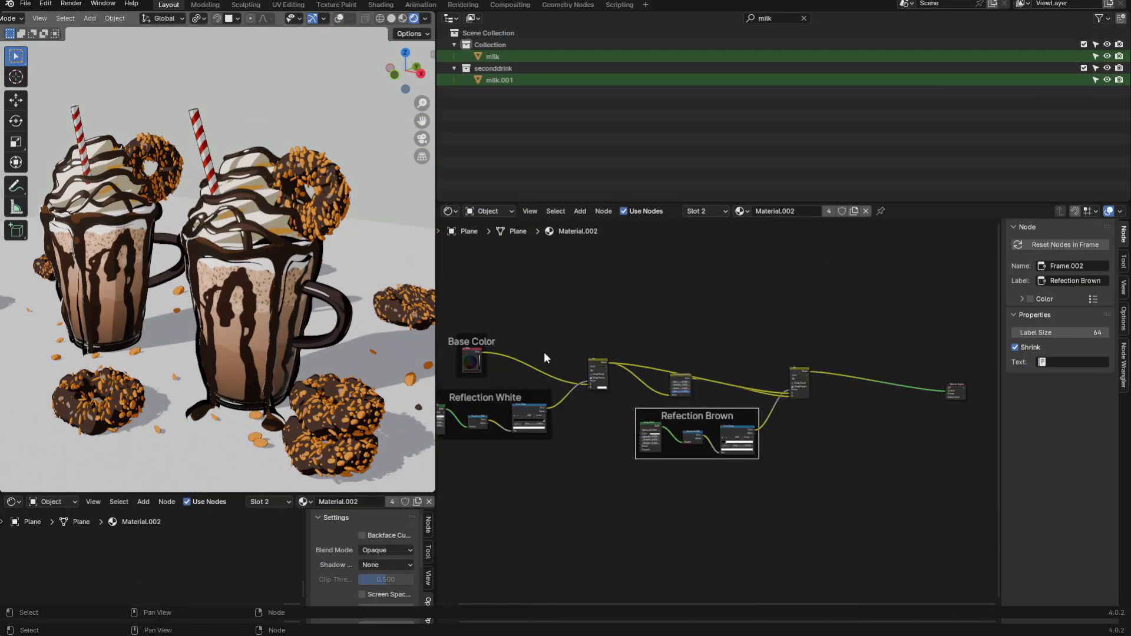
{"action": "scroll", "coordinate": [545, 359], "scroll_direction": "up", "scroll_amount": 9}
{"action": "middle_click_drag", "start_coordinate": [545, 358], "coordinate": [689, 298]}
{"action": "scroll", "coordinate": [769, 346], "scroll_direction": "down", "scroll_amount": 3}
{"action": "middle_click_drag", "start_coordinate": [769, 346], "coordinate": [702, 373]}
{"action": "scroll", "coordinate": [850, 375], "scroll_direction": "down", "scroll_amount": 1}
{"action": "middle_click_drag", "start_coordinate": [881, 370], "coordinate": [616, 368]}
{"action": "scroll", "coordinate": [458, 385], "scroll_direction": "up", "scroll_amount": 3}
{"action": "middle_click_drag", "start_coordinate": [458, 384], "coordinate": [835, 383]}
{"action": "left_click_drag", "start_coordinate": [795, 498], "coordinate": [556, 414]}
{"action": "middle_click_drag", "start_coordinate": [739, 445], "coordinate": [671, 412]}
{"action": "scroll", "coordinate": [671, 412], "scroll_direction": "down", "scroll_amount": 2}
{"action": "left_click_drag", "start_coordinate": [626, 343], "coordinate": [500, 278]}
{"action": "middle_click_drag", "start_coordinate": [772, 434], "coordinate": [534, 444]}
{"action": "left_click_drag", "start_coordinate": [804, 524], "coordinate": [608, 431]}
{"action": "scroll", "coordinate": [772, 475], "scroll_direction": "down", "scroll_amount": 1}
{"action": "middle_click_drag", "start_coordinate": [772, 474], "coordinate": [593, 502]}
{"action": "scroll", "coordinate": [773, 441], "scroll_direction": "up", "scroll_amount": 3}
{"action": "left_click_drag", "start_coordinate": [823, 436], "coordinate": [659, 351]}
{"action": "scroll", "coordinate": [720, 413], "scroll_direction": "down", "scroll_amount": 2}
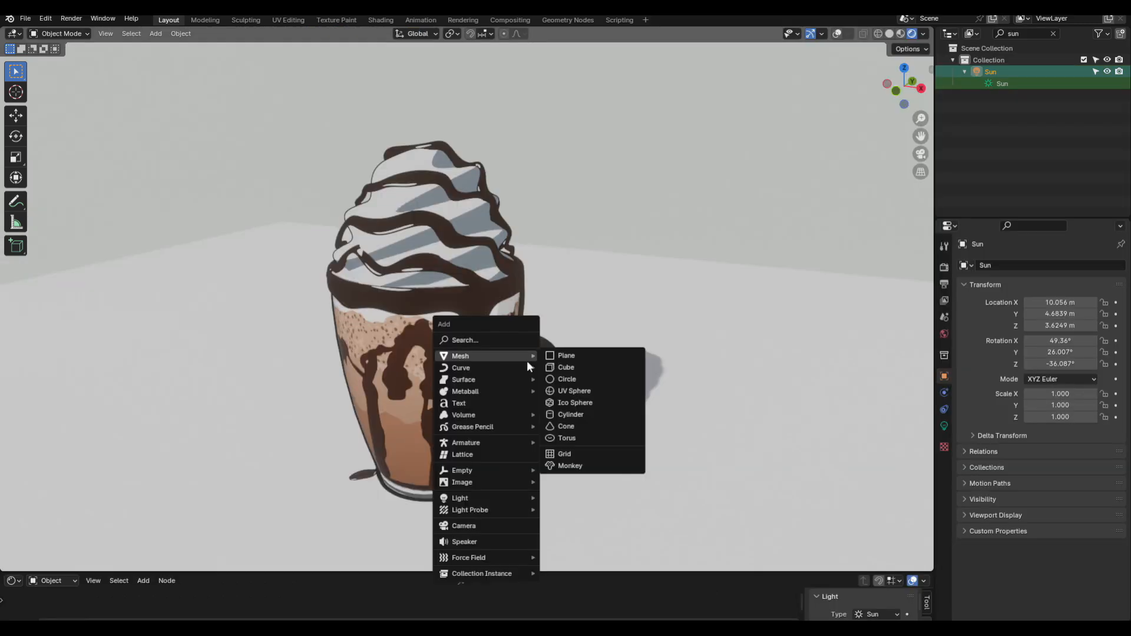
Step: Add a cylinder beside the mug, inset its end faces, and open its center to form a ring
{"action": "left_click", "coordinate": [570, 414]}
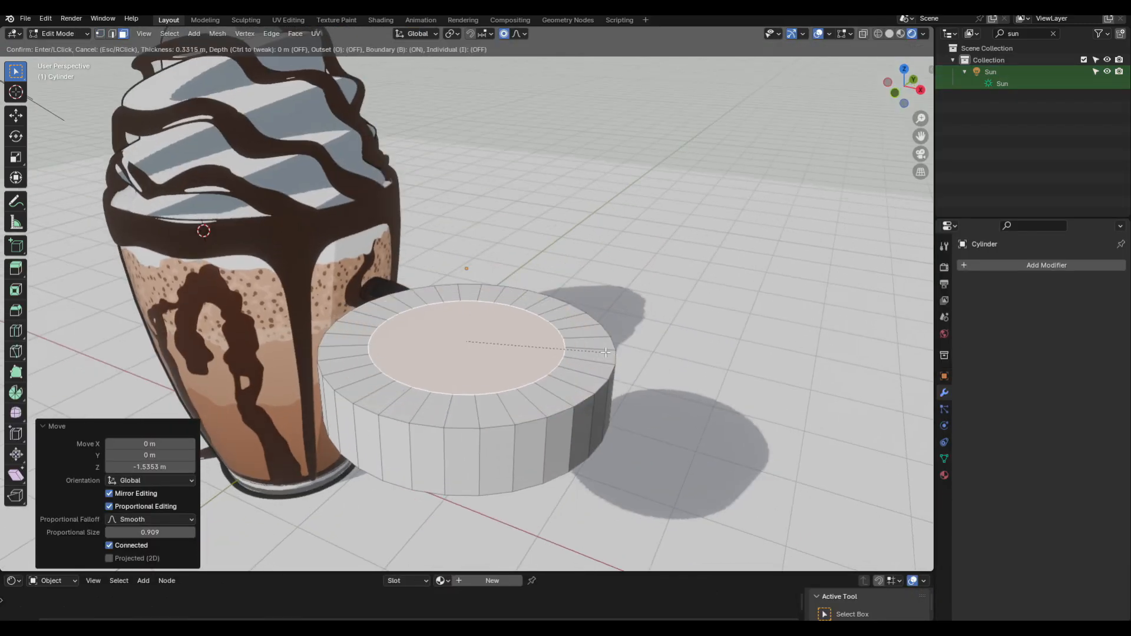
{"action": "middle_click_drag", "start_coordinate": [530, 295], "coordinate": [604, 362]}
{"action": "key", "text": "ctrl+z"}
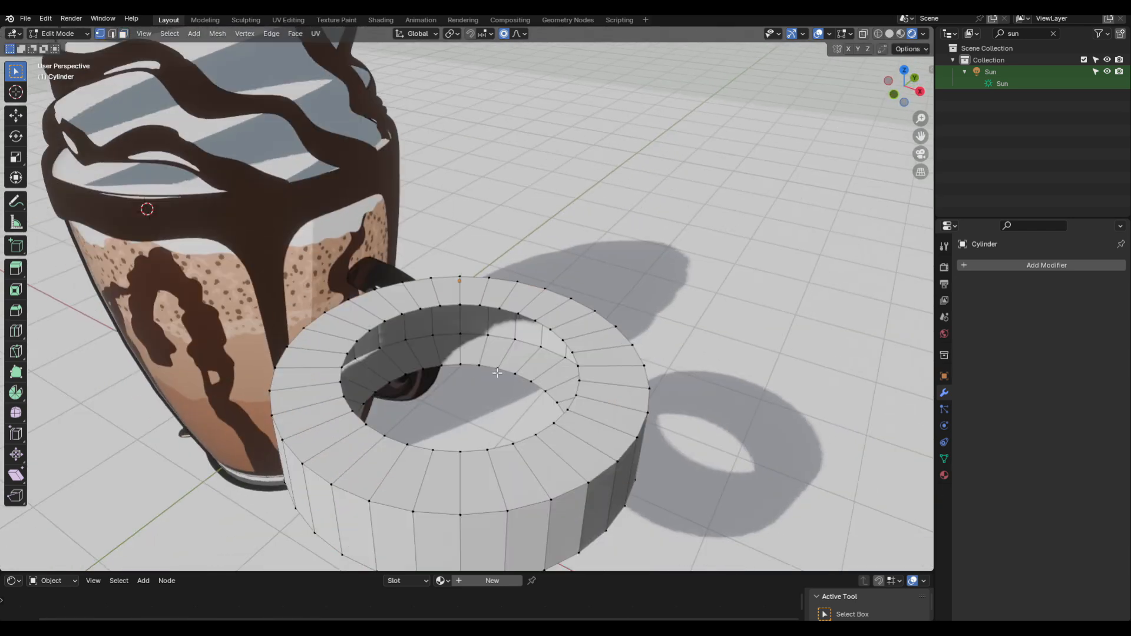
{"action": "key", "text": "F3"}
{"action": "key", "text": "Return"}
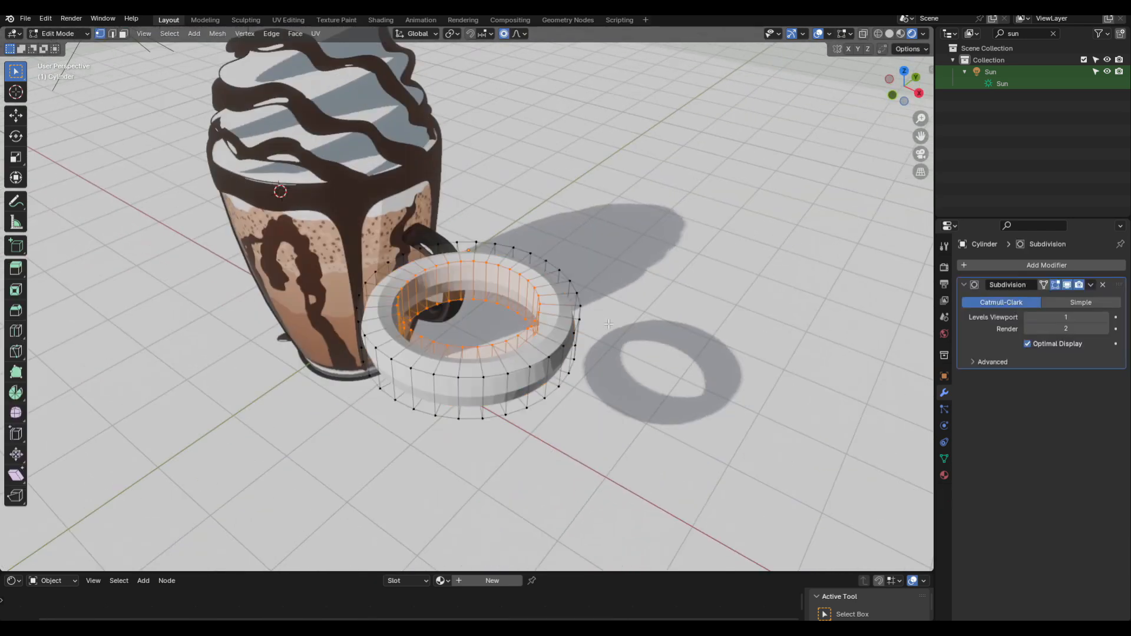
Step: Scale the ring's inner edge loops to about 0.71 with proportional editing, and scale them along Z
{"action": "key", "text": "s"}
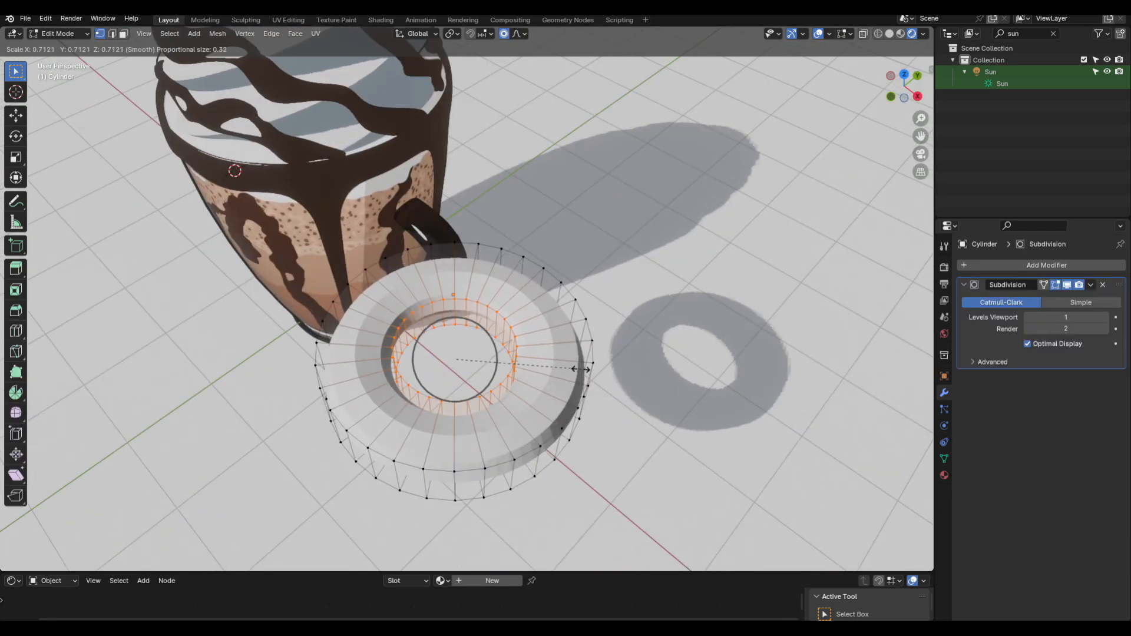
{"action": "key", "text": "Return"}
{"action": "mouse_move", "coordinate": [742, 371]}
{"action": "middle_mouse_down"}
{"action": "mouse_move", "coordinate": [692, 309]}
{"action": "mouse_move", "coordinate": [736, 407]}
{"action": "mouse_move", "coordinate": [730, 356]}
{"action": "middle_mouse_up"}
{"action": "key", "text": "s"}
{"action": "key", "text": "z"}
{"action": "left_click", "coordinate": [691, 308]}
Step: Set the ring's viewport subdivision level to 2 and move it about -0.18 m in X and Y and -0.10 m in Z
{"action": "key", "text": "shift+alt+z"}
{"action": "key", "text": "Tab"}
{"action": "left_click", "coordinate": [1105, 318]}
{"action": "key", "text": "g"}
{"action": "left_click", "coordinate": [599, 368]}
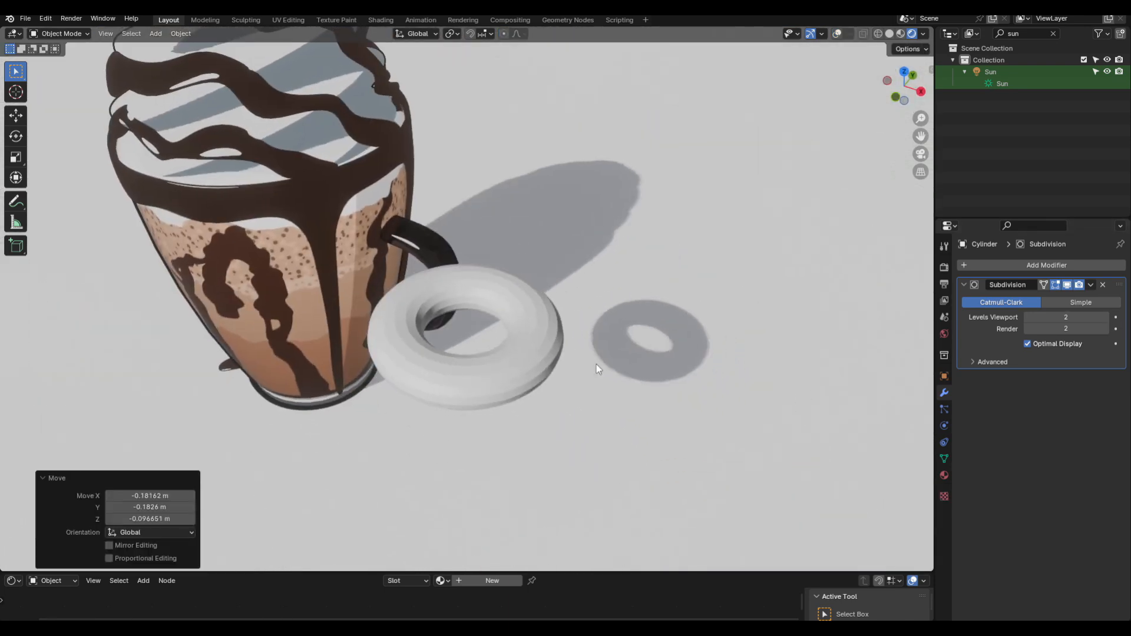
Step: Narrow the doughnut's hole by scaling its inner loops to about 0.731 in X and Y
{"action": "key", "text": "Tab"}
{"action": "key", "text": "shift+alt+z"}
{"action": "key", "text": "s"}
{"action": "key", "text": "shift+z"}
{"action": "left_click", "coordinate": [571, 320]}
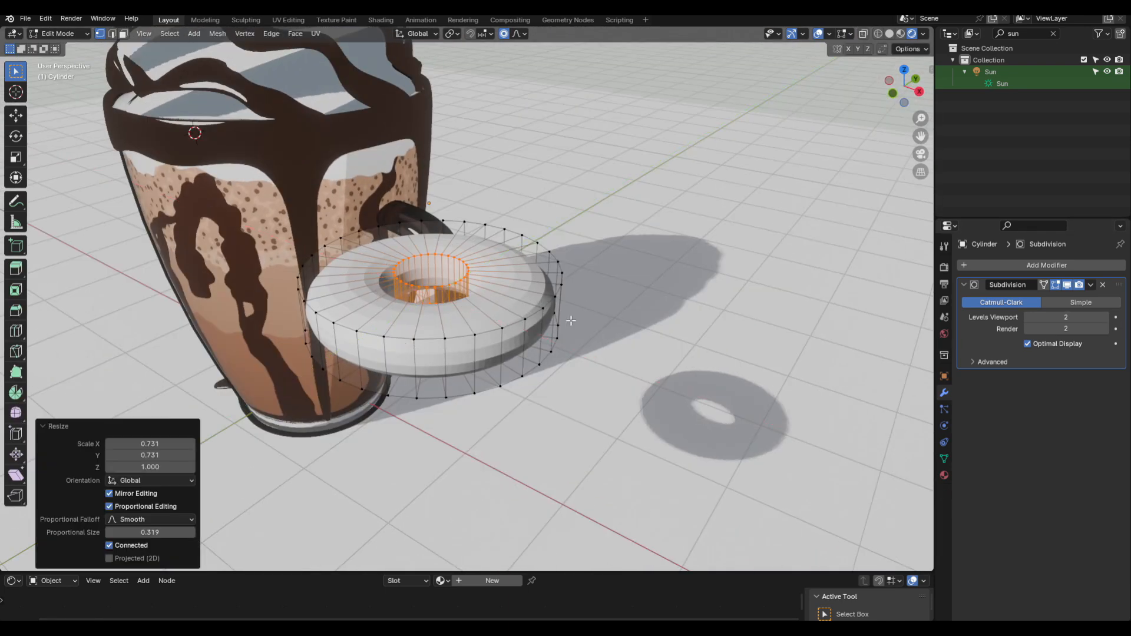
Step: Refine the doughnut's cross-section by scaling the inner loops further in the XY plane with proportional editing
{"action": "key", "text": "s"}
{"action": "key", "text": "shift+z"}
{"action": "middle_click_drag", "start_coordinate": [570, 320], "coordinate": [595, 321]}
{"action": "left_click", "coordinate": [595, 364]}
{"action": "key", "text": "shift+alt+z"}
{"action": "key", "text": "s"}
{"action": "key", "text": "shift+z"}
{"action": "left_click", "coordinate": [584, 379]}
Step: Scale the whole doughnut along Z in Object Mode
{"action": "key", "text": "Tab"}
{"action": "key", "text": "s"}
{"action": "key", "text": "z"}
{"action": "left_click", "coordinate": [603, 313]}
{"action": "key", "text": "Tab"}
{"action": "key", "text": "shift+alt+z"}
{"action": "left_click", "coordinate": [533, 252], "text": "alt"}
{"action": "key", "text": "g"}
{"action": "key", "text": "z"}
{"action": "key", "text": "Escape"}
{"action": "key", "text": "a"}
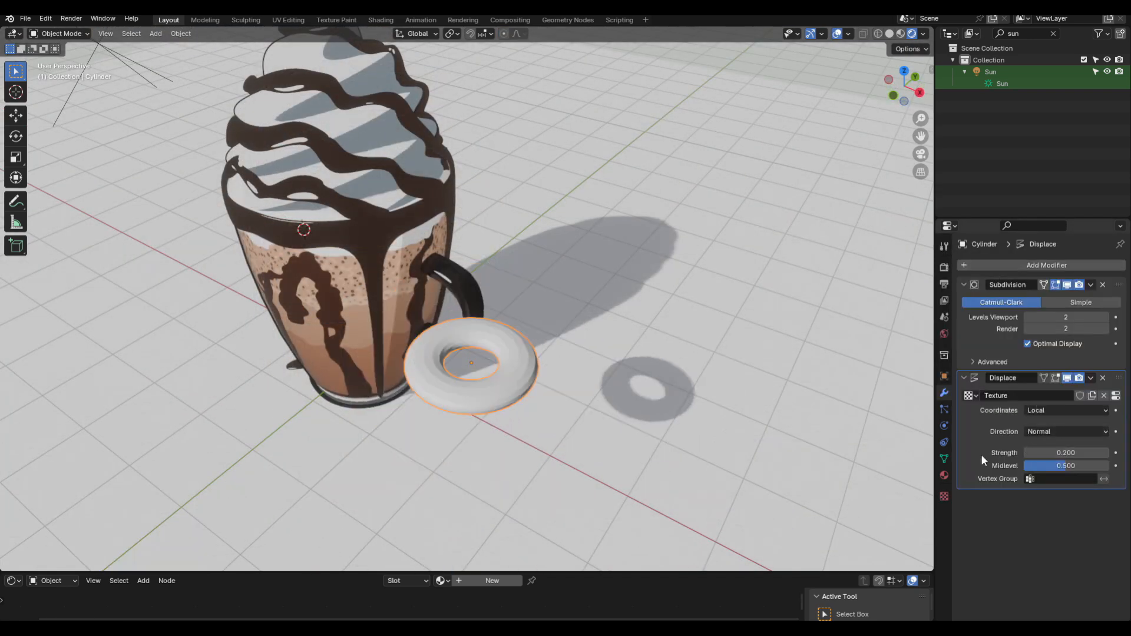
Step: Set the doughnut's Displace texture to Clouds with a size of 0.70
{"action": "left_click", "coordinate": [944, 497]}
{"action": "left_click", "coordinate": [1054, 301]}
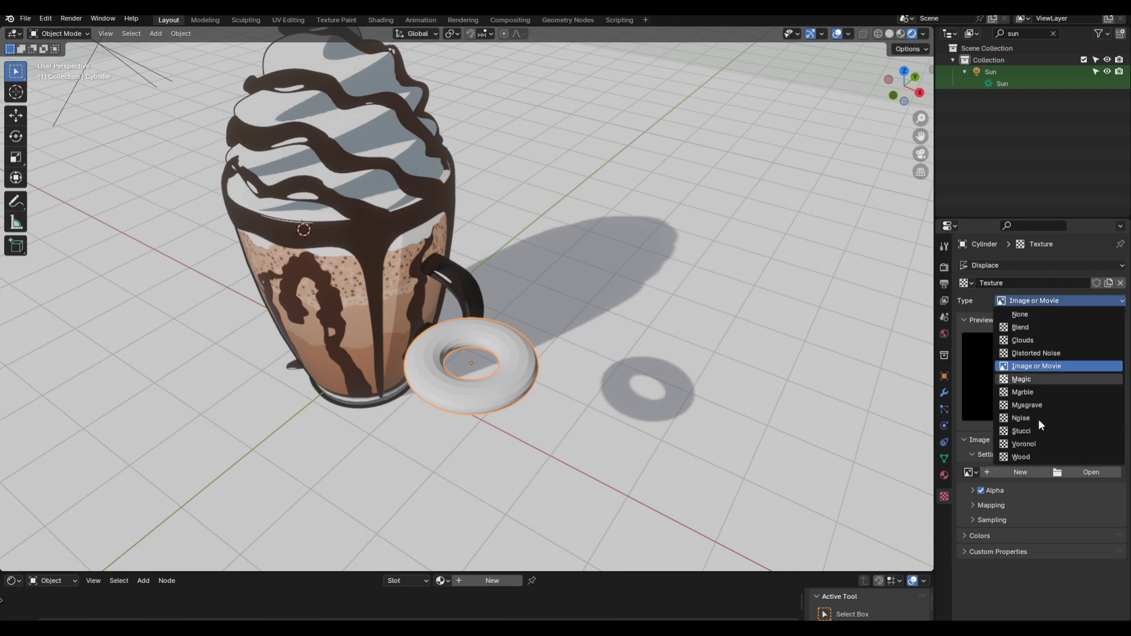
{"action": "left_click", "coordinate": [1035, 340]}
{"action": "left_click_drag", "start_coordinate": [1073, 510], "coordinate": [1100, 511]}
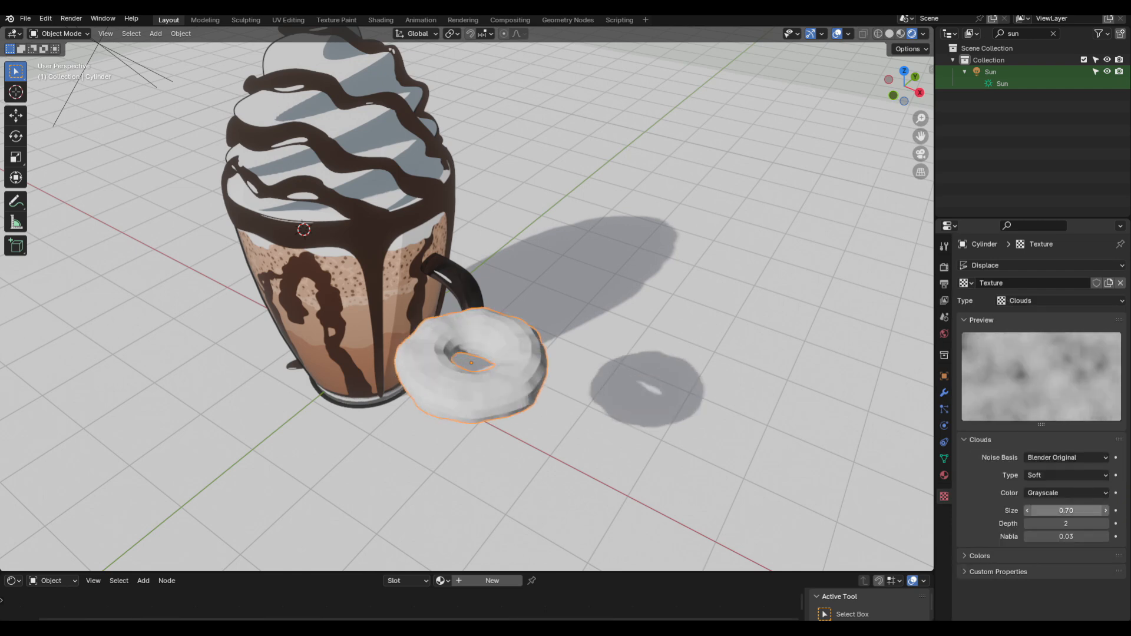
{"action": "left_click", "coordinate": [945, 393]}
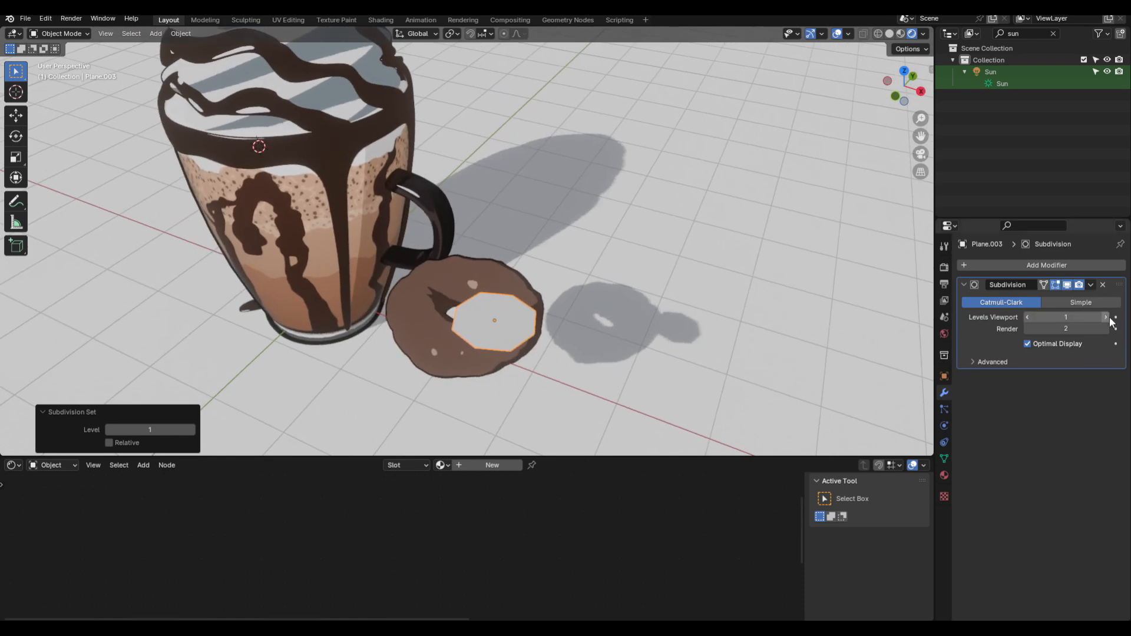
Step: Add a Solidify modifier to the small nut plane on the doughnut, thicken it, and set its Clouds texture size to about 0.25
{"action": "left_click", "coordinate": [1046, 265]}
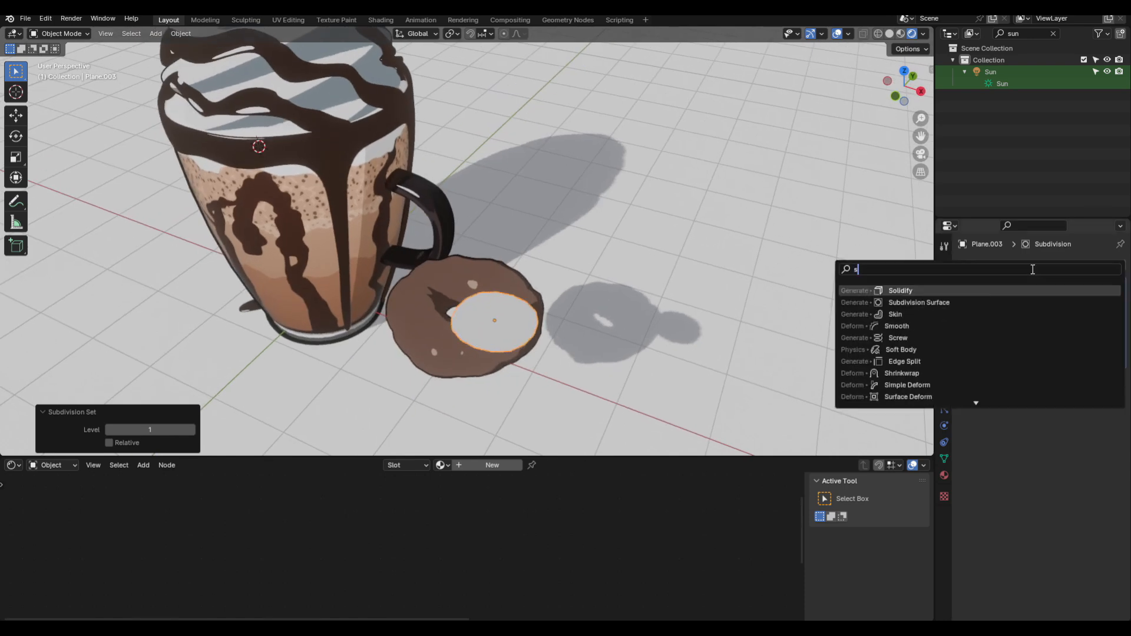
{"action": "left_click", "coordinate": [872, 353]}
{"action": "left_click_drag", "start_coordinate": [1066, 317], "coordinate": [1090, 317]}
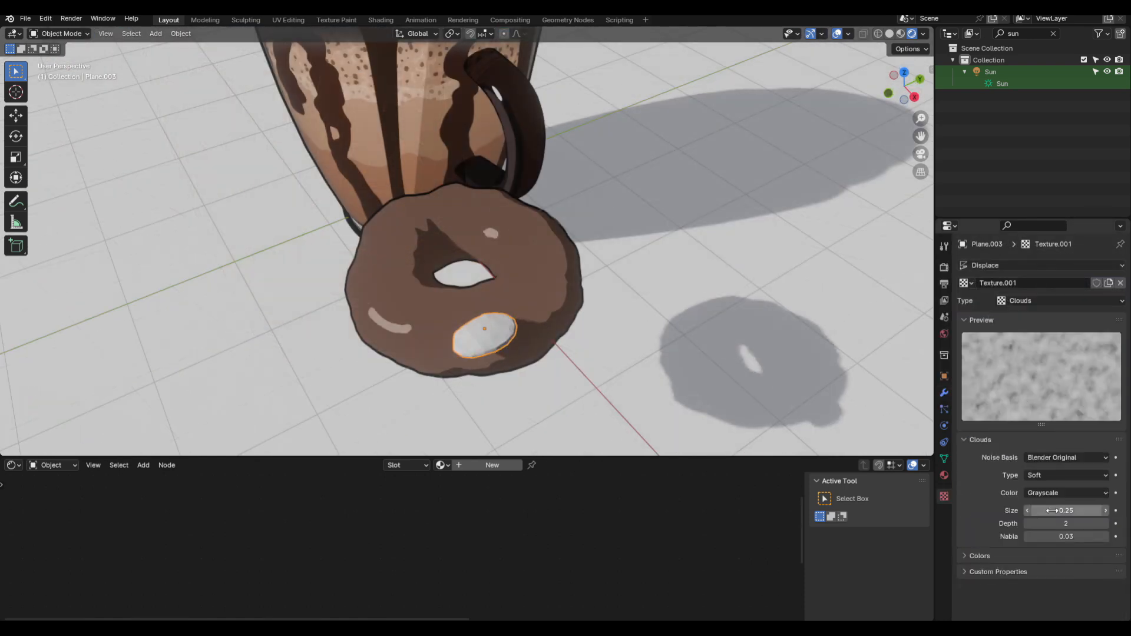
{"action": "left_click_drag", "start_coordinate": [1058, 511], "coordinate": [1066, 511]}
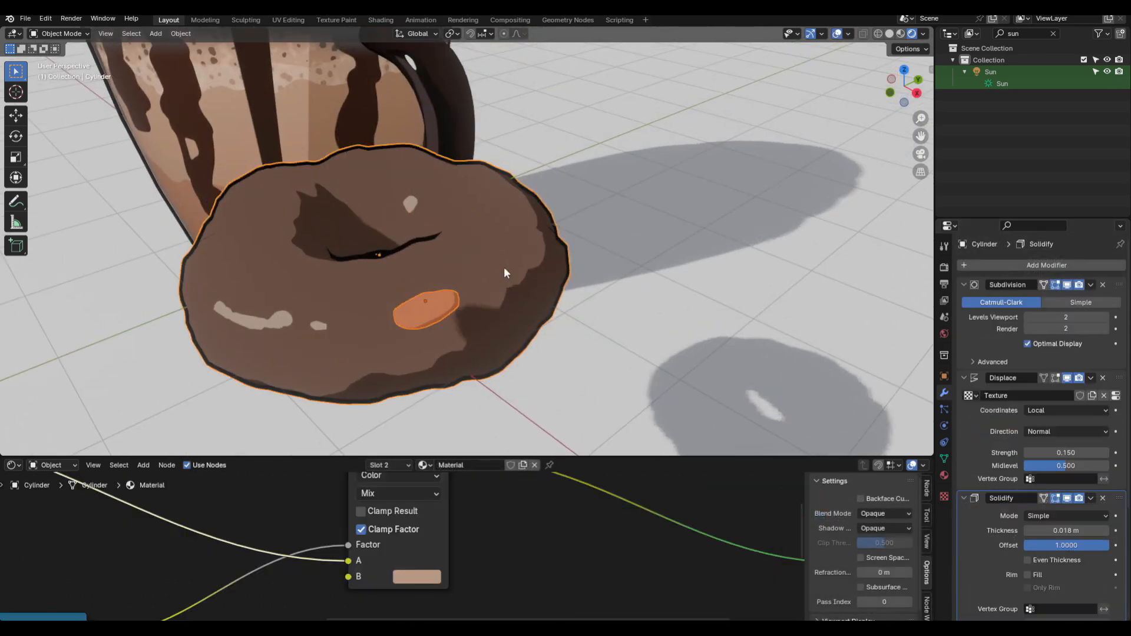
Step: Parent the nut to the doughnut using the Object option
{"action": "key", "text": "ctrl+p"}
{"action": "left_click", "coordinate": [498, 297]}
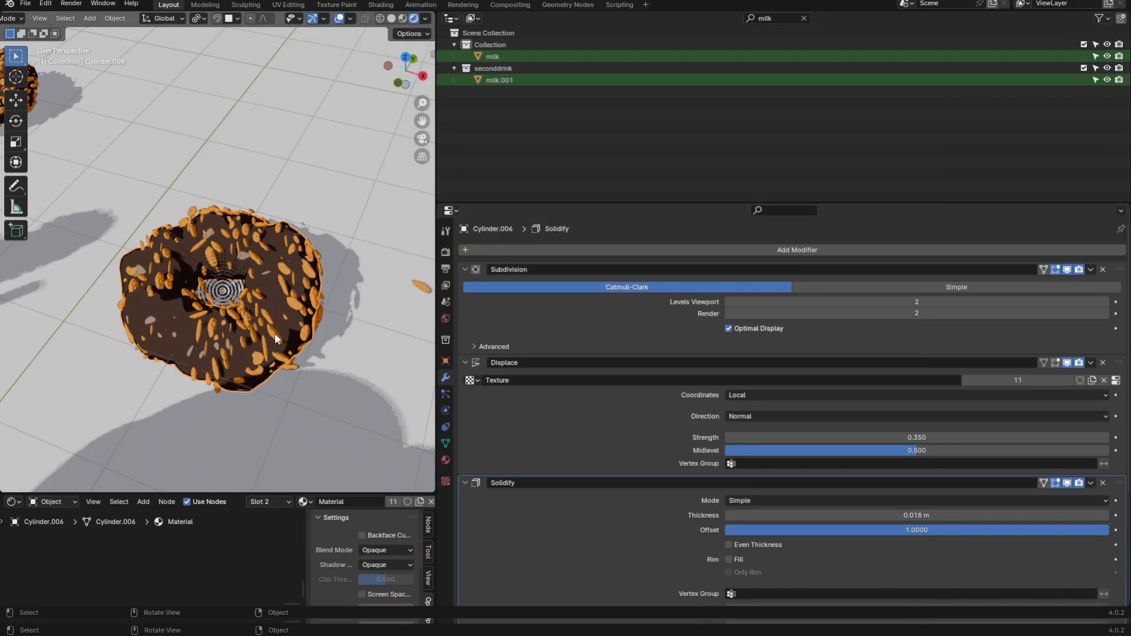
Step: Reposition a single nut on the nut-covered doughnut and check the result with the overlays hidden
{"action": "left_click", "coordinate": [276, 338]}
{"action": "key", "text": "g"}
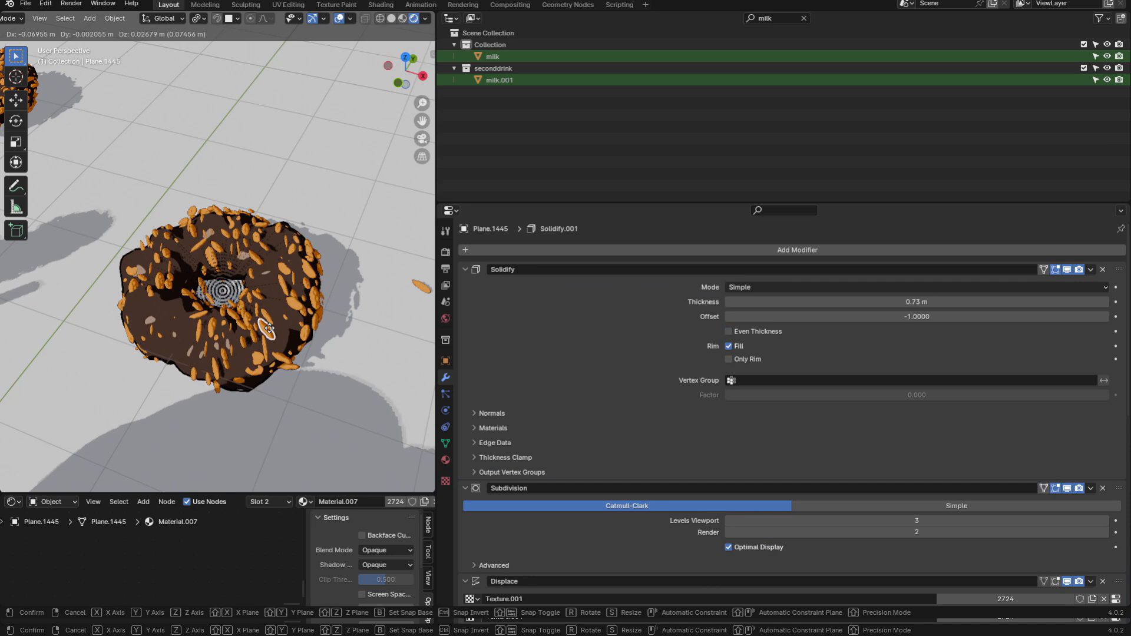
{"action": "left_click", "coordinate": [305, 336]}
{"action": "key", "text": "shift+alt+z"}
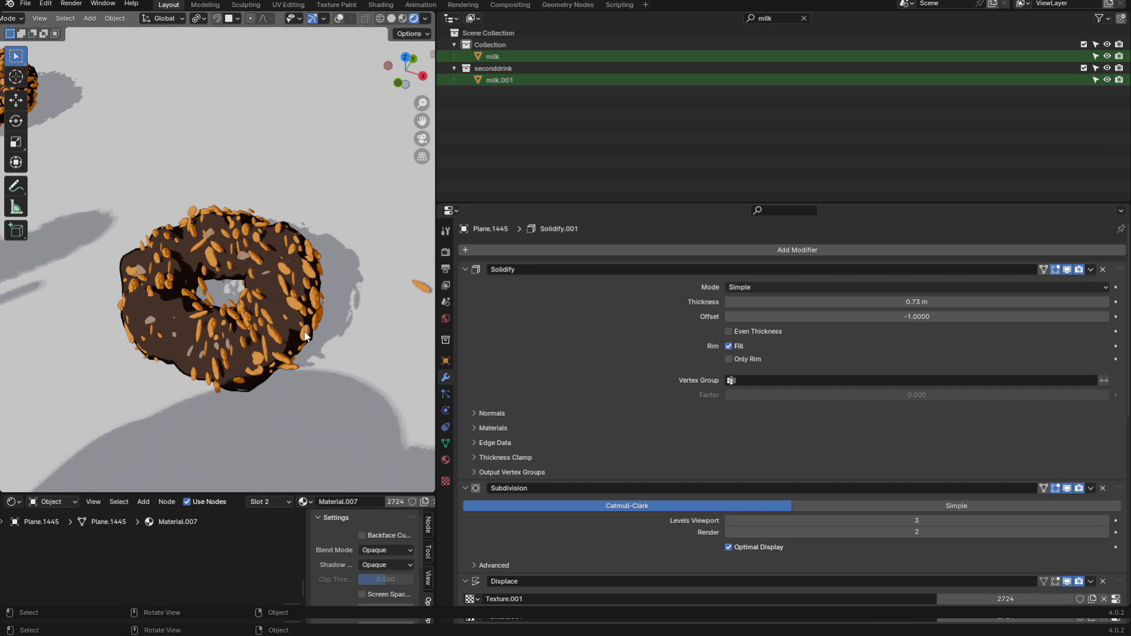
{"action": "key", "text": "shift+alt+z"}
Step: Parent the repositioned nut to its doughnut with the Object option, and test by moving the doughnut on the mug
{"action": "middle_click_drag", "start_coordinate": [248, 320], "coordinate": [246, 313], "text": "shift"}
{"action": "left_click", "coordinate": [247, 313]}
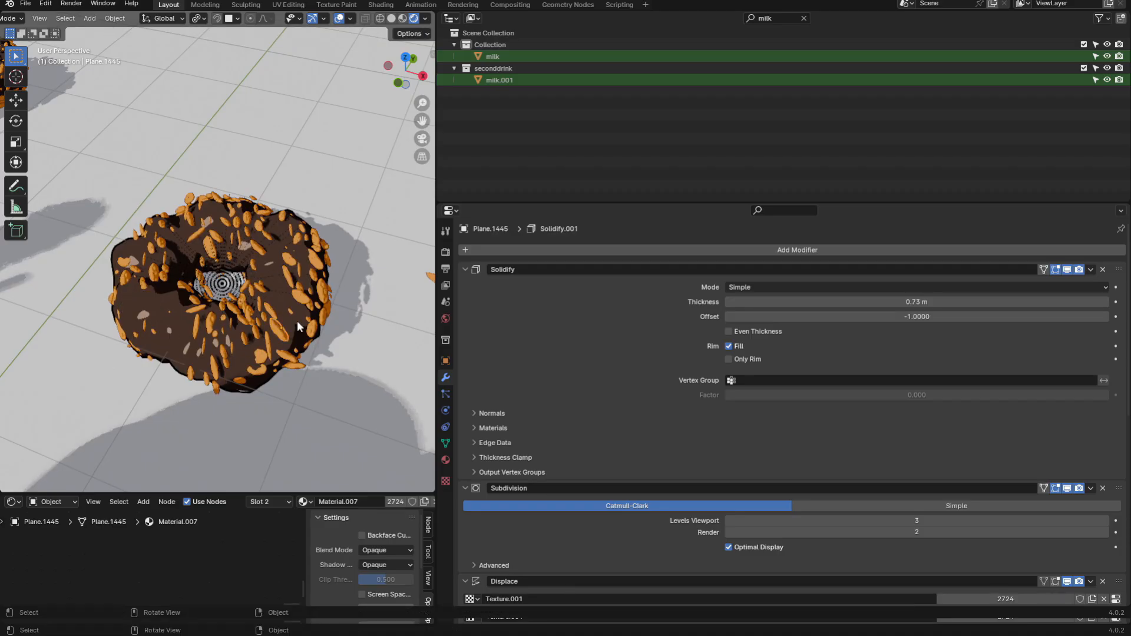
{"action": "left_click", "coordinate": [297, 326]}
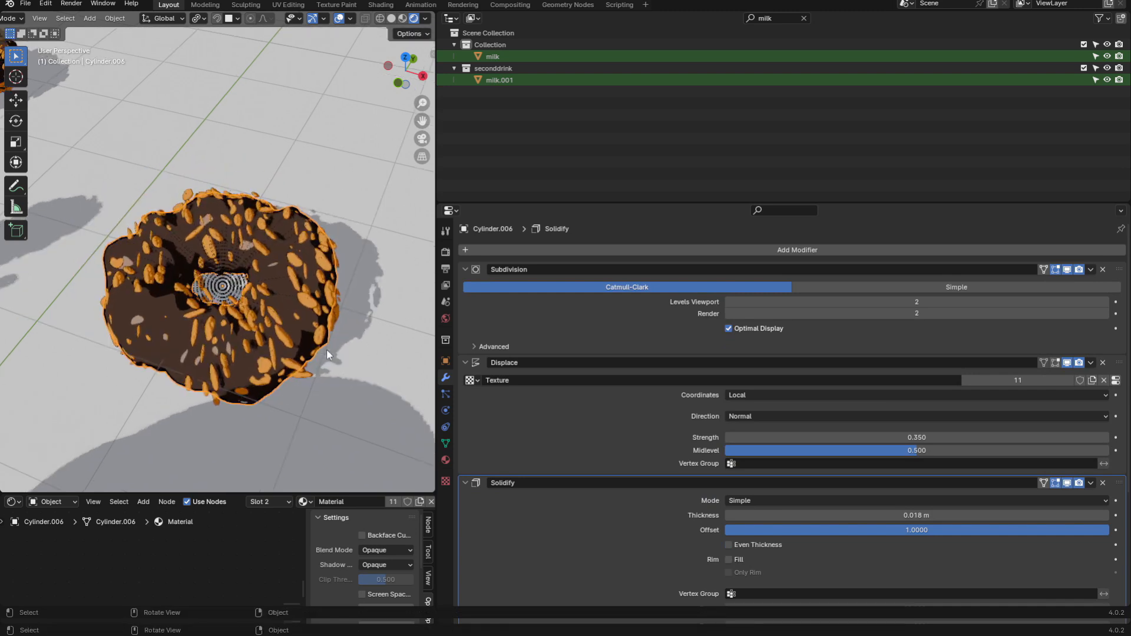
{"action": "left_click", "coordinate": [291, 333]}
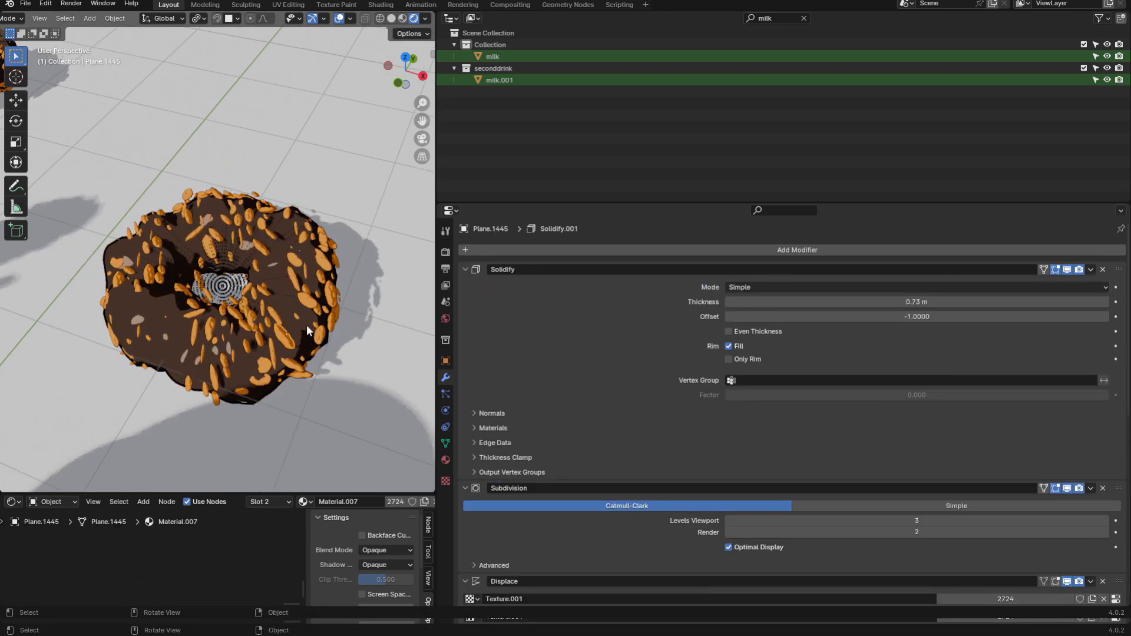
{"action": "left_click", "coordinate": [289, 309], "text": "shift"}
{"action": "key", "text": "ctrl+p"}
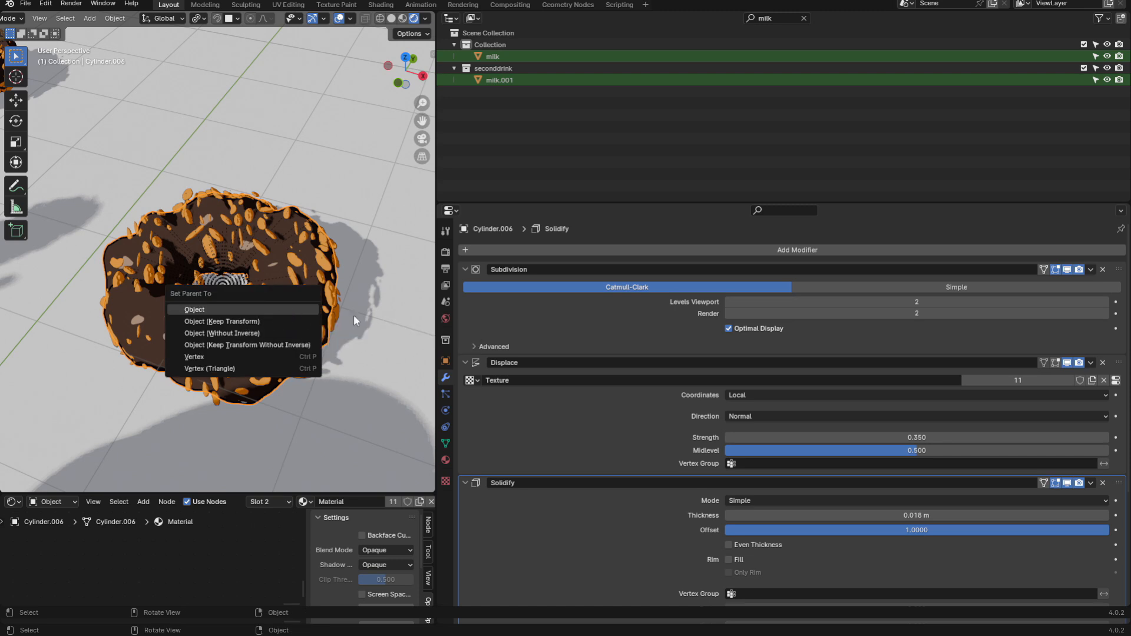
{"action": "left_click", "coordinate": [259, 311]}
{"action": "key", "text": "g"}
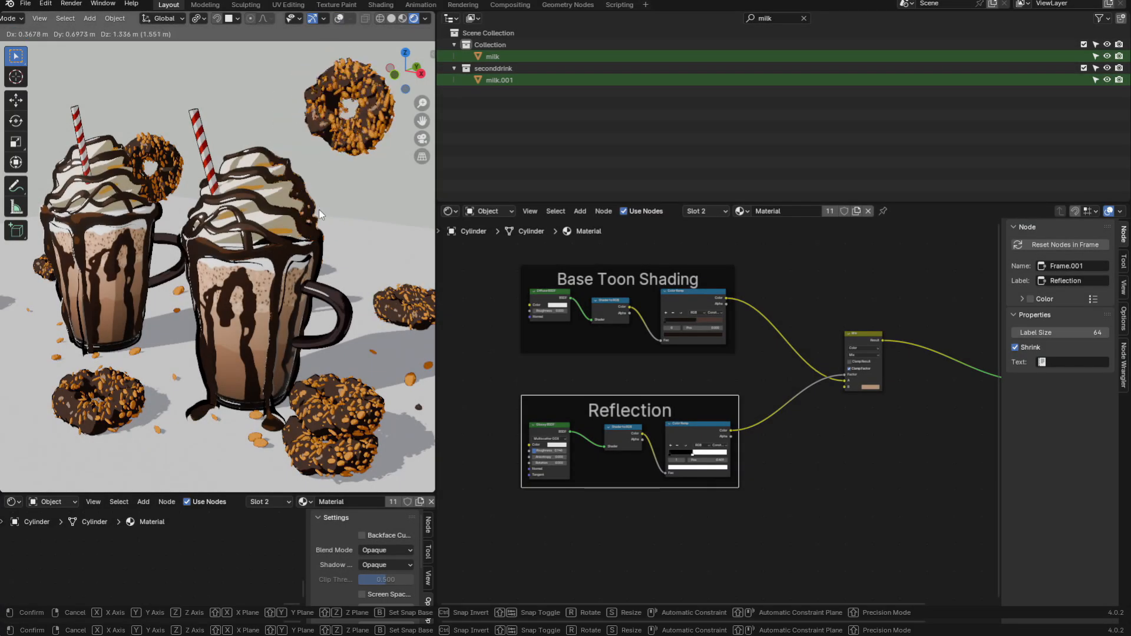
{"action": "right_click", "coordinate": [319, 209]}
Step: Examine the doughnut material's Base Toon Shading and Reflection node groups, and the node chain of the nut material
{"action": "scroll", "coordinate": [805, 353], "scroll_direction": "up", "scroll_amount": 2}
{"action": "mouse_move", "coordinate": [805, 353]}
{"action": "middle_mouse_down"}
{"action": "mouse_move", "coordinate": [671, 338]}
{"action": "mouse_move", "coordinate": [798, 356]}
{"action": "middle_mouse_up"}
{"action": "scroll", "coordinate": [686, 332], "scroll_direction": "down", "scroll_amount": 3}
{"action": "left_click_drag", "start_coordinate": [767, 491], "coordinate": [473, 281]}
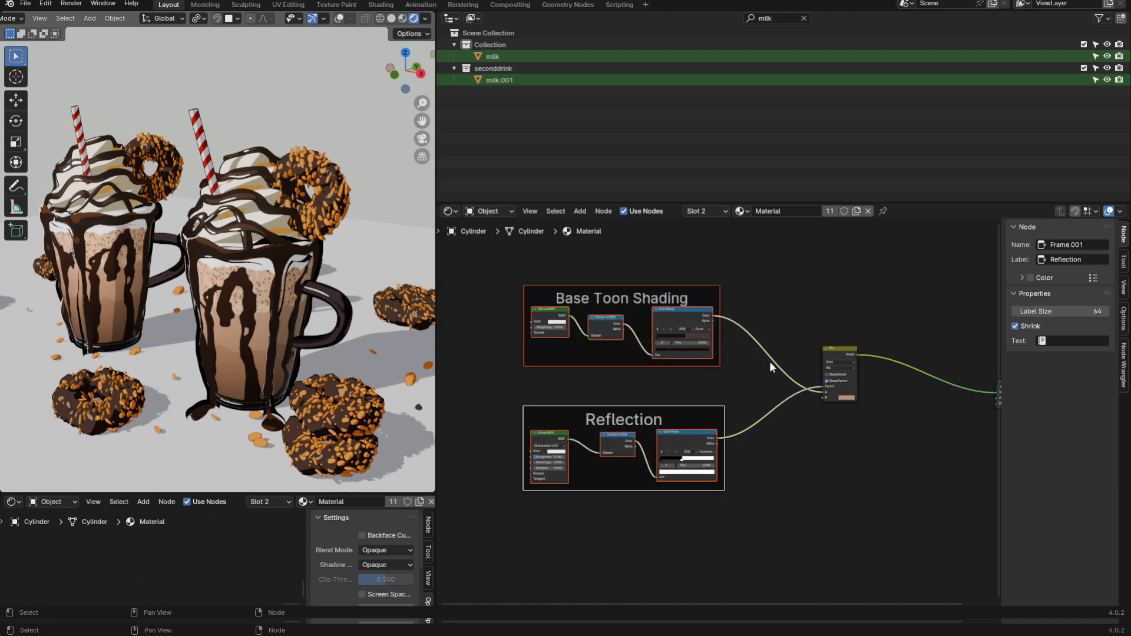
{"action": "left_click", "coordinate": [347, 195]}
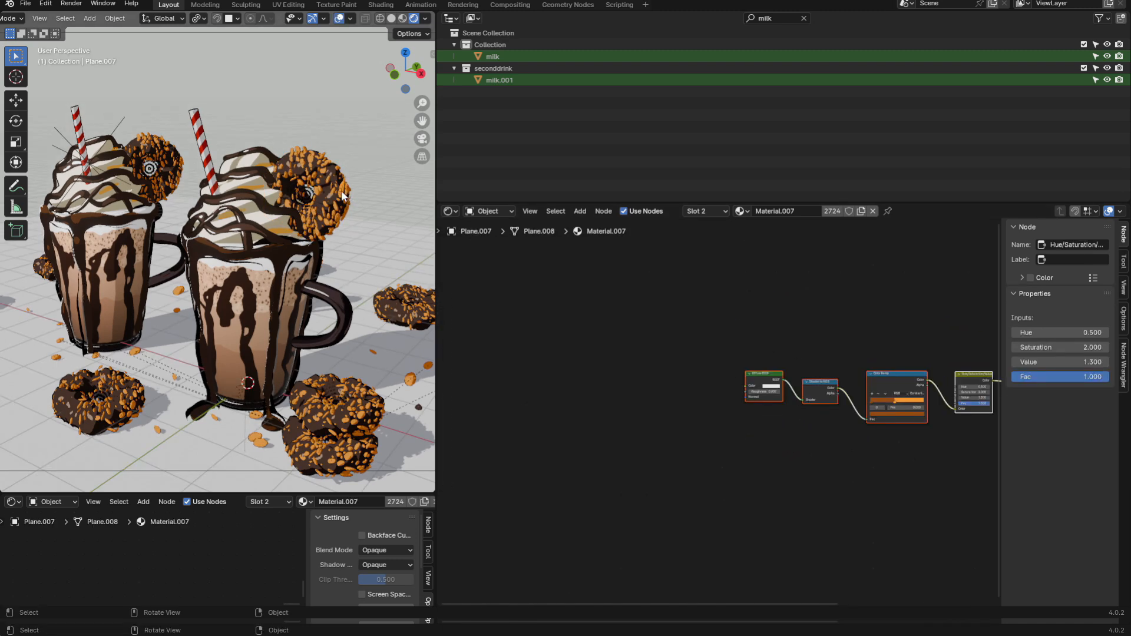
{"action": "key", "text": "Home"}
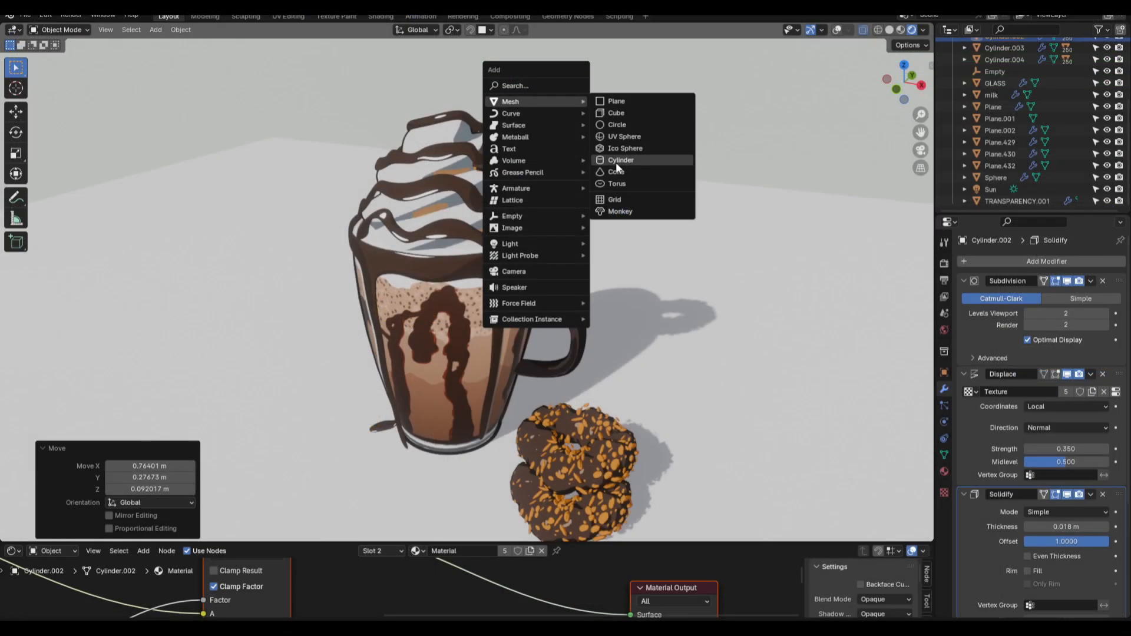
Step: Add a cylinder mesh for the straw and scale it down in the XY plane into a thin tube
{"action": "left_click", "coordinate": [661, 157]}
{"action": "key", "text": "s"}
{"action": "key", "text": "shift+z"}
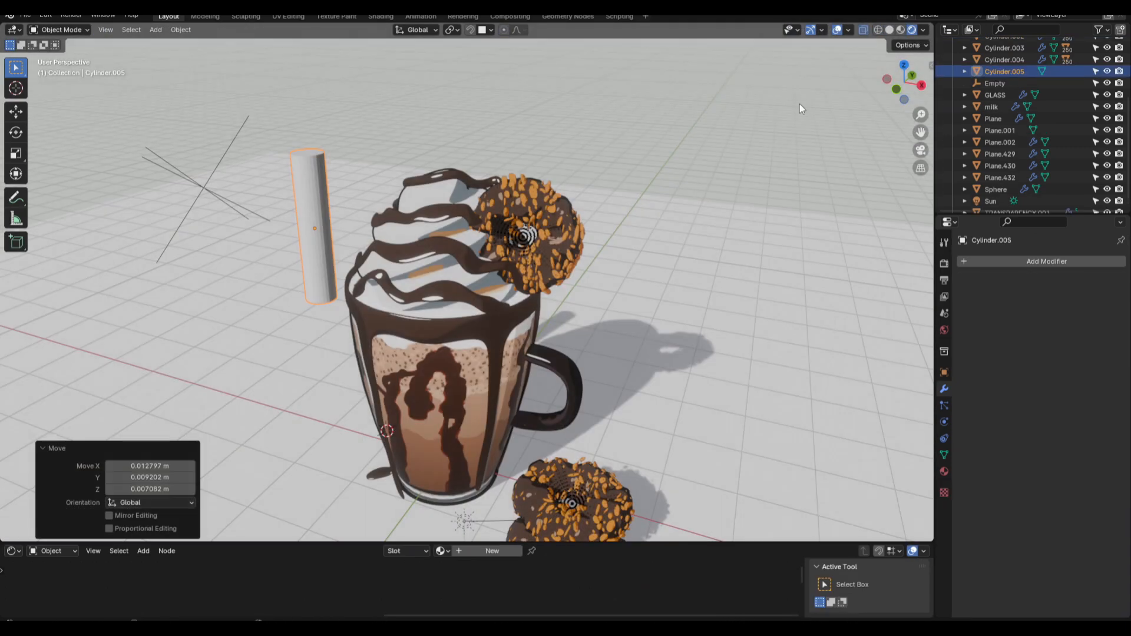
Step: Place the straw in the whipped cream behind the rim doughnut, tilted about 16.5°
{"action": "key", "text": "z"}
{"action": "key", "text": "g"}
{"action": "left_click", "coordinate": [594, 181]}
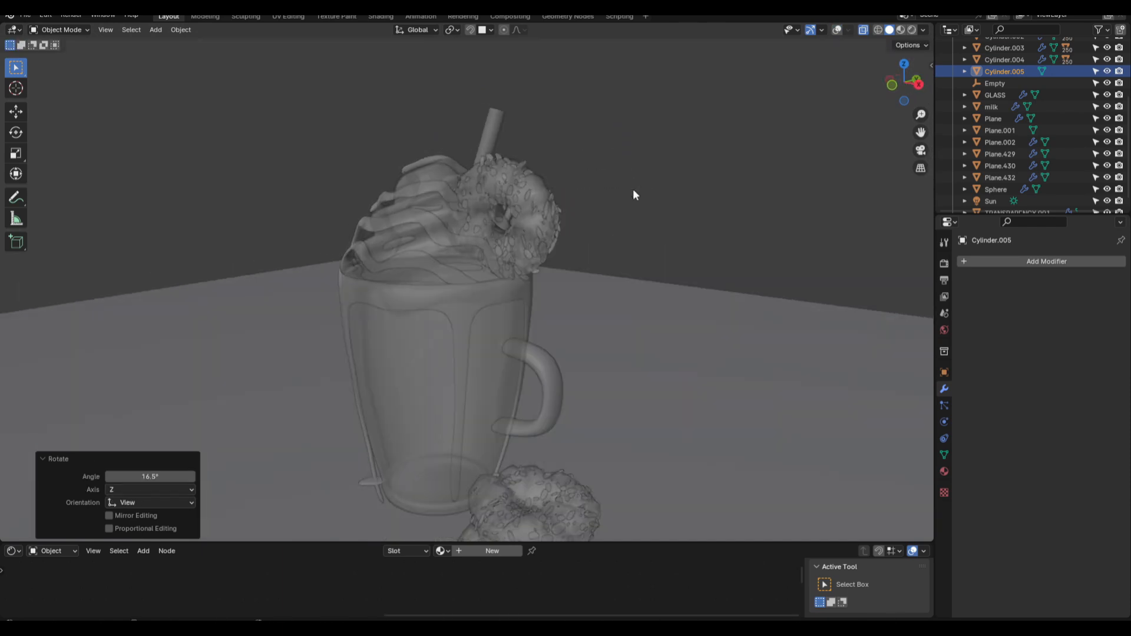
{"action": "key", "text": "g"}
{"action": "left_click", "coordinate": [648, 184]}
{"action": "key", "text": "z"}
{"action": "middle_click_drag", "start_coordinate": [656, 180], "coordinate": [658, 173], "text": "shift"}
Step: Create a new material for the straw and delete its default shader node
{"action": "left_click", "coordinate": [503, 550]}
{"action": "left_click_drag", "start_coordinate": [492, 541], "coordinate": [460, 454]}
{"action": "scroll", "coordinate": [404, 531], "scroll_direction": "down", "scroll_amount": 4}
{"action": "left_click_drag", "start_coordinate": [292, 522], "coordinate": [406, 537]}
{"action": "key", "text": "x"}
{"action": "left_click", "coordinate": [422, 464]}
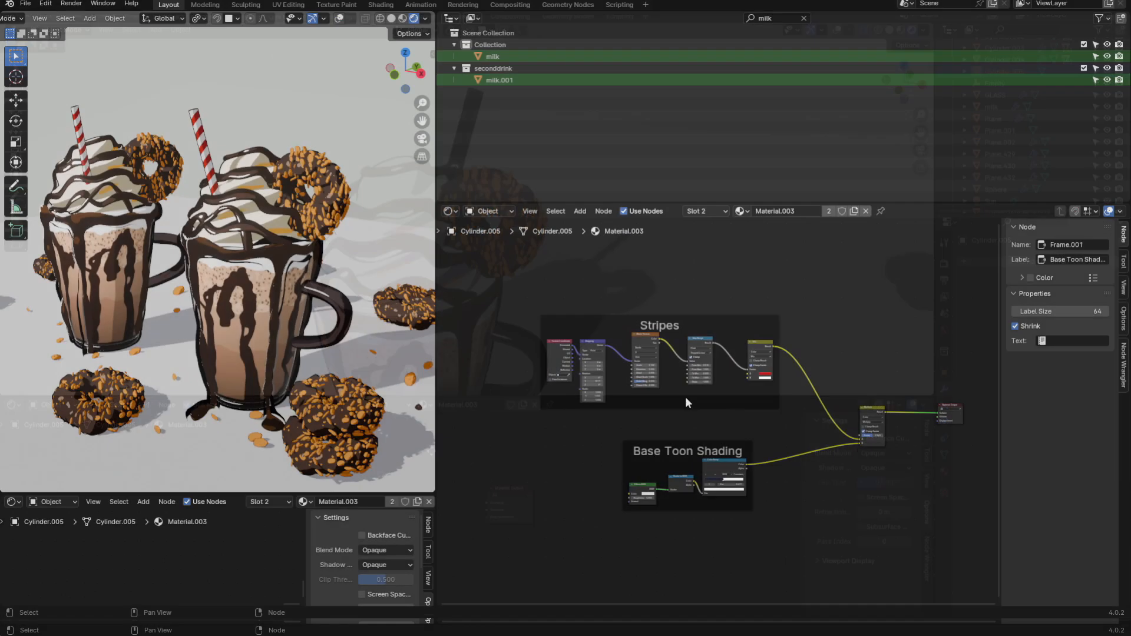
Step: Preview the straw material's Wave Texture, red and white Mix, and final Multiply nodes one after another
{"action": "scroll", "coordinate": [603, 295], "scroll_direction": "up", "scroll_amount": 5}
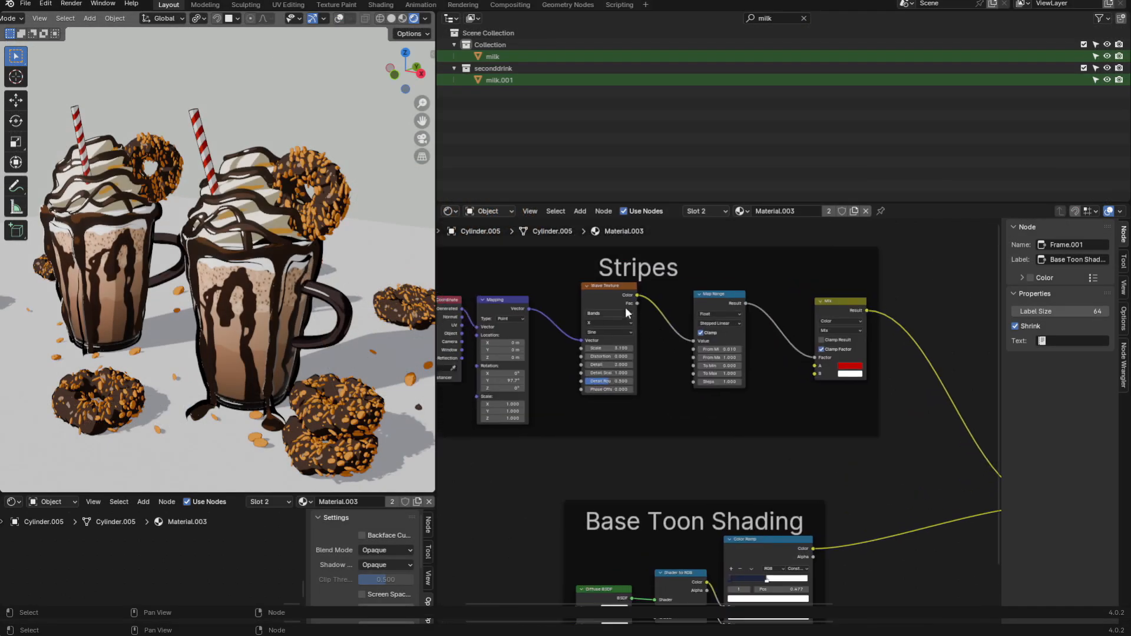
{"action": "left_click", "coordinate": [610, 288], "text": "ctrl+shift"}
{"action": "middle_click_drag", "start_coordinate": [805, 348], "coordinate": [584, 334]}
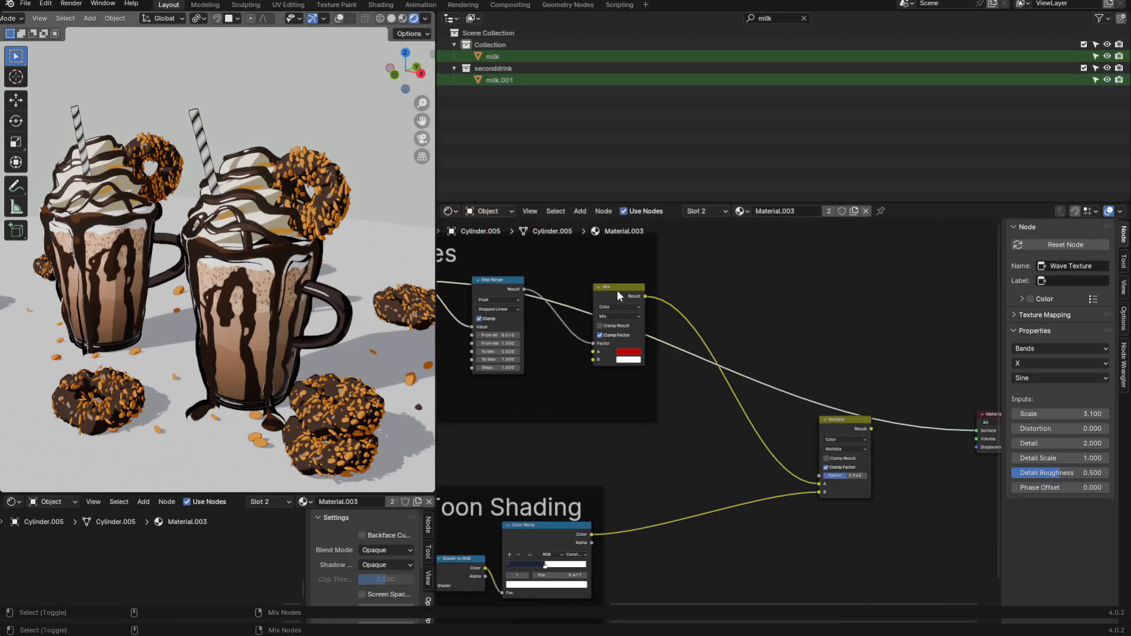
{"action": "left_click", "coordinate": [617, 289], "text": "ctrl+shift"}
{"action": "left_click", "coordinate": [826, 429], "text": "ctrl+shift"}
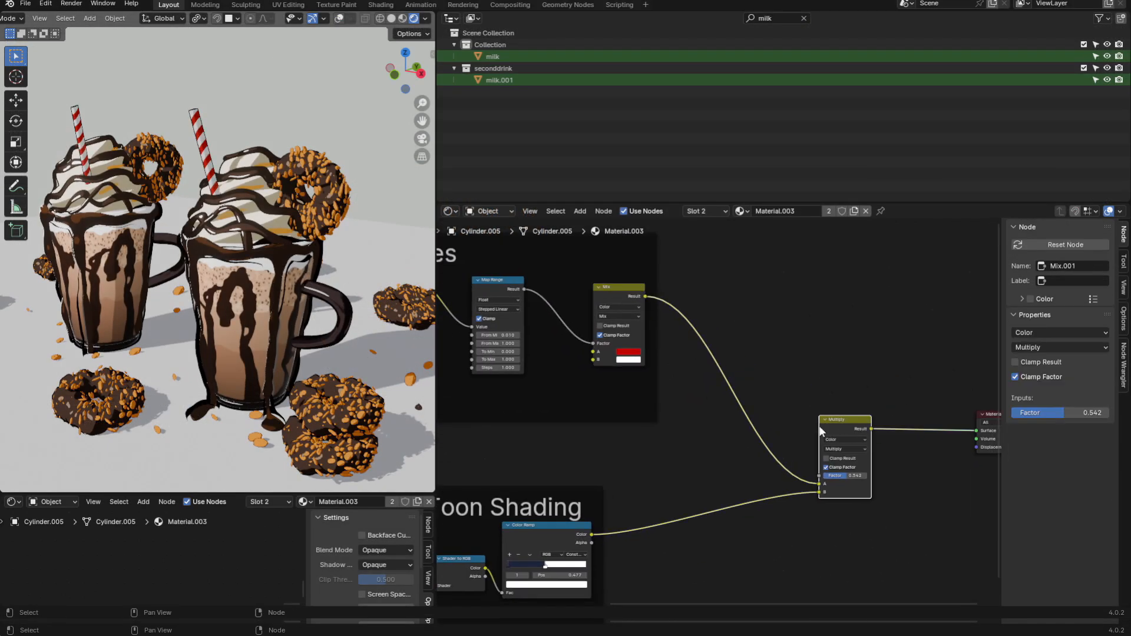
{"action": "scroll", "coordinate": [720, 422], "scroll_direction": "down", "scroll_amount": 3}
{"action": "middle_click_drag", "start_coordinate": [752, 409], "coordinate": [833, 348]}
{"action": "scroll", "coordinate": [779, 423], "scroll_direction": "up", "scroll_amount": 1}
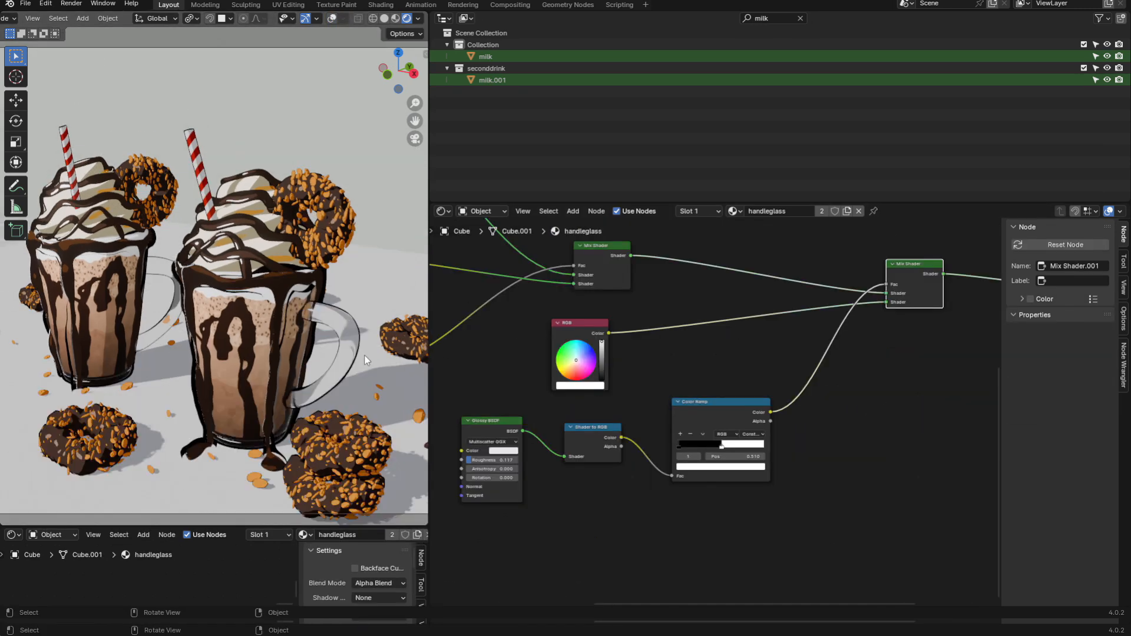
Step: Preview the handle glass material's Glass BSDF and the Mix Shader that blends it with the Transparent BSDF
{"action": "key", "text": "shift+alt+z"}
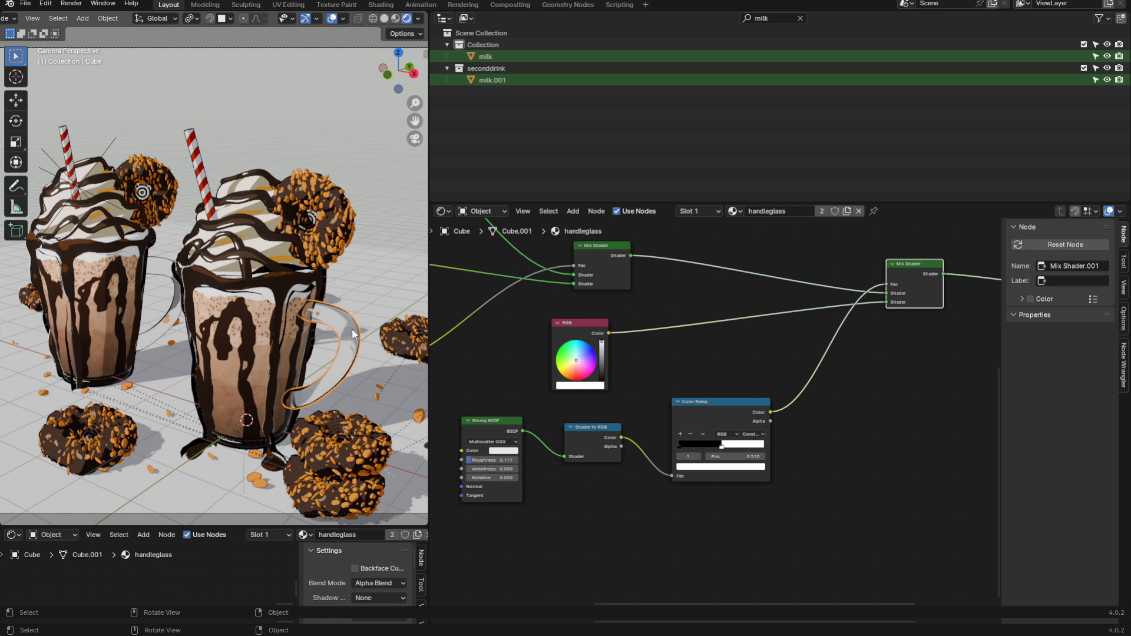
{"action": "mouse_move", "coordinate": [353, 333]}
{"action": "middle_mouse_down"}
{"action": "mouse_move", "coordinate": [324, 312]}
{"action": "mouse_move", "coordinate": [354, 315]}
{"action": "middle_mouse_up"}
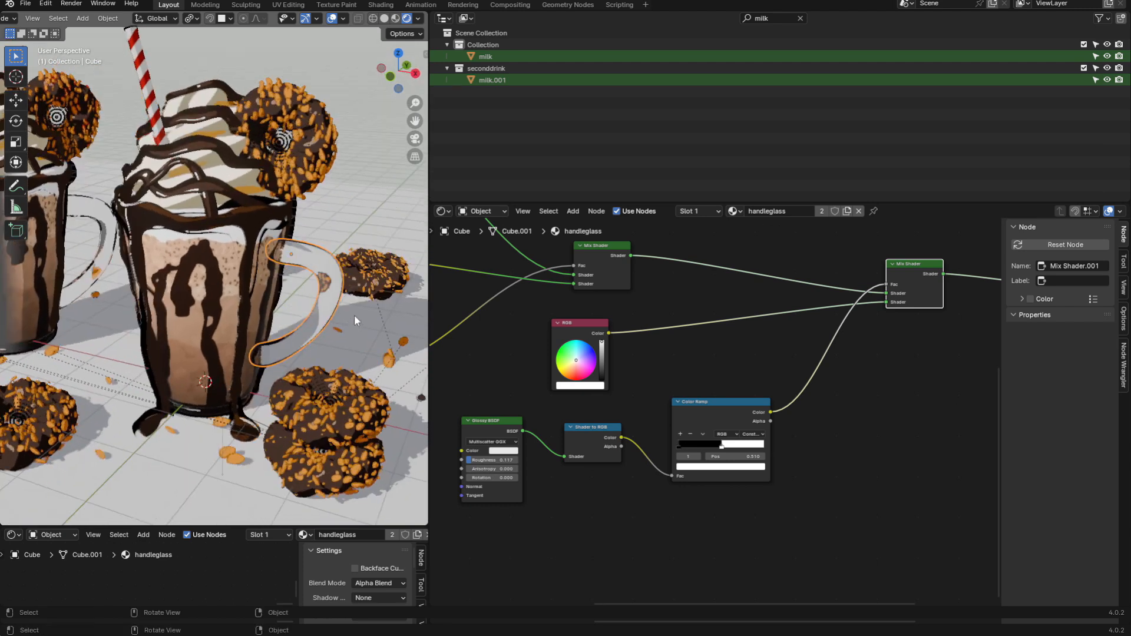
{"action": "key", "text": "KP_0"}
{"action": "scroll", "coordinate": [656, 401], "scroll_direction": "down", "scroll_amount": 1}
{"action": "scroll", "coordinate": [656, 401], "scroll_direction": "down", "scroll_amount": 8}
{"action": "middle_click_drag", "start_coordinate": [596, 384], "coordinate": [756, 470]}
{"action": "scroll", "coordinate": [677, 394], "scroll_direction": "up", "scroll_amount": 5}
{"action": "middle_click_drag", "start_coordinate": [705, 411], "coordinate": [730, 493]}
{"action": "scroll", "coordinate": [727, 486], "scroll_direction": "up", "scroll_amount": 5}
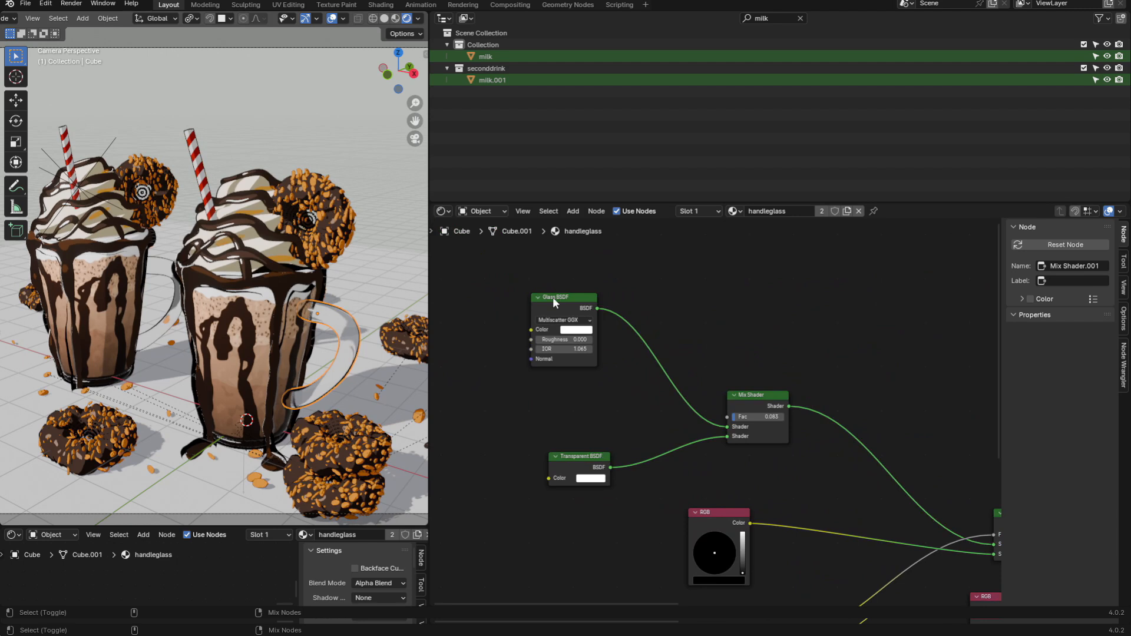
{"action": "left_click", "coordinate": [580, 309], "text": "ctrl+shift"}
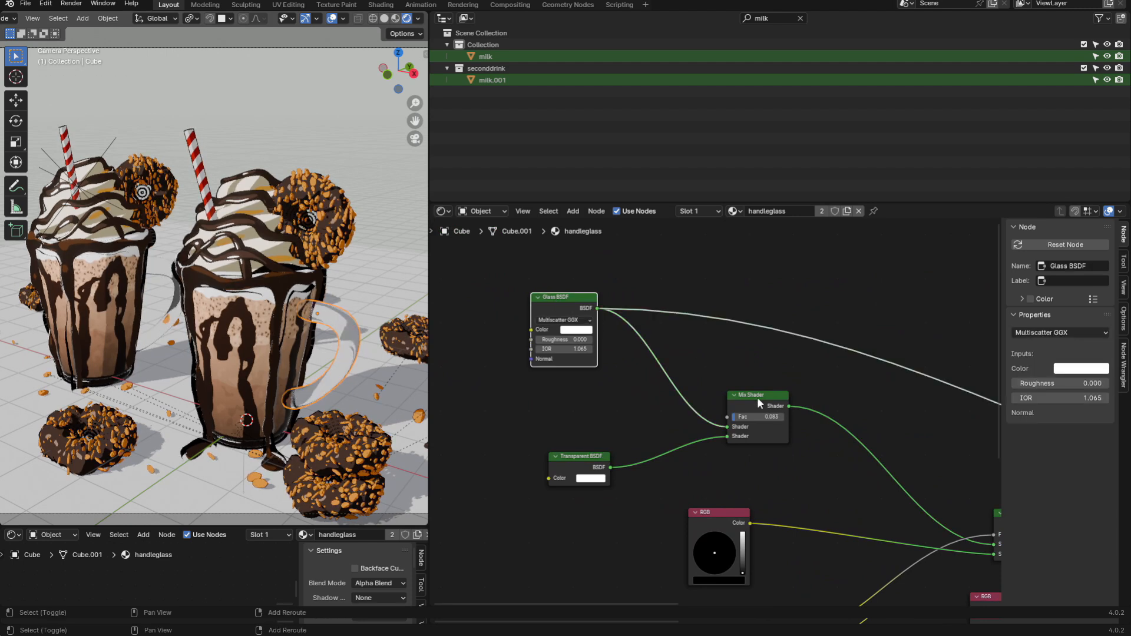
{"action": "left_click", "coordinate": [781, 411], "text": "ctrl+shift"}
Step: Try a higher factor on the Mix Shader that blends the Glass BSDF and Transparent BSDF
{"action": "scroll", "coordinate": [805, 415], "scroll_direction": "up", "scroll_amount": 1}
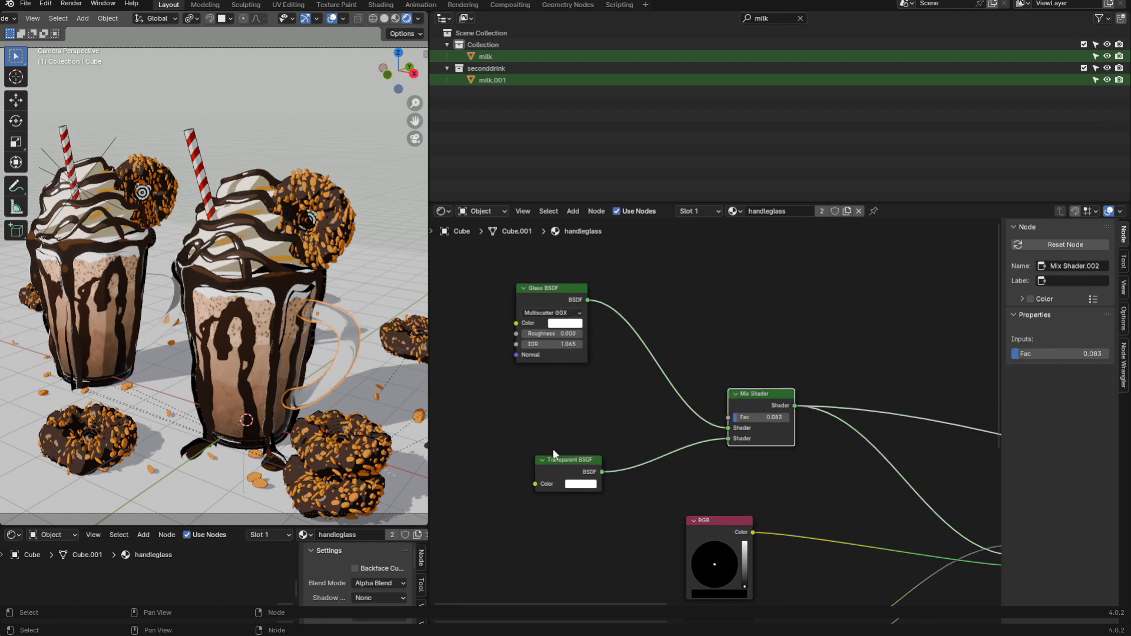
{"action": "left_click", "coordinate": [1054, 353]}
{"action": "type", "text": "0.2"}
{"action": "key", "text": "Return"}
{"action": "left_click_drag", "start_coordinate": [744, 417], "coordinate": [785, 418]}
{"action": "right_click", "coordinate": [788, 418]}
Step: Preview the Mix Shader that adds the handle's black outline, and examine its Layer Weight and Color Ramp nodes
{"action": "scroll", "coordinate": [788, 420], "scroll_direction": "down", "scroll_amount": 1}
{"action": "middle_click_drag", "start_coordinate": [907, 518], "coordinate": [767, 340]}
{"action": "scroll", "coordinate": [877, 376], "scroll_direction": "up", "scroll_amount": 1}
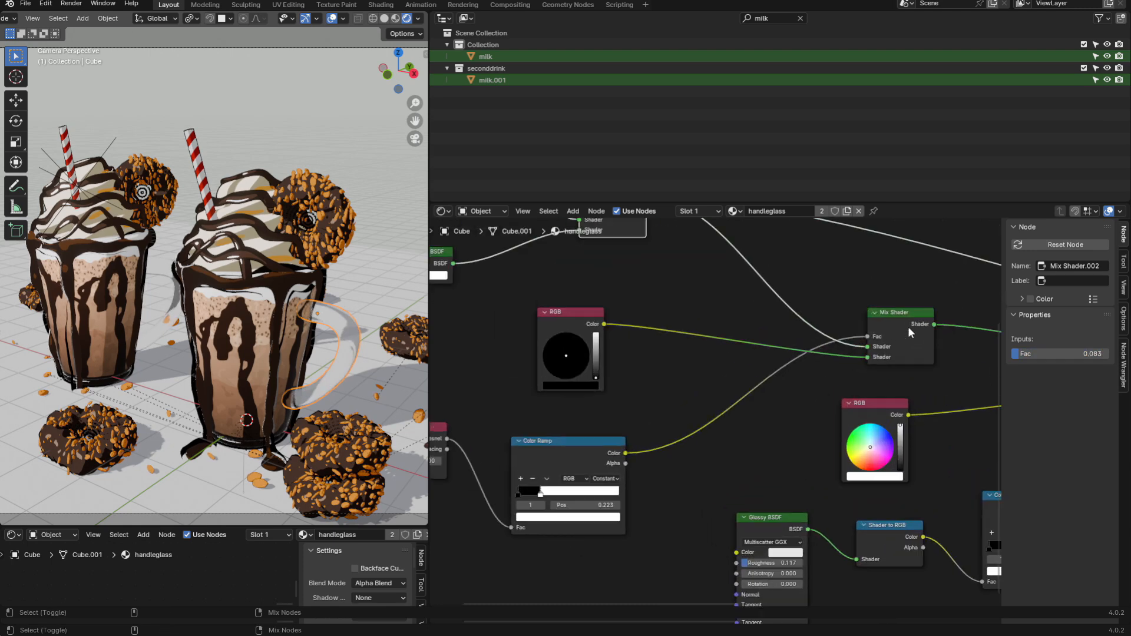
{"action": "left_click", "coordinate": [909, 328], "text": "ctrl+shift"}
{"action": "middle_click_drag", "start_coordinate": [451, 389], "coordinate": [584, 395]}
{"action": "left_click_drag", "start_coordinate": [585, 394], "coordinate": [488, 470]}
{"action": "middle_click_drag", "start_coordinate": [705, 465], "coordinate": [641, 434]}
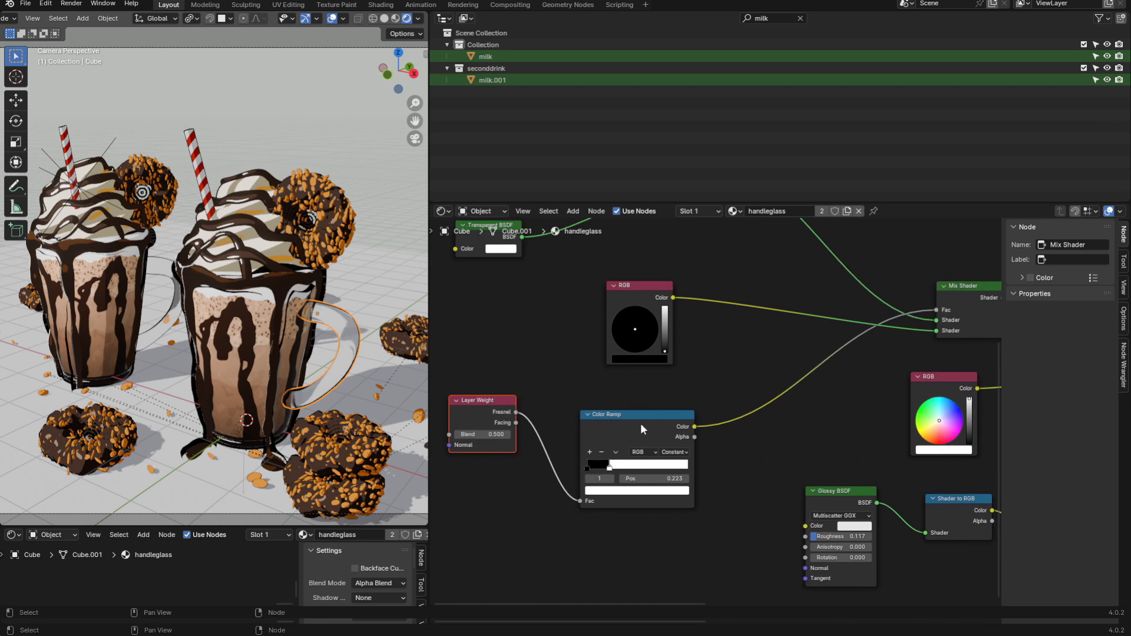
{"action": "middle_click_drag", "start_coordinate": [746, 397], "coordinate": [693, 449]}
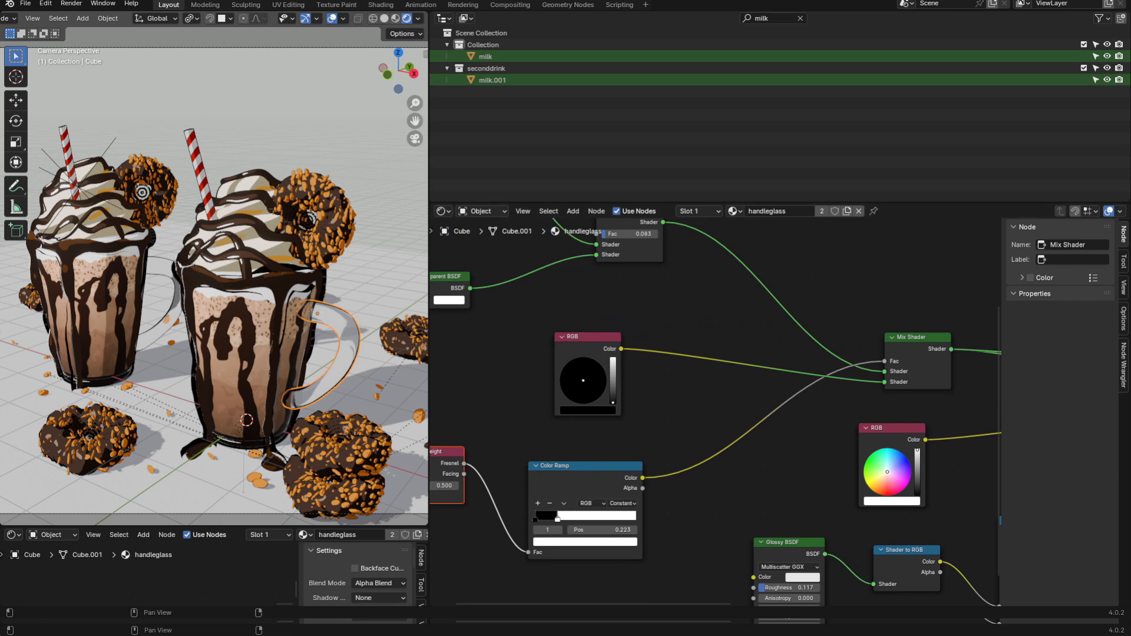
Step: Examine the handle glass material's blend mode, shadow mode and screen space refraction settings
{"action": "left_click", "coordinate": [1123, 319]}
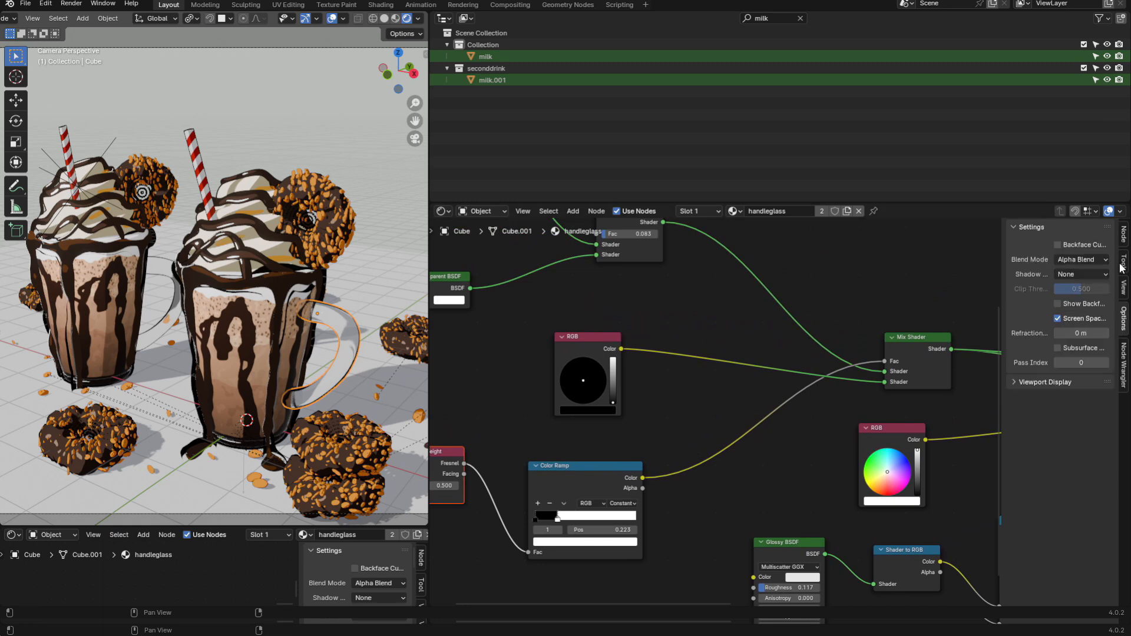
{"action": "left_click", "coordinate": [1087, 259]}
{"action": "middle_click_drag", "start_coordinate": [699, 228], "coordinate": [840, 384]}
{"action": "left_click", "coordinate": [577, 325]}
Step: Preview the last Mix Shader with the white reflection, and examine its Glossy BSDF chain and the handle's look
{"action": "scroll", "coordinate": [629, 341], "scroll_direction": "down", "scroll_amount": 1}
{"action": "middle_click_drag", "start_coordinate": [942, 501], "coordinate": [794, 358]}
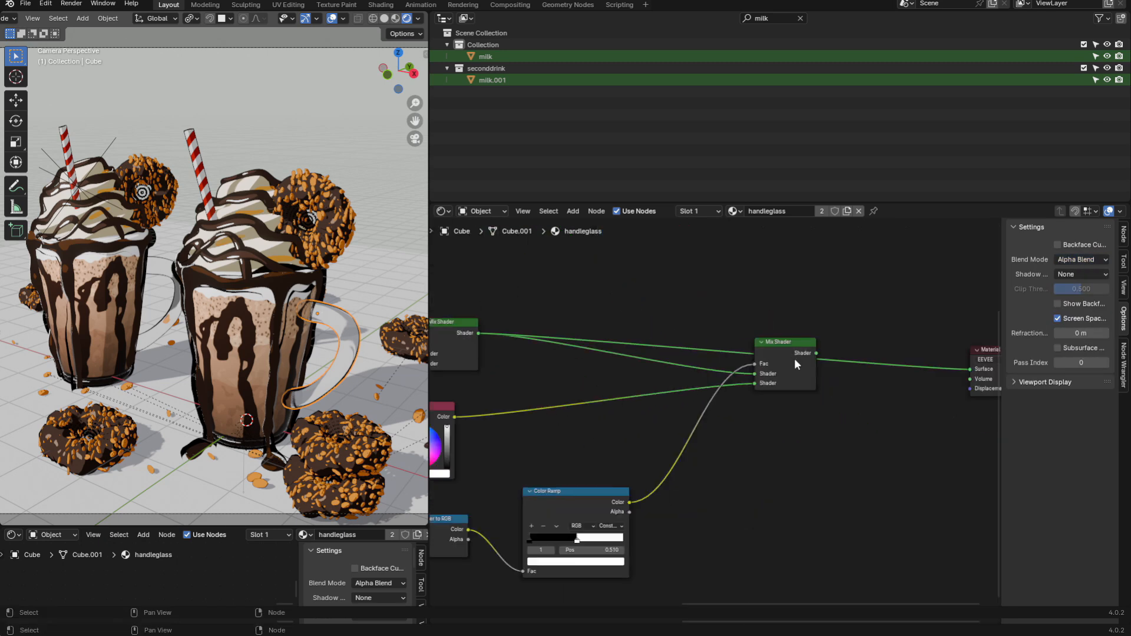
{"action": "left_click", "coordinate": [791, 351]}
{"action": "middle_click_drag", "start_coordinate": [658, 411], "coordinate": [837, 345]}
{"action": "left_click_drag", "start_coordinate": [848, 459], "coordinate": [453, 499]}
{"action": "scroll", "coordinate": [514, 446], "scroll_direction": "down", "scroll_amount": 1}
{"action": "scroll", "coordinate": [575, 559], "scroll_direction": "up", "scroll_amount": 1}
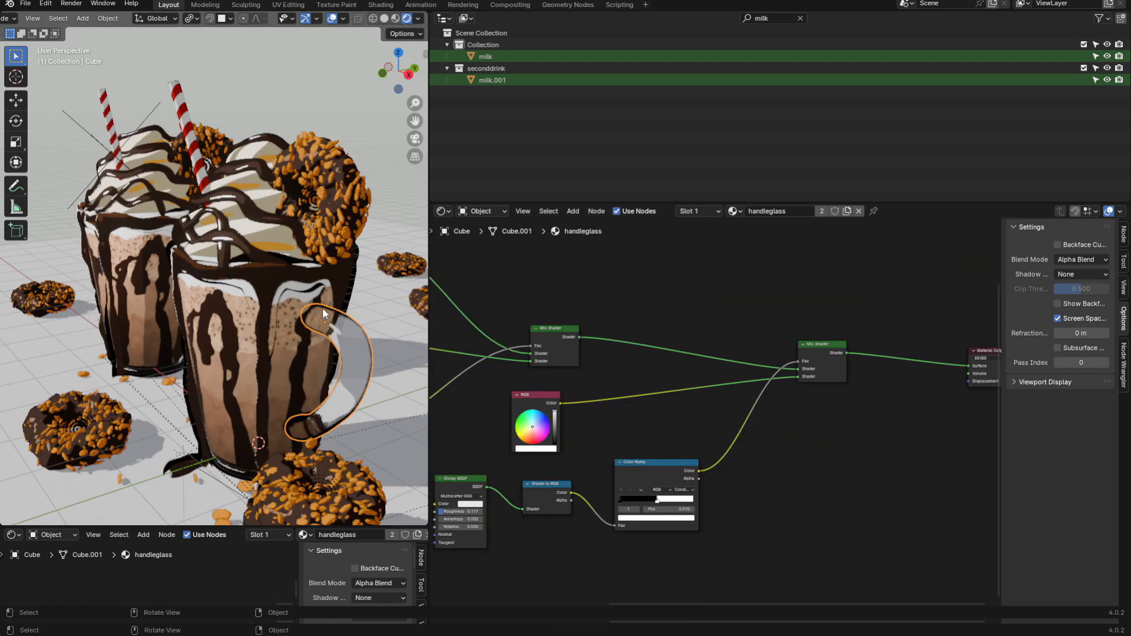
{"action": "middle_click_drag", "start_coordinate": [323, 314], "coordinate": [351, 293]}
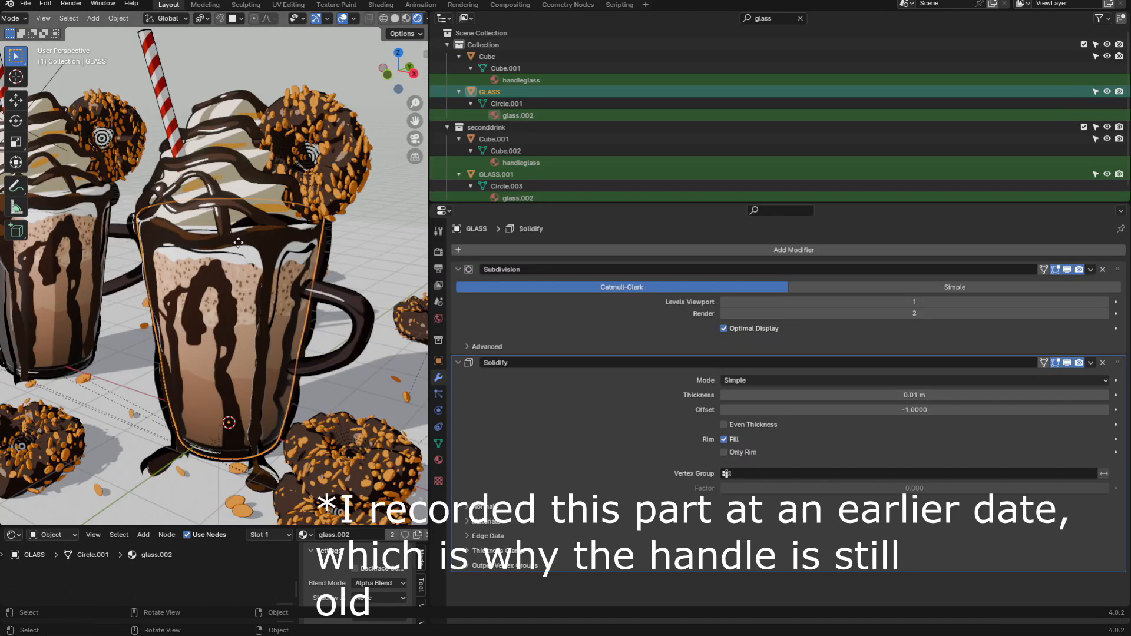
Step: Try moving the glass mug, and bring up its glass.002 material in the Shader Editor
{"action": "key", "text": "g"}
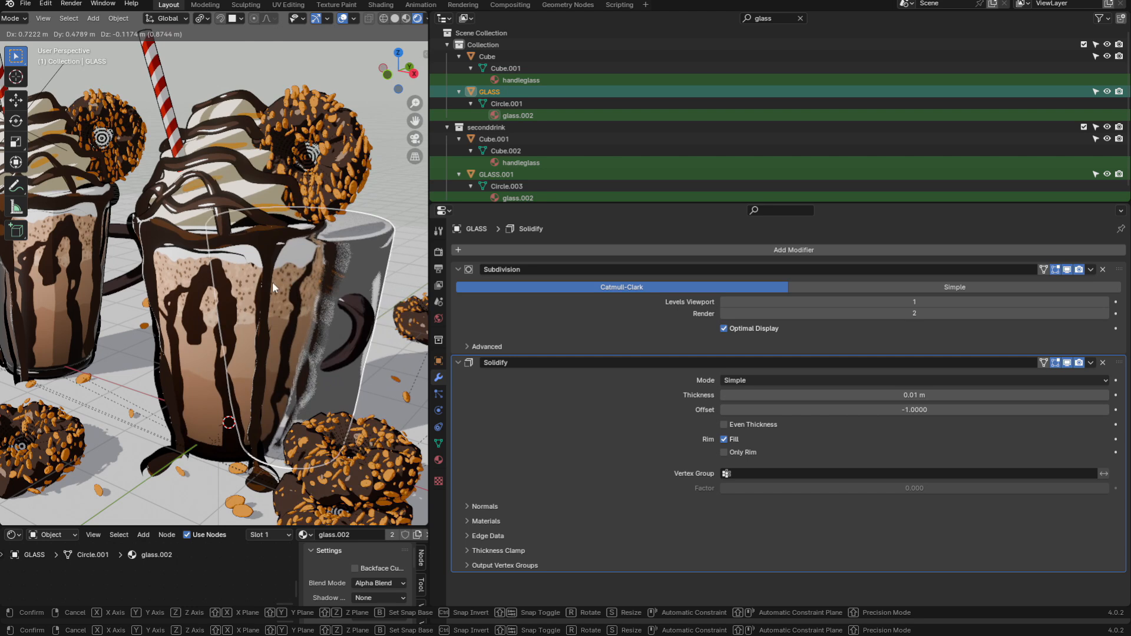
{"action": "key", "text": "Escape"}
{"action": "left_click", "coordinate": [438, 460]}
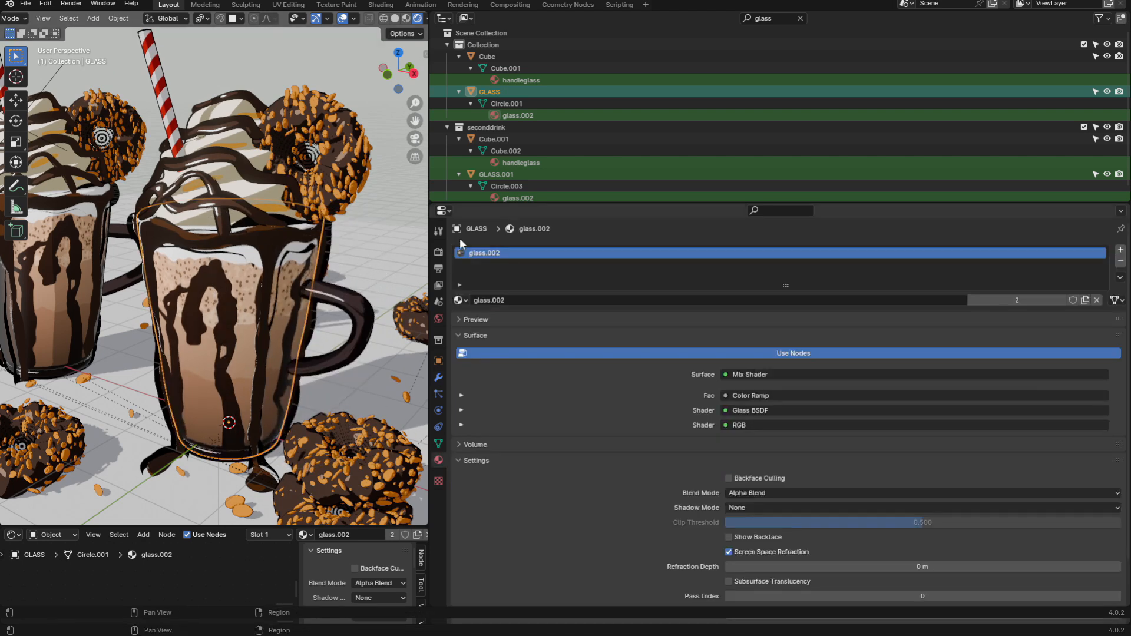
{"action": "left_click", "coordinate": [442, 211]}
{"action": "left_click", "coordinate": [475, 320]}
Step: Move the Glass BSDF node aside, and select the RGB, Glossy BSDF, Shader to RGB and Color Ramp nodes
{"action": "scroll", "coordinate": [716, 391], "scroll_direction": "up", "scroll_amount": 3}
{"action": "left_click_drag", "start_coordinate": [751, 410], "coordinate": [701, 386]}
{"action": "scroll", "coordinate": [627, 292], "scroll_direction": "up", "scroll_amount": 1}
{"action": "left_click_drag", "start_coordinate": [674, 304], "coordinate": [451, 244]}
{"action": "key", "text": "g"}
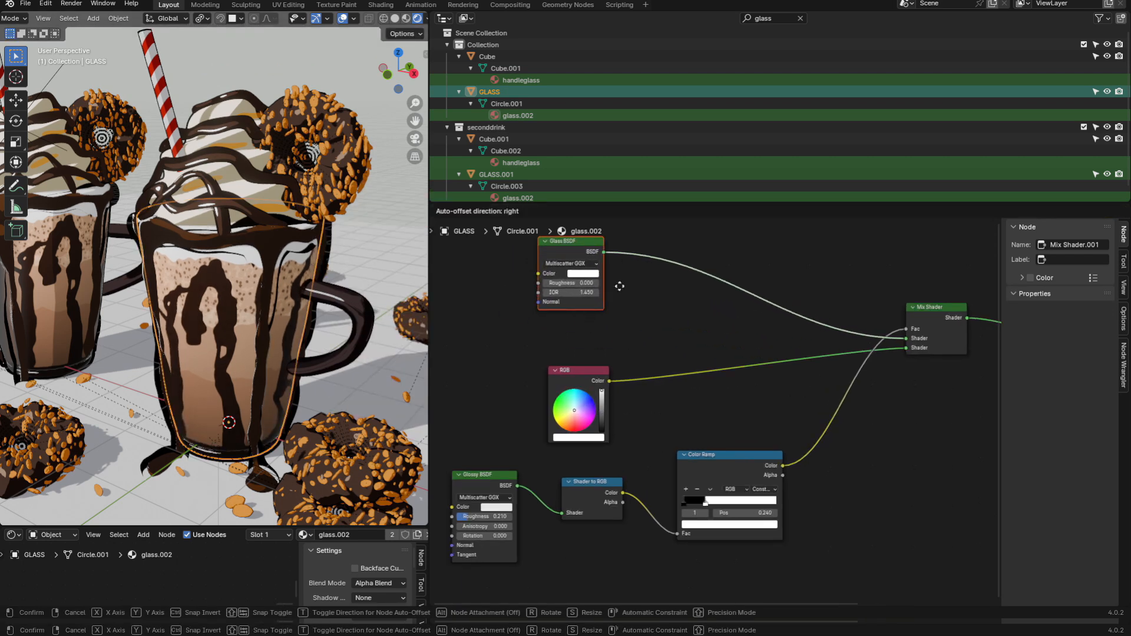
{"action": "left_click", "coordinate": [514, 298]}
{"action": "left_click_drag", "start_coordinate": [833, 440], "coordinate": [407, 564]}
{"action": "left_click_drag", "start_coordinate": [848, 375], "coordinate": [448, 559]}
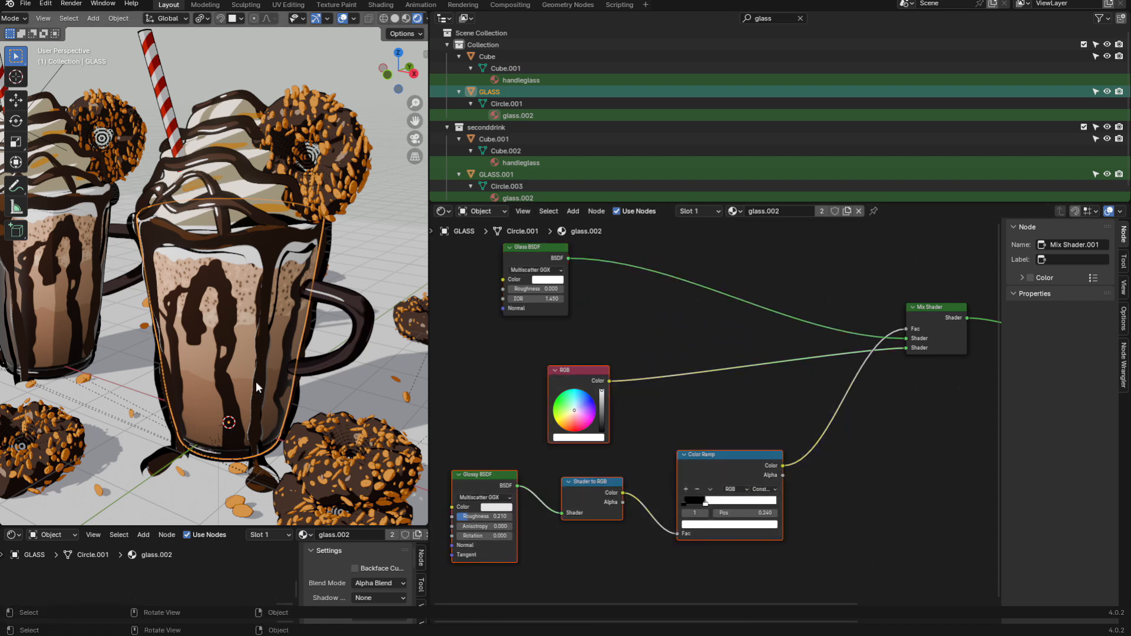
Step: Try moving the glass mug off the milkshake, and inspect the drink from another angle
{"action": "key", "text": "g"}
{"action": "left_click", "coordinate": [111, 344]}
{"action": "middle_click_drag", "start_coordinate": [341, 275], "coordinate": [234, 289], "text": "shift"}
{"action": "mouse_move", "coordinate": [354, 208]}
{"action": "middle_mouse_down"}
{"action": "mouse_move", "coordinate": [322, 199]}
{"action": "mouse_move", "coordinate": [346, 199]}
{"action": "middle_mouse_up"}
{"action": "key", "text": "d"}
{"action": "left_click_drag", "start_coordinate": [290, 106], "coordinate": [234, 157]}
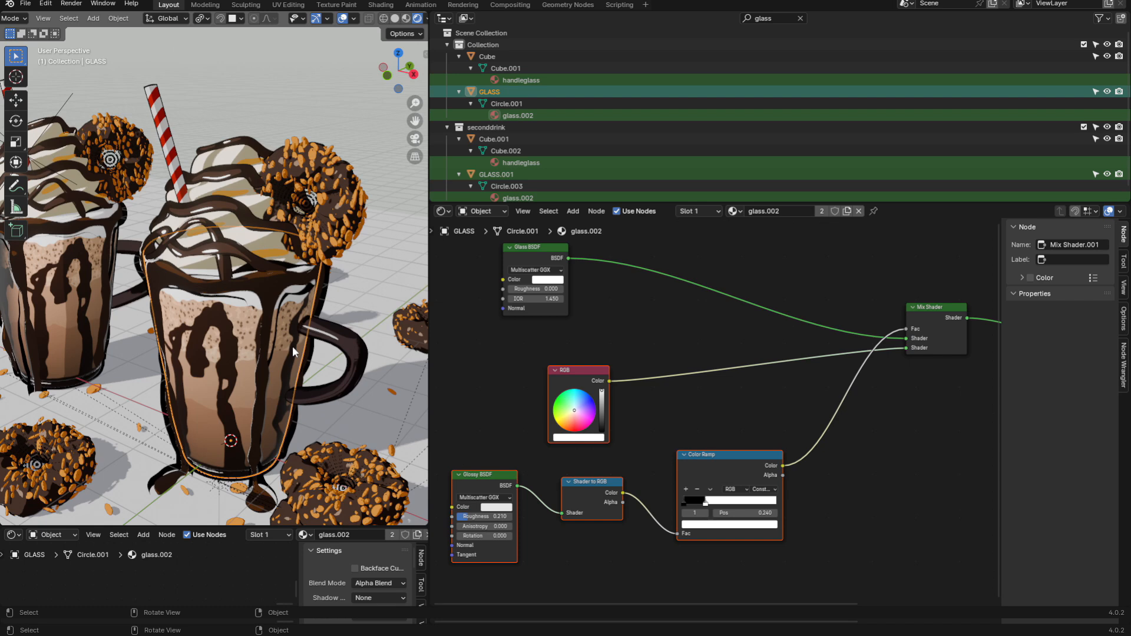
Step: Filter the Outliner by "transp" and select the TRANSPARENCY.001 object in the main Collection
{"action": "left_click", "coordinate": [766, 18]}
{"action": "type", "text": "transp"}
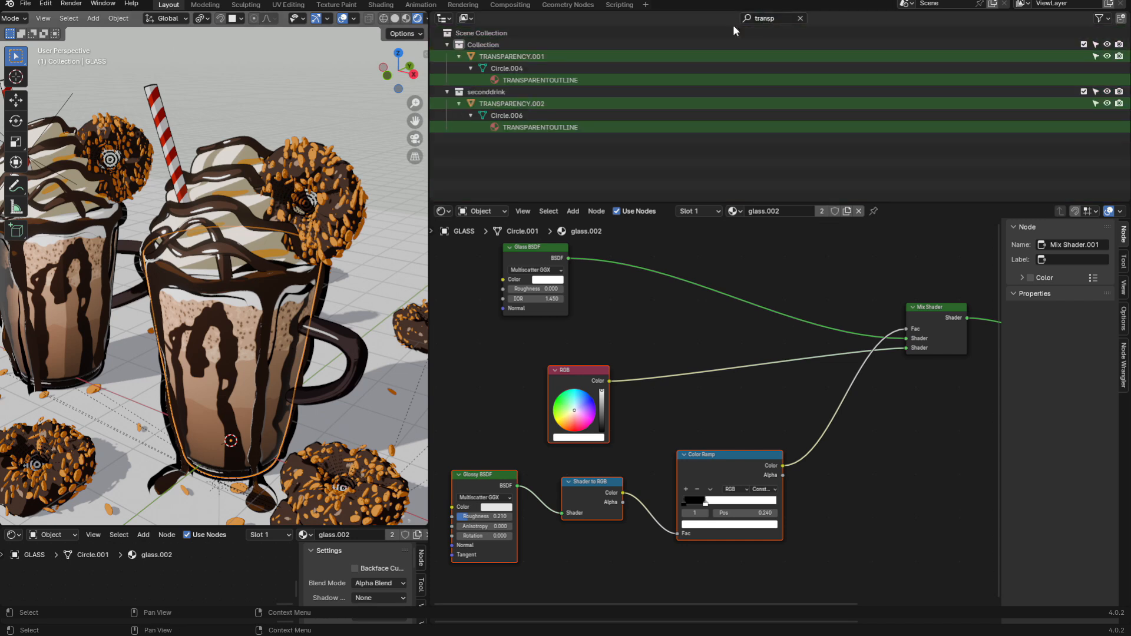
{"action": "left_click", "coordinate": [511, 104]}
{"action": "left_click", "coordinate": [512, 56]}
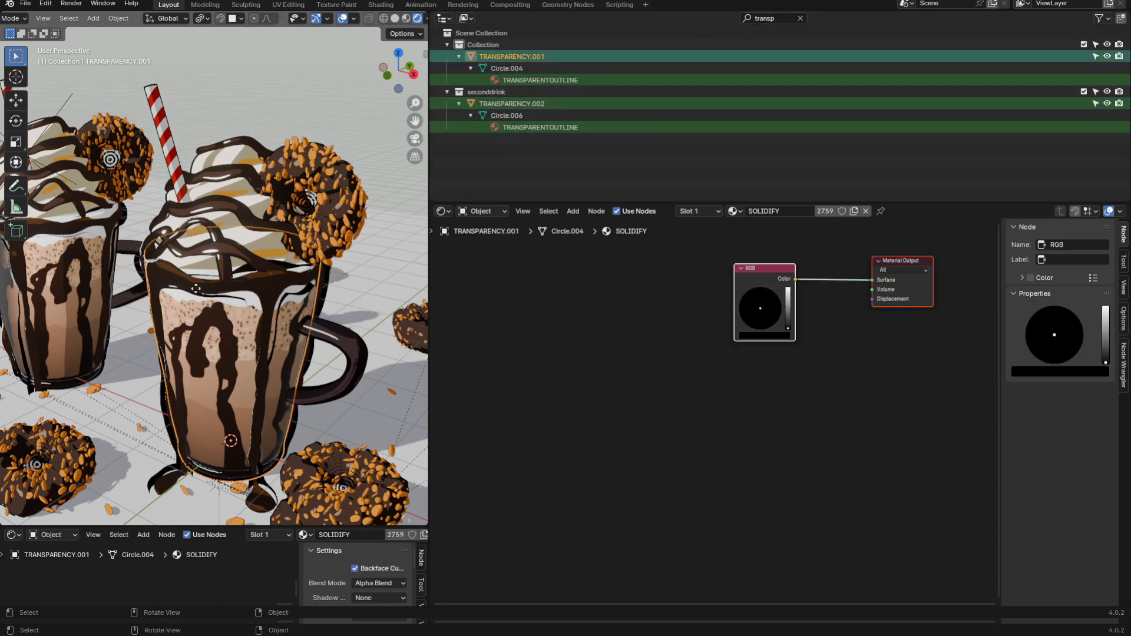
Step: Try moving the TRANSPARENCY.001 shell off the milkshake
{"action": "key", "text": "g"}
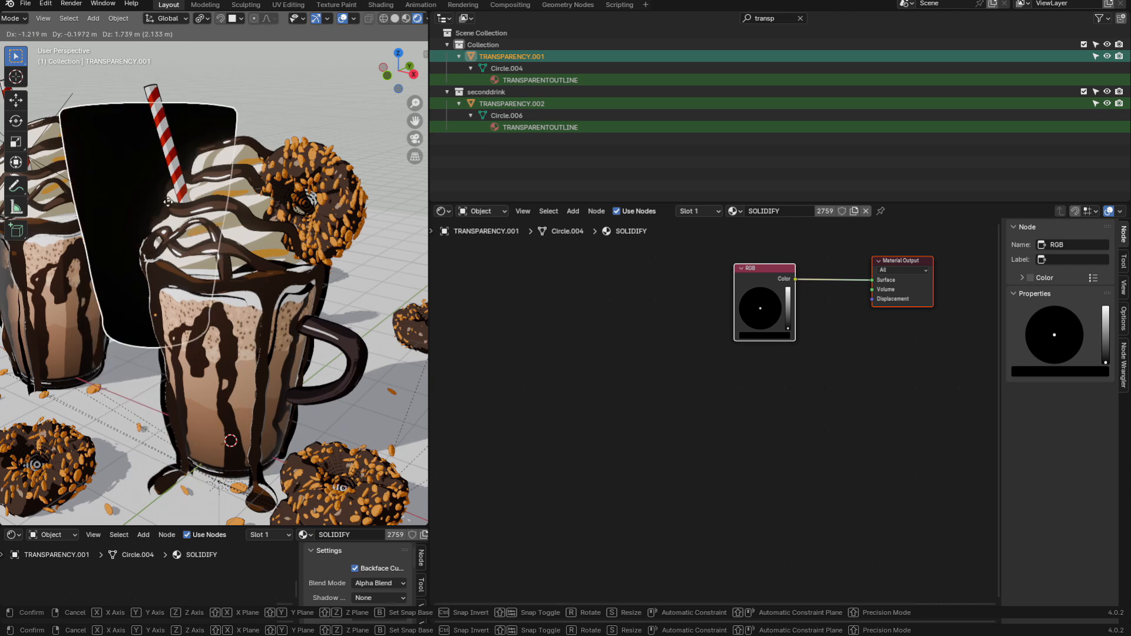
{"action": "right_click", "coordinate": [258, 343]}
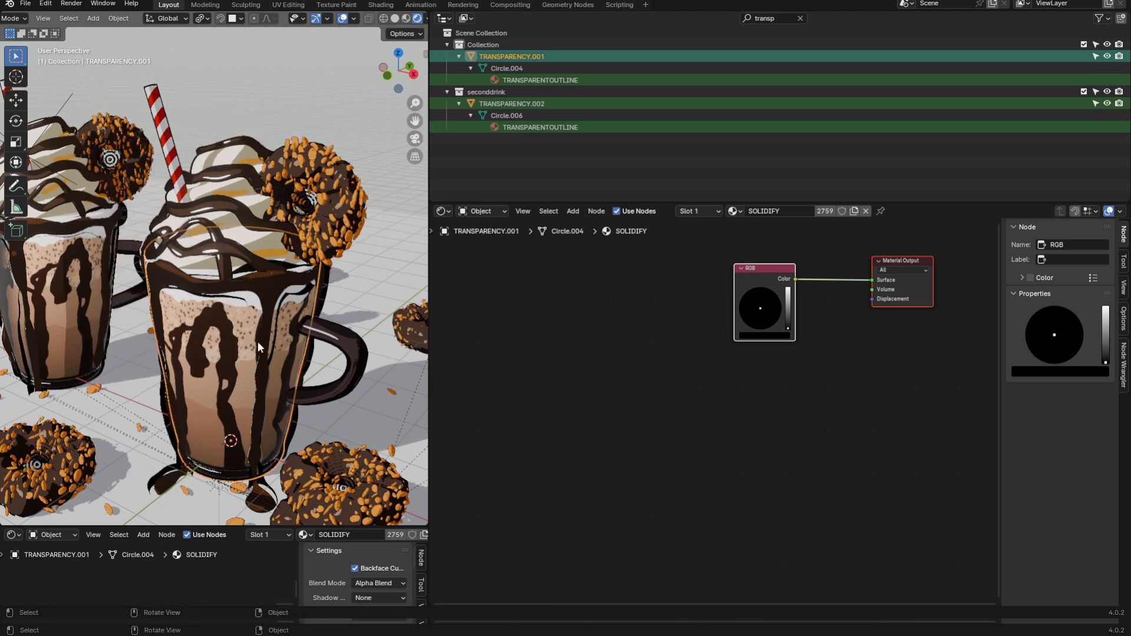
{"action": "key", "text": "g"}
{"action": "right_click", "coordinate": [328, 305]}
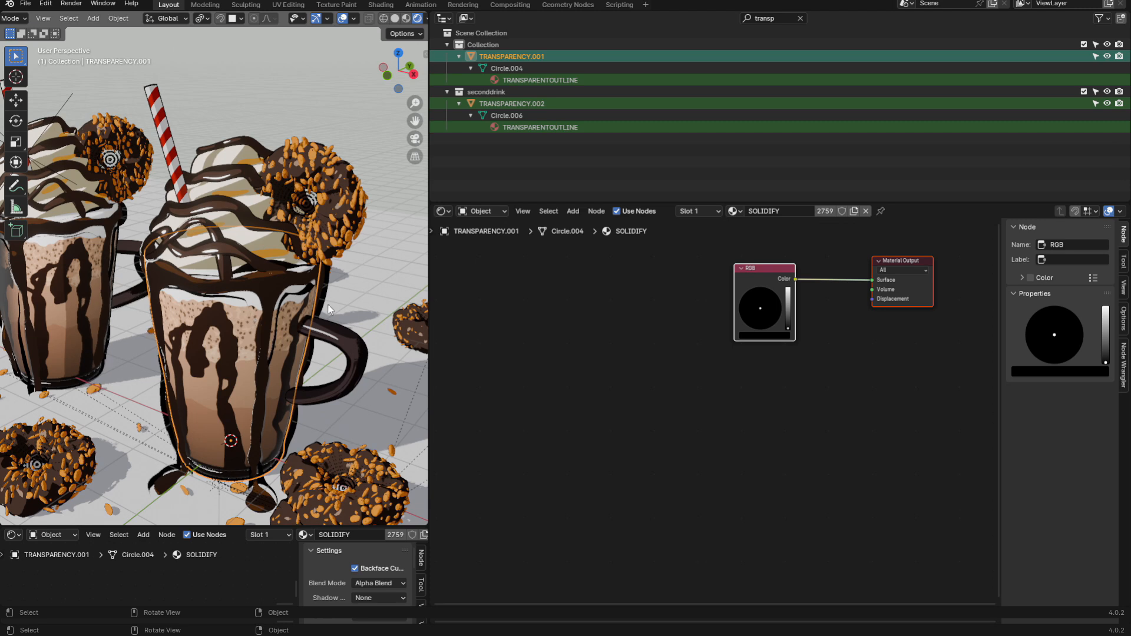
Step: Bring up the TRANSPARENTOUTLINE material of TRANSPARENCY.001 and examine its Transparent BSDF node
{"action": "left_click", "coordinate": [516, 80]}
{"action": "left_click_drag", "start_coordinate": [823, 387], "coordinate": [632, 278]}
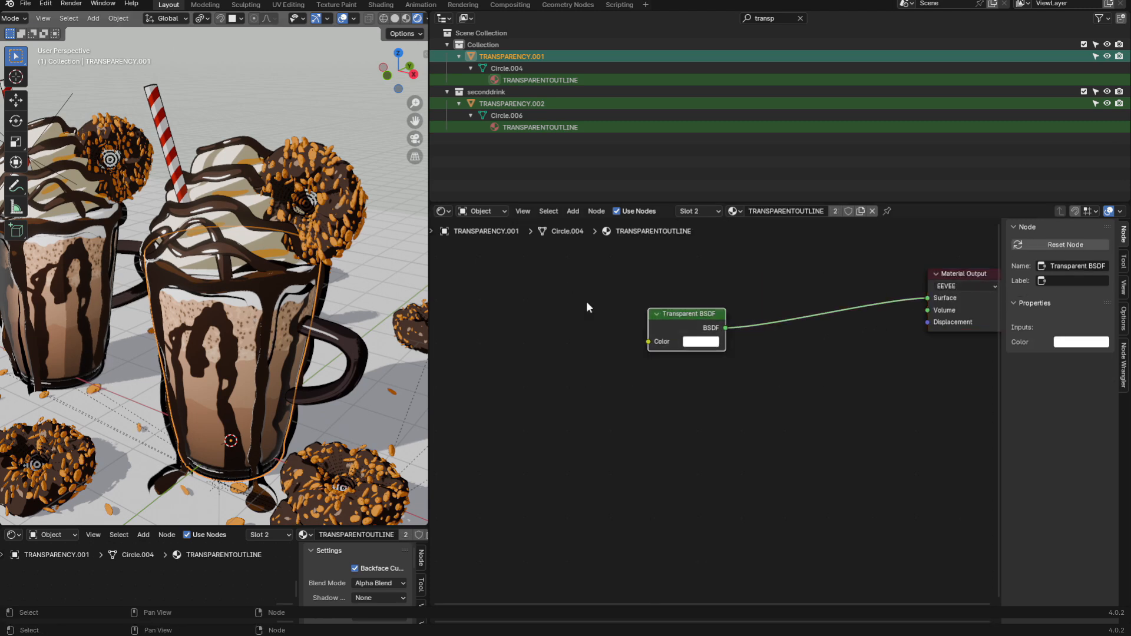
{"action": "key", "text": "g"}
{"action": "right_click", "coordinate": [704, 321]}
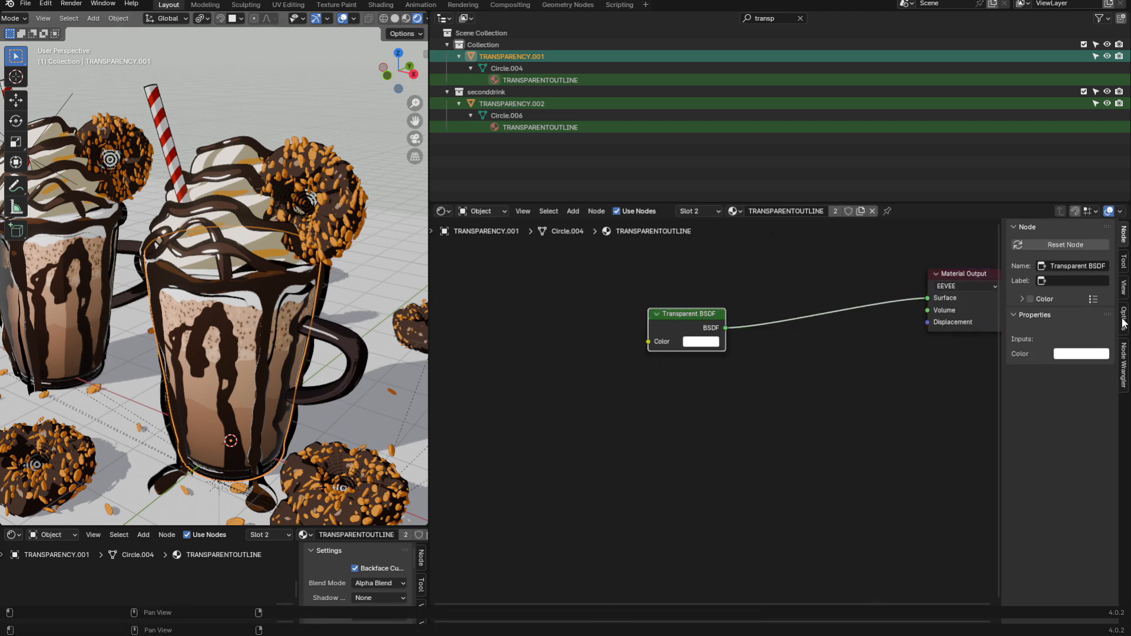
Step: Inspect the Blend Mode setting of the TRANSPARENTOUTLINE material, and bring up the SOLIDIFY material in Slot 1
{"action": "left_click", "coordinate": [1123, 318]}
{"action": "left_click", "coordinate": [1069, 259]}
{"action": "left_click_drag", "start_coordinate": [793, 303], "coordinate": [493, 374]}
{"action": "left_click", "coordinate": [701, 211]}
{"action": "left_click", "coordinate": [685, 238]}
{"action": "left_click_drag", "start_coordinate": [923, 401], "coordinate": [734, 271]}
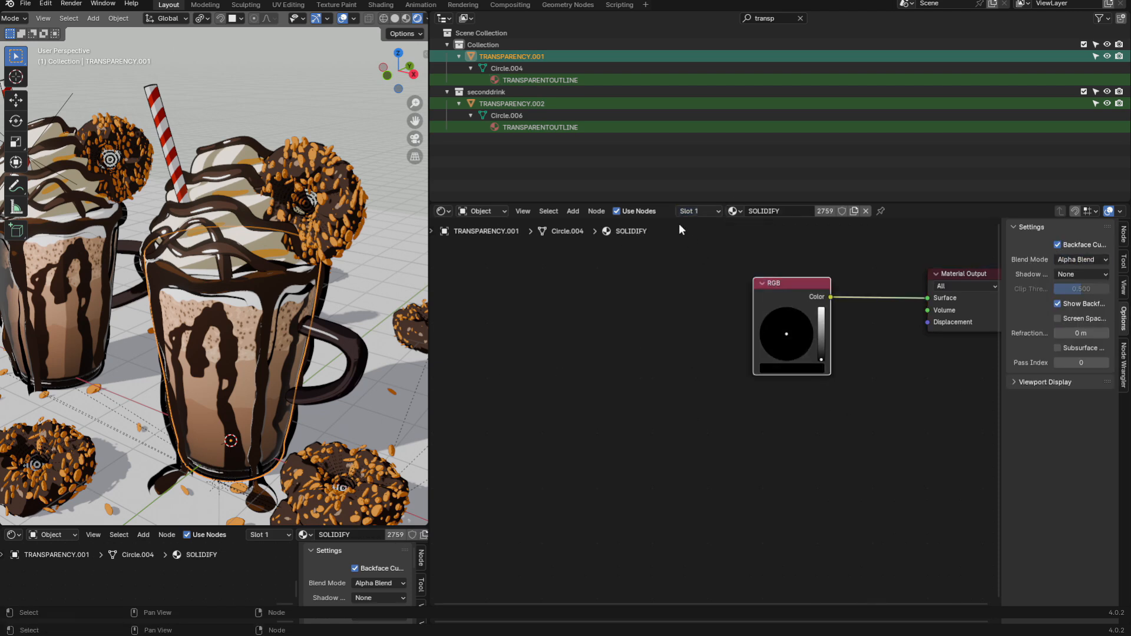
Step: Return to the TRANSPARENTOUTLINE material in Slot 2, and show its settings in the Properties editor
{"action": "left_click", "coordinate": [689, 212]}
{"action": "left_click", "coordinate": [680, 249]}
{"action": "left_click", "coordinate": [442, 212]}
{"action": "left_click", "coordinate": [813, 256]}
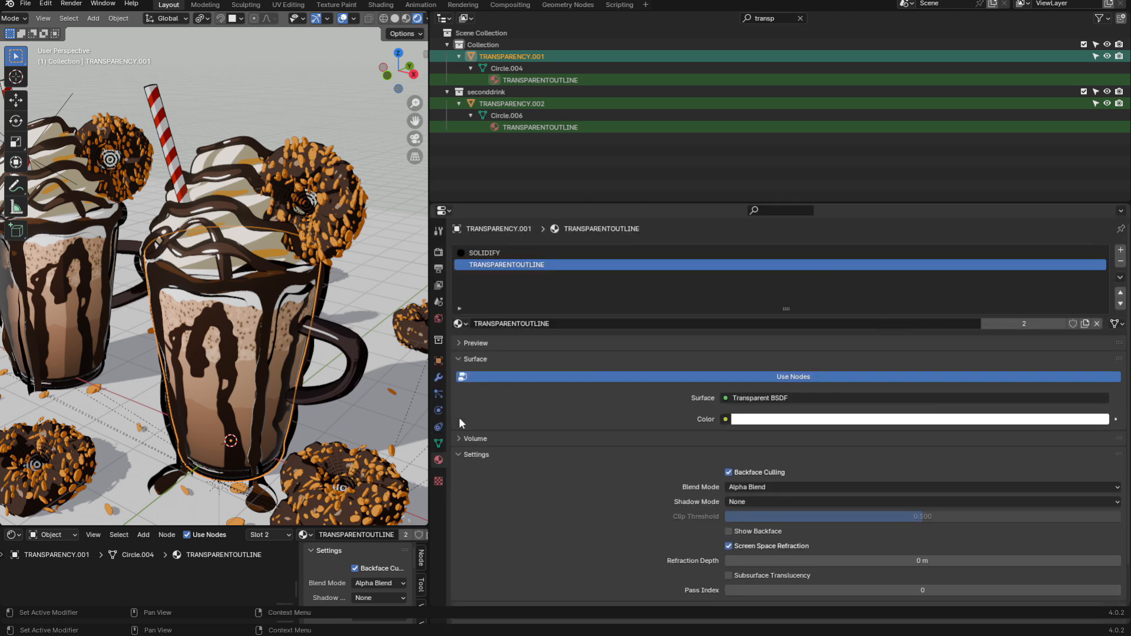
Step: Show the modifiers of TRANSPARENCY.001, try adjusting a modifier value, and undo the change
{"action": "left_click", "coordinate": [438, 377]}
{"action": "mouse_move", "coordinate": [893, 399]}
{"action": "left_mouse_down"}
{"action": "mouse_move", "coordinate": [920, 399]}
{"action": "mouse_move", "coordinate": [907, 399]}
{"action": "left_mouse_up"}
{"action": "key", "text": "ctrl+z"}
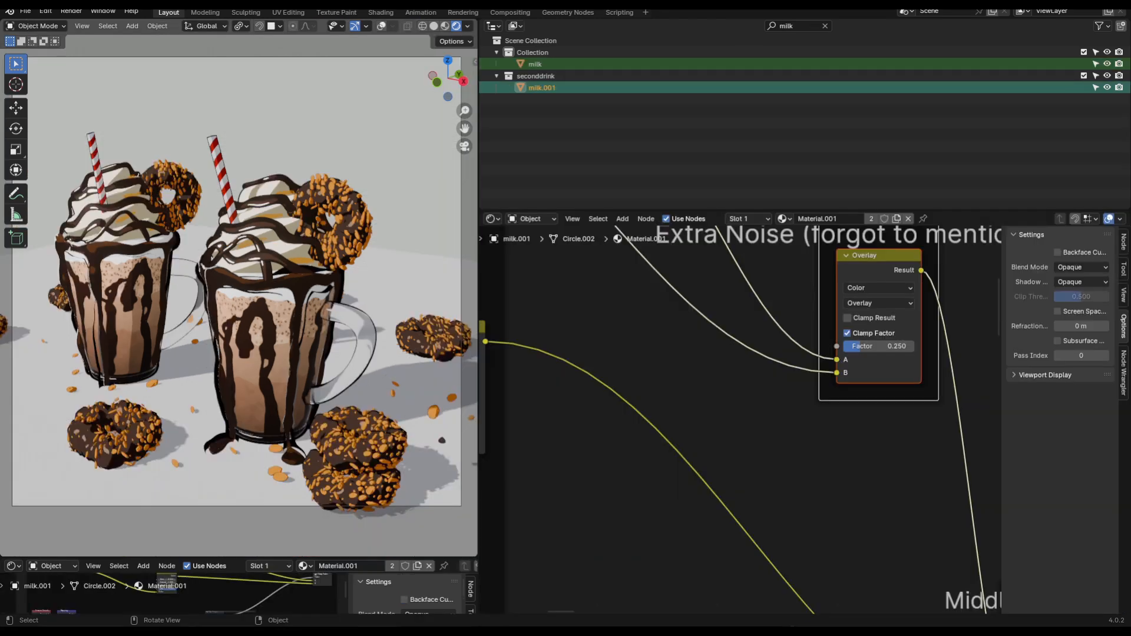
Step: Filter the Outliner by "sun", select the Sun light, and rotate it freely with the trackball to change the shadow direction
{"action": "scroll", "coordinate": [379, 291], "scroll_direction": "down", "scroll_amount": 2}
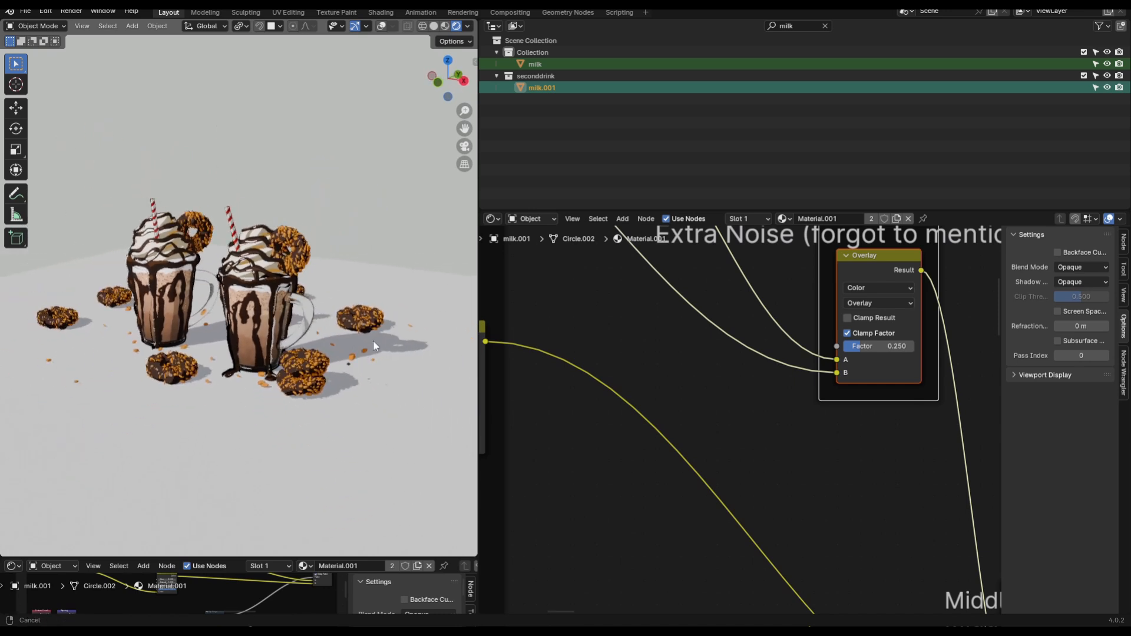
{"action": "scroll", "coordinate": [373, 341], "scroll_direction": "up", "scroll_amount": 5}
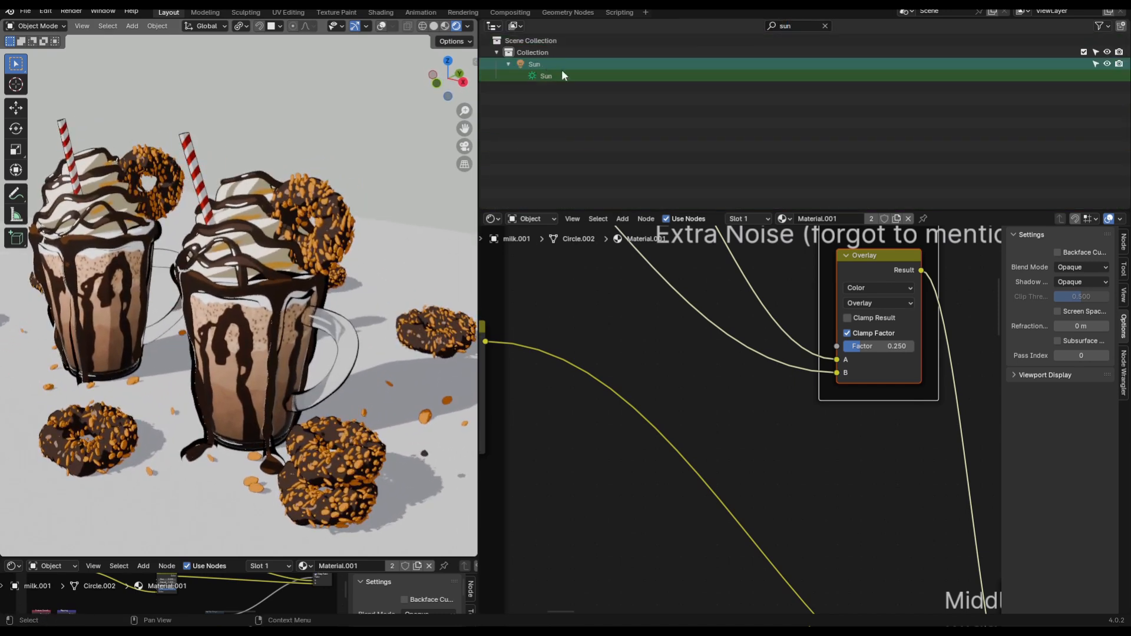
{"action": "left_click", "coordinate": [562, 75]}
{"action": "middle_click_drag", "start_coordinate": [288, 246], "coordinate": [345, 235]}
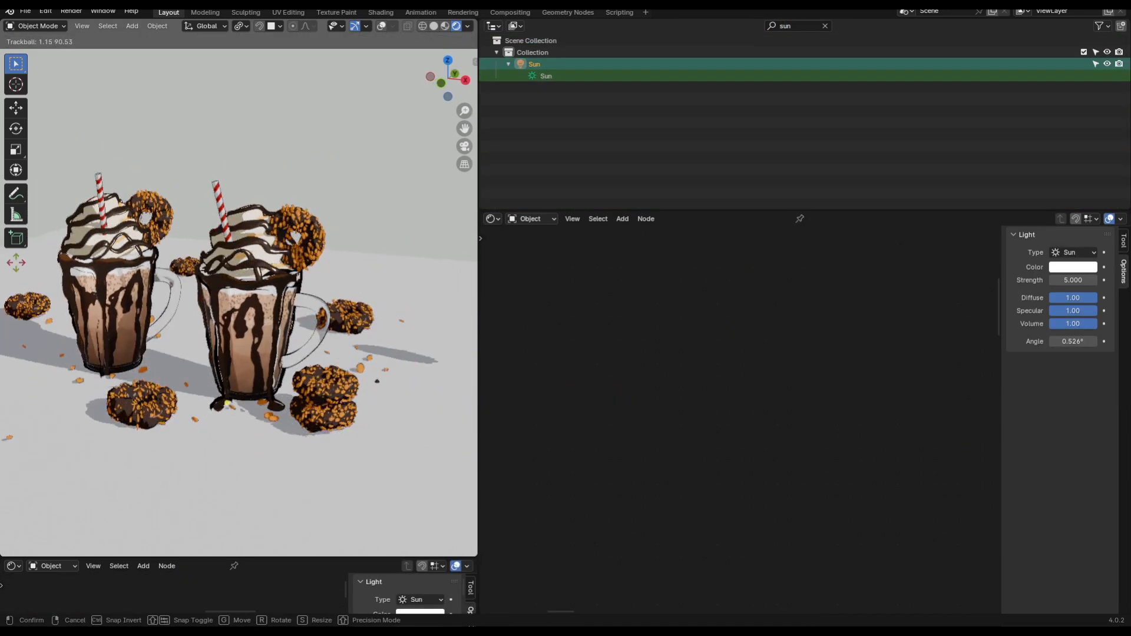